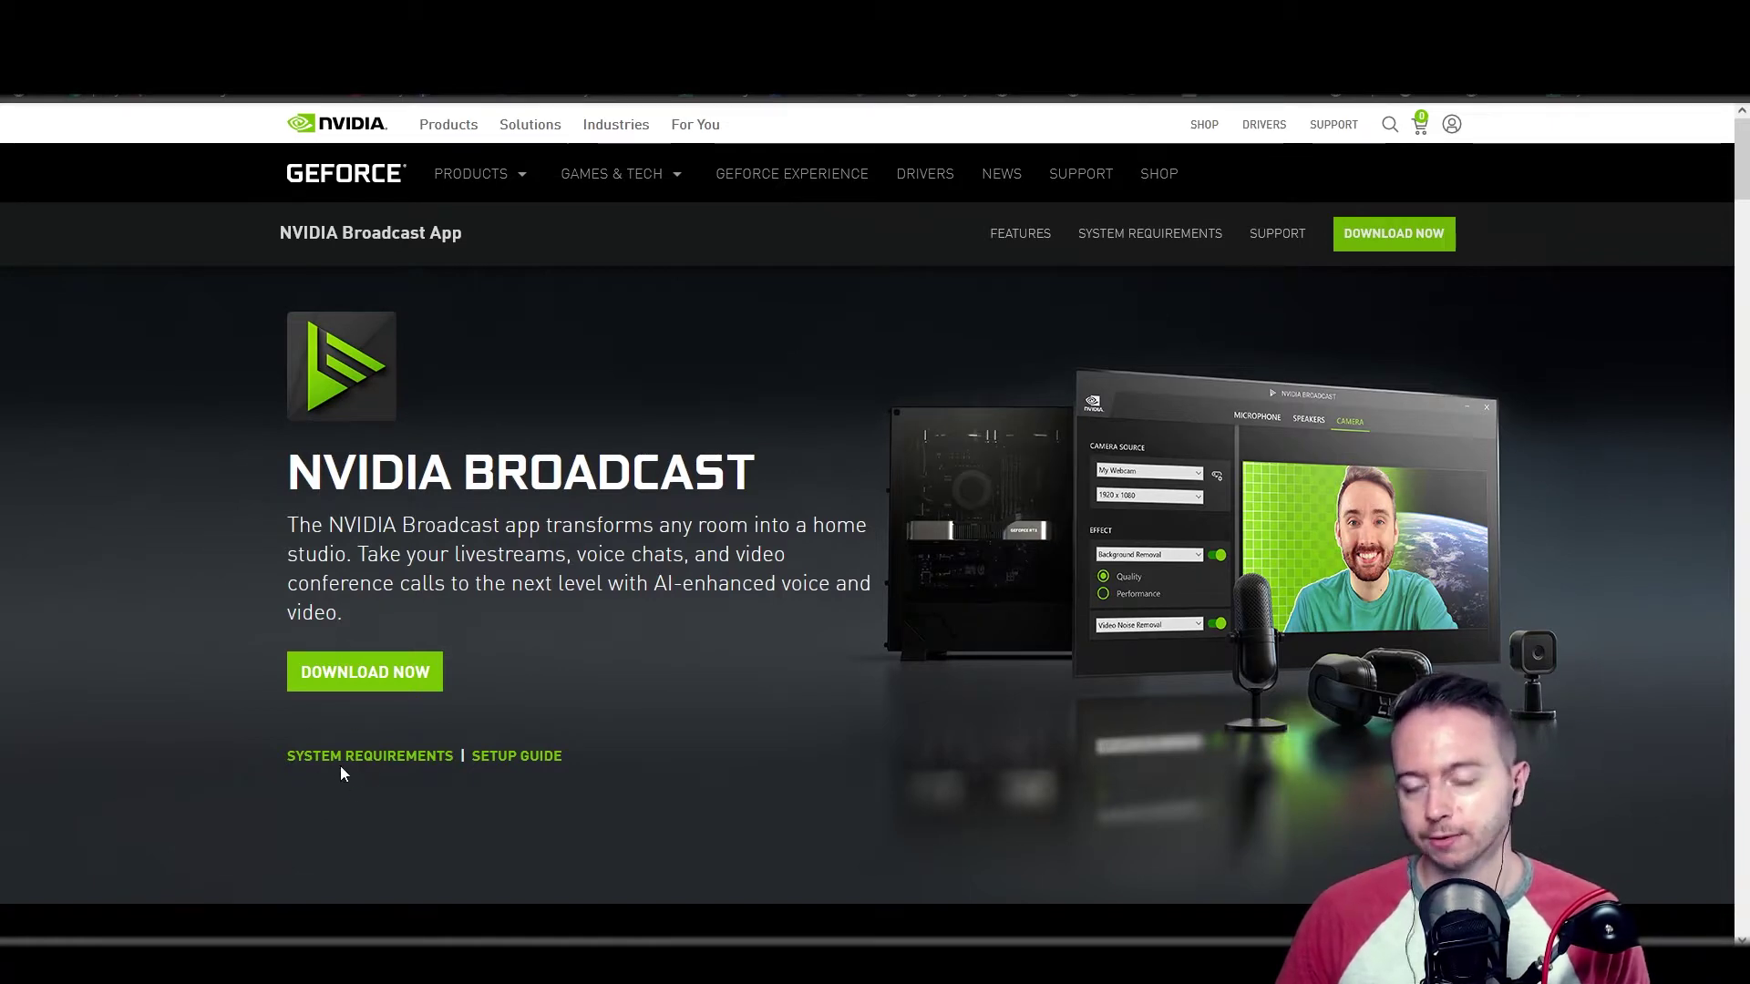
# Open the Setup Guide link below Download Now on the NVIDIA Broadcast product page.
pyautogui.click(505, 751)
pyautogui.scroll(-10, 364, 433)
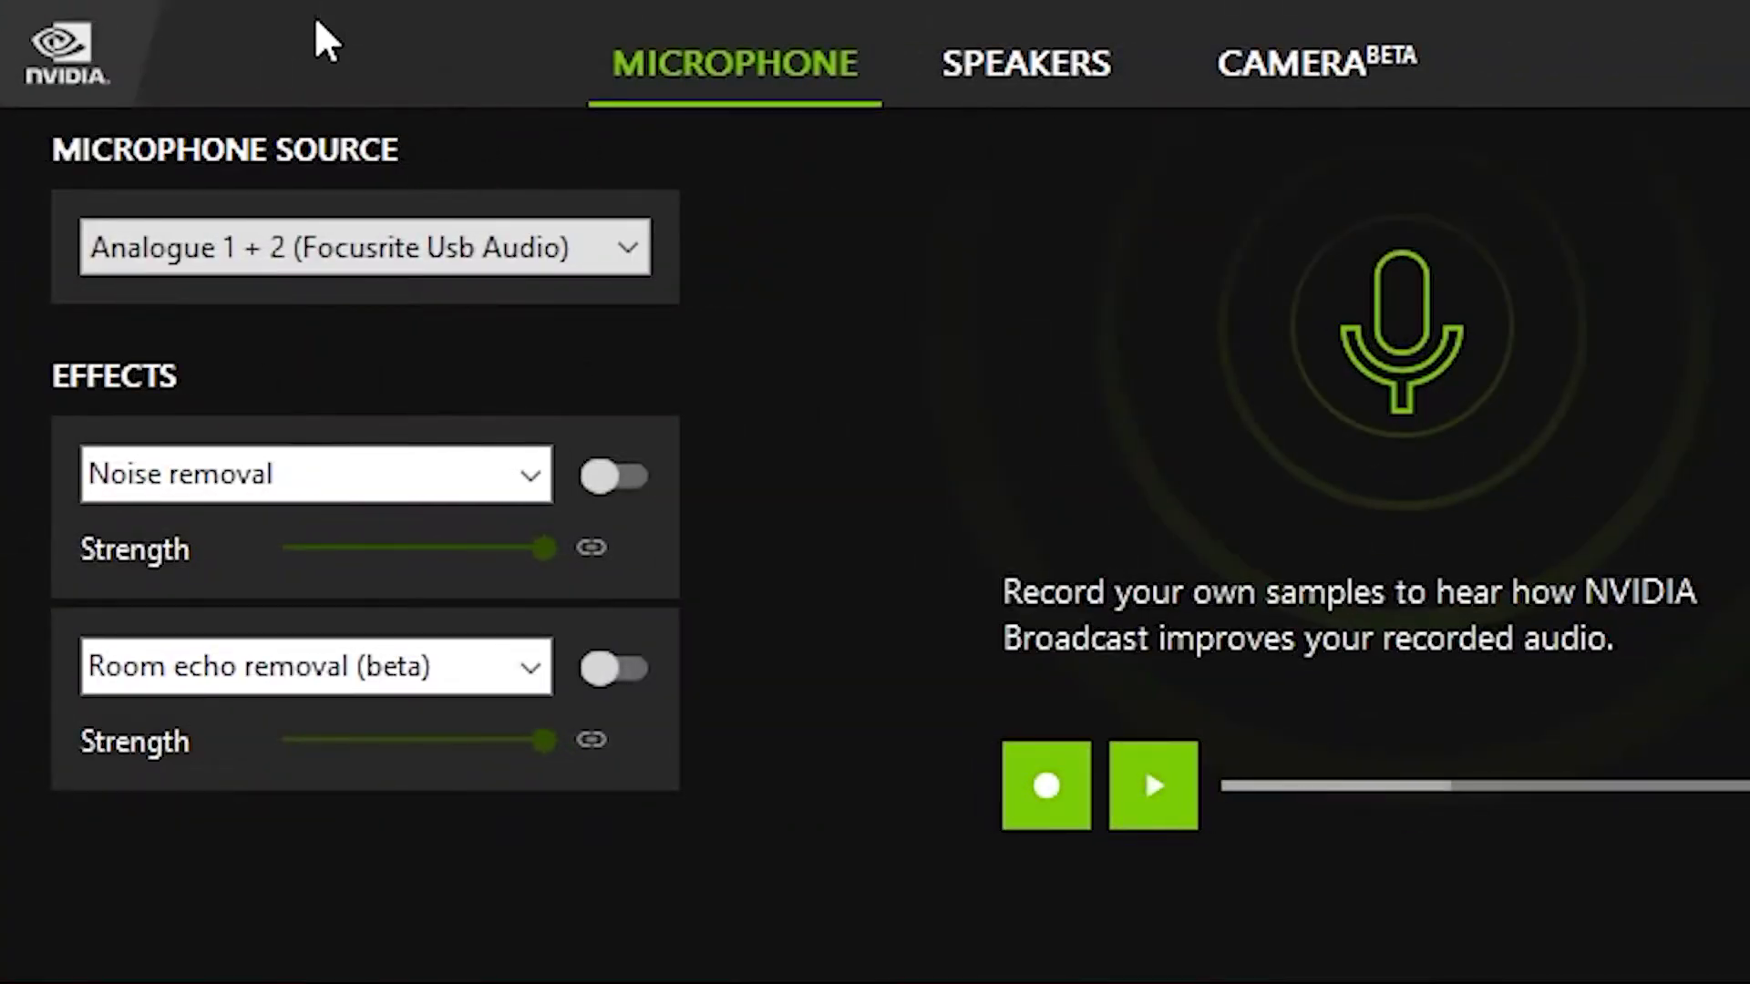
# On the Camera page, keep HD Pro Webcam C920 as source with Background blur as effect.
pyautogui.click(1312, 64)
pyautogui.click(537, 251)
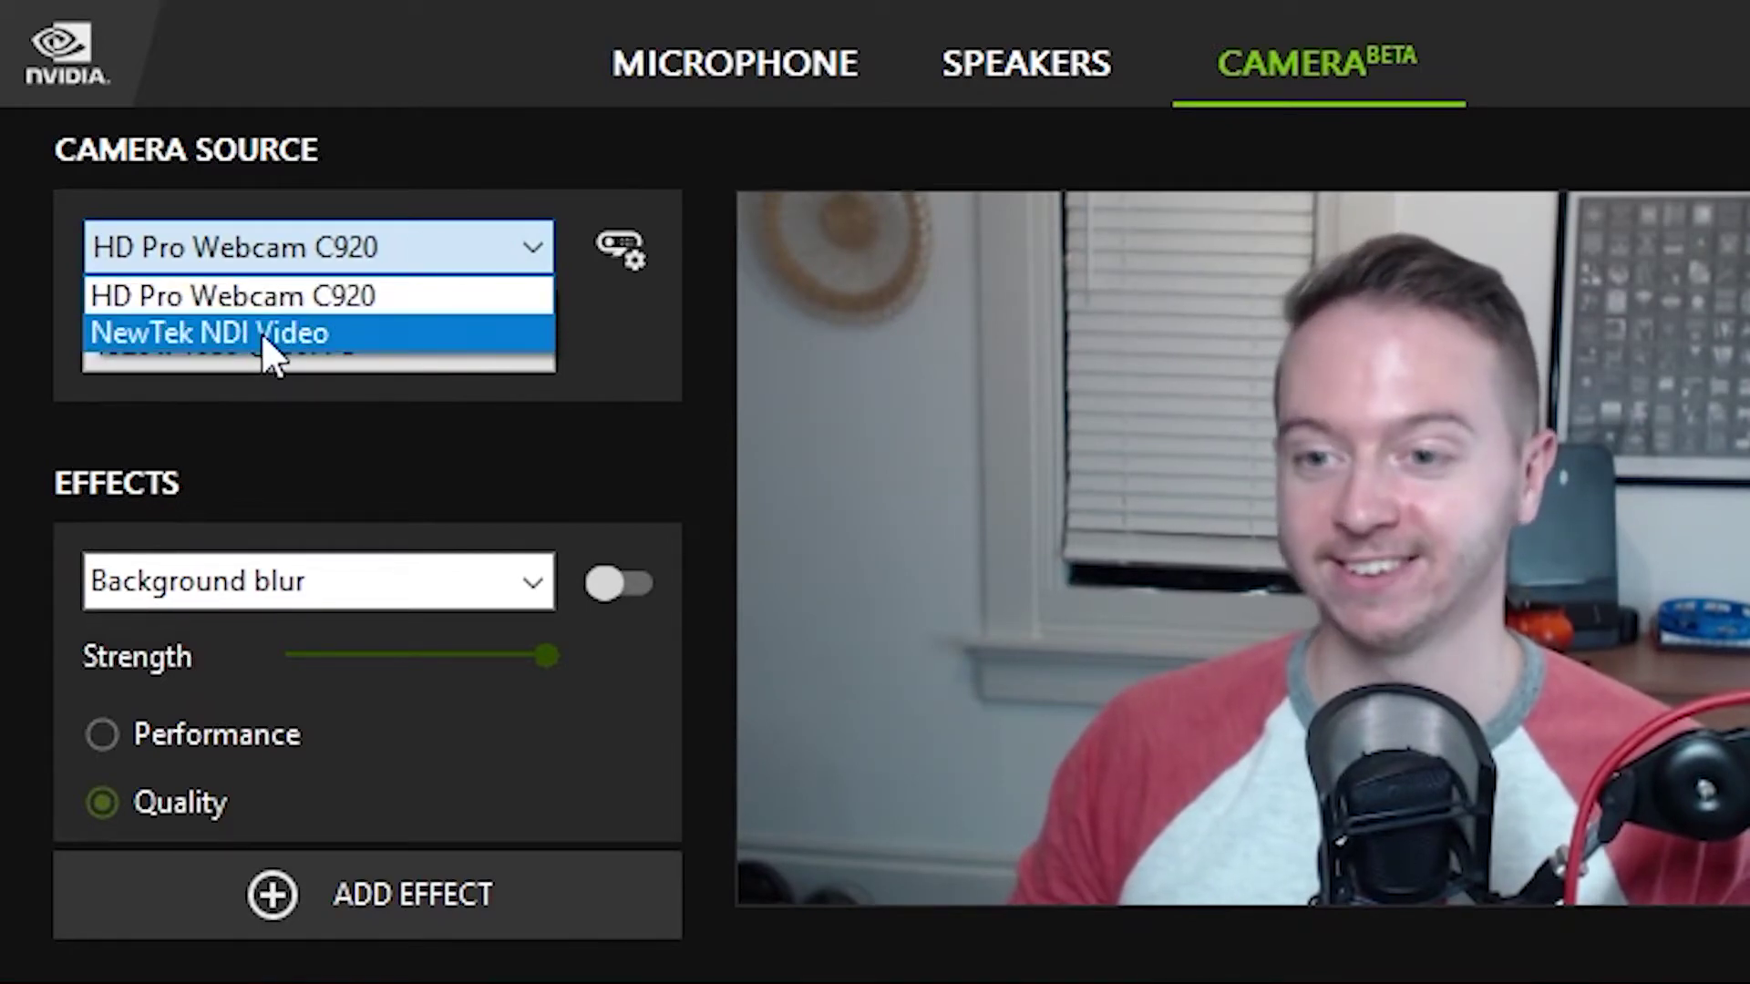
pyautogui.click(260, 292)
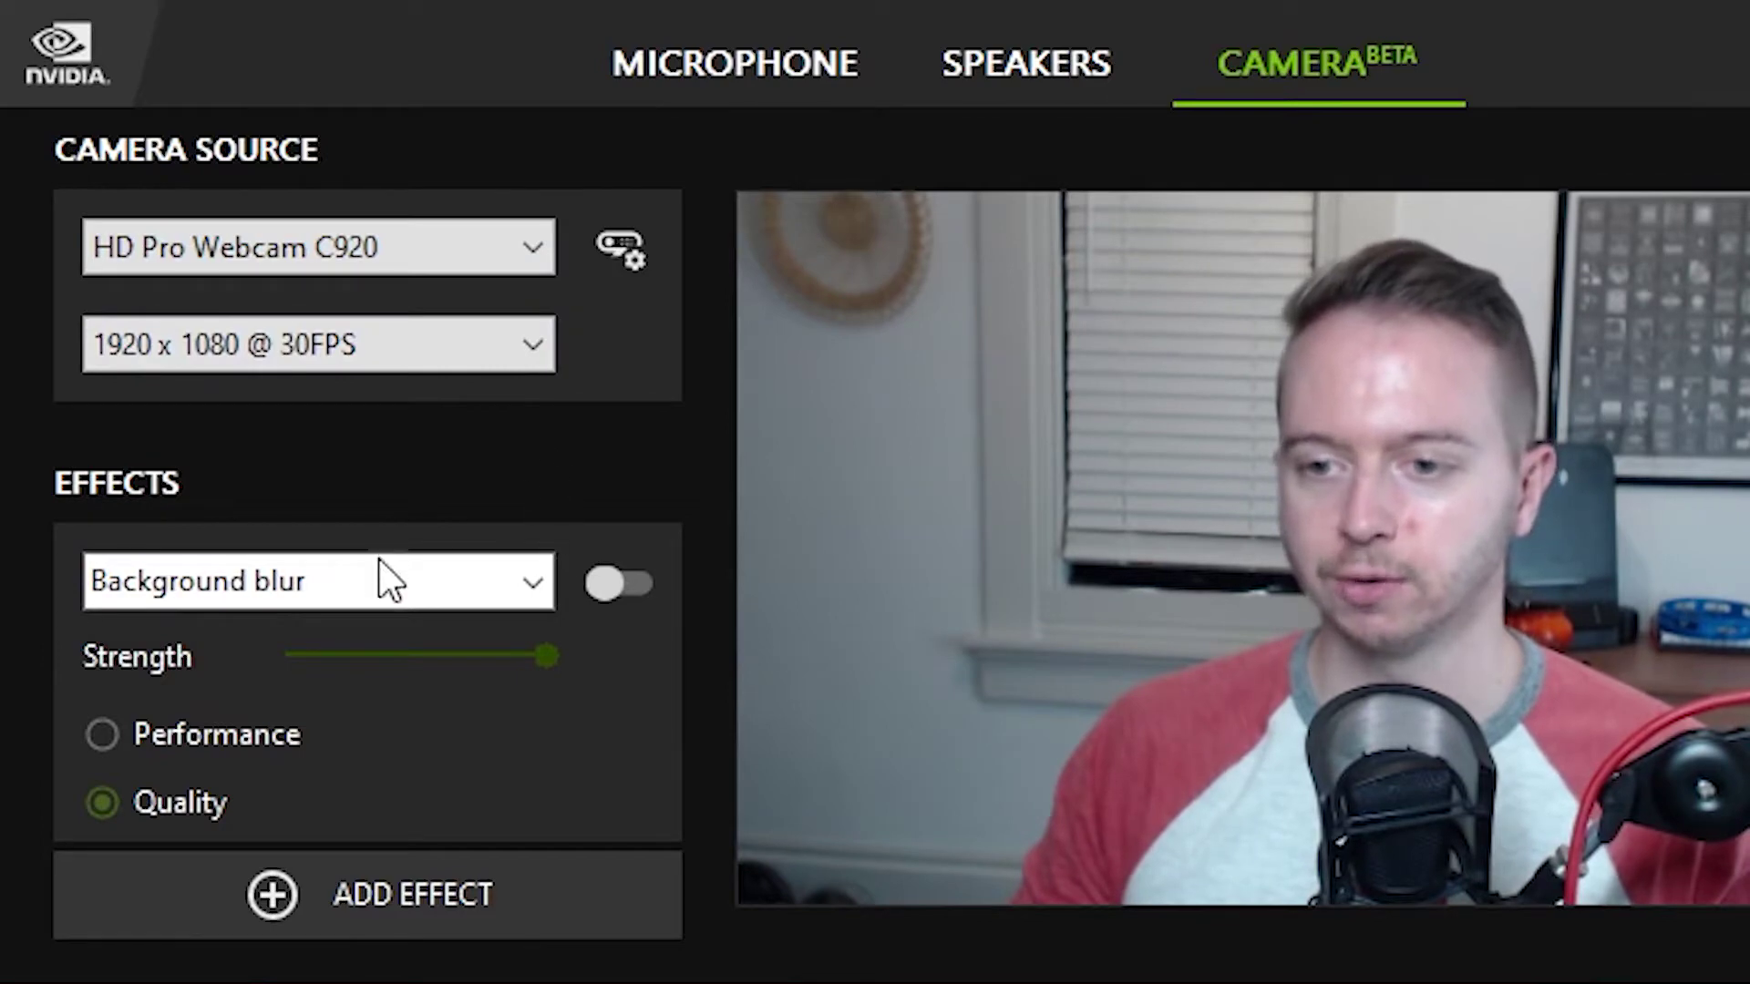
pyautogui.click(536, 591)
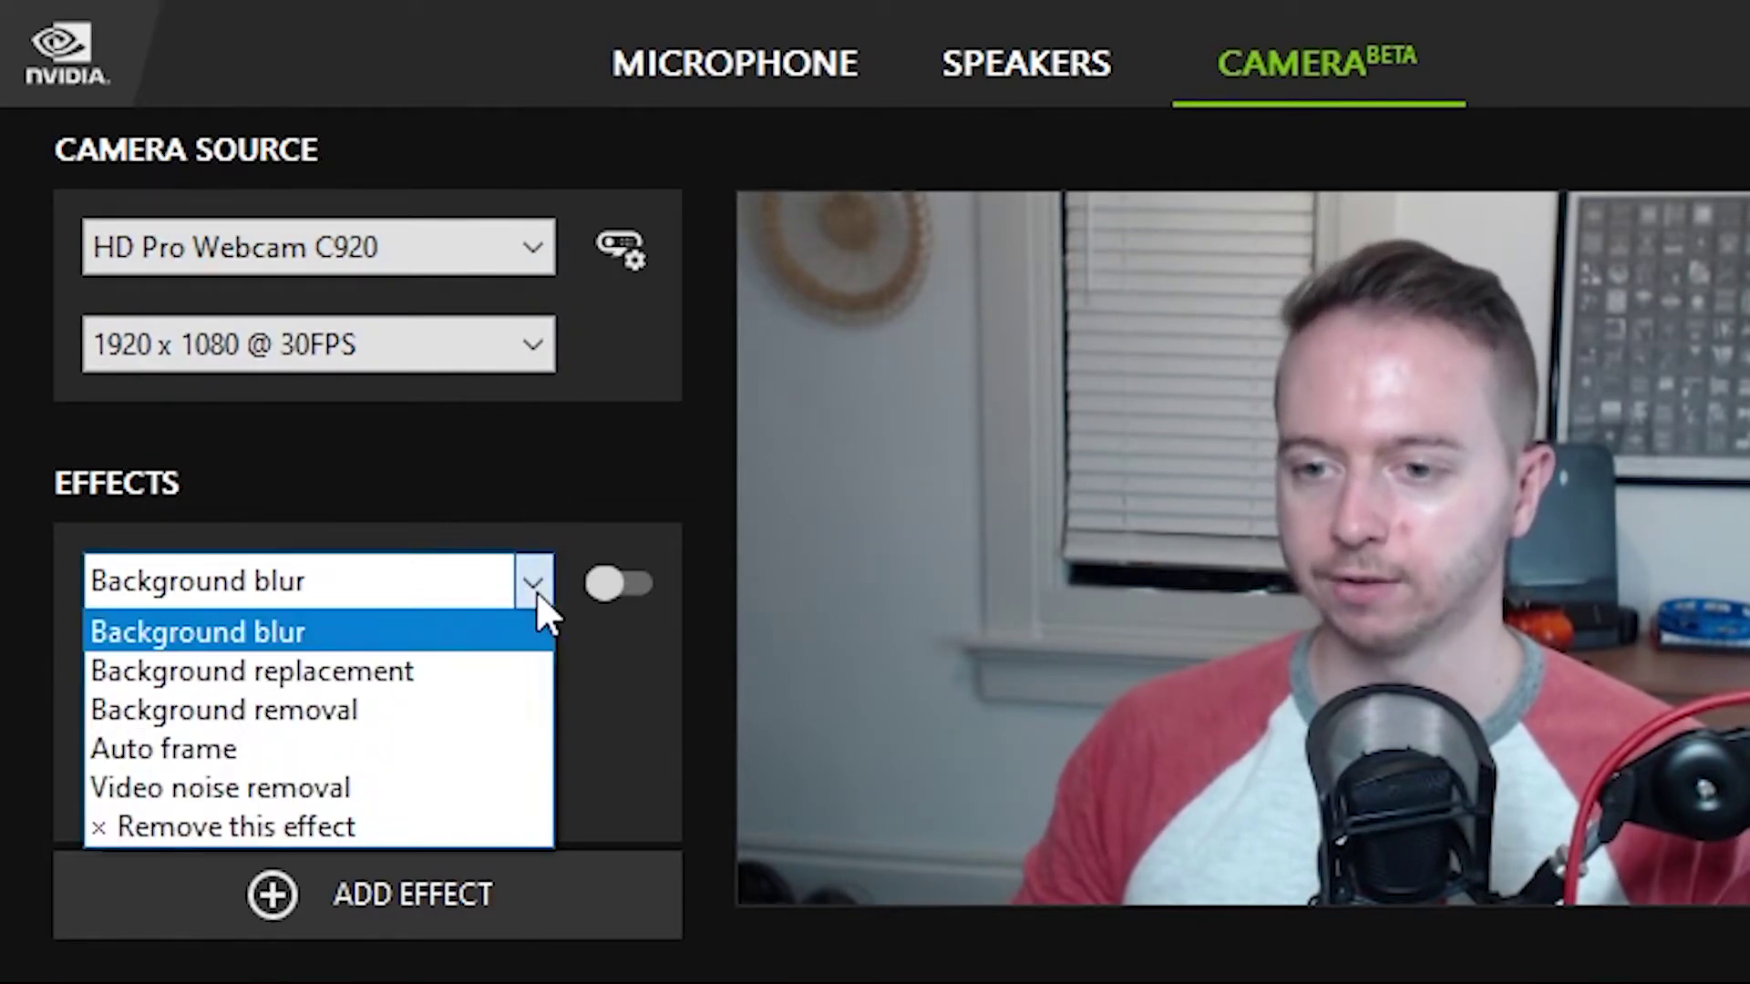
pyautogui.click(180, 640)
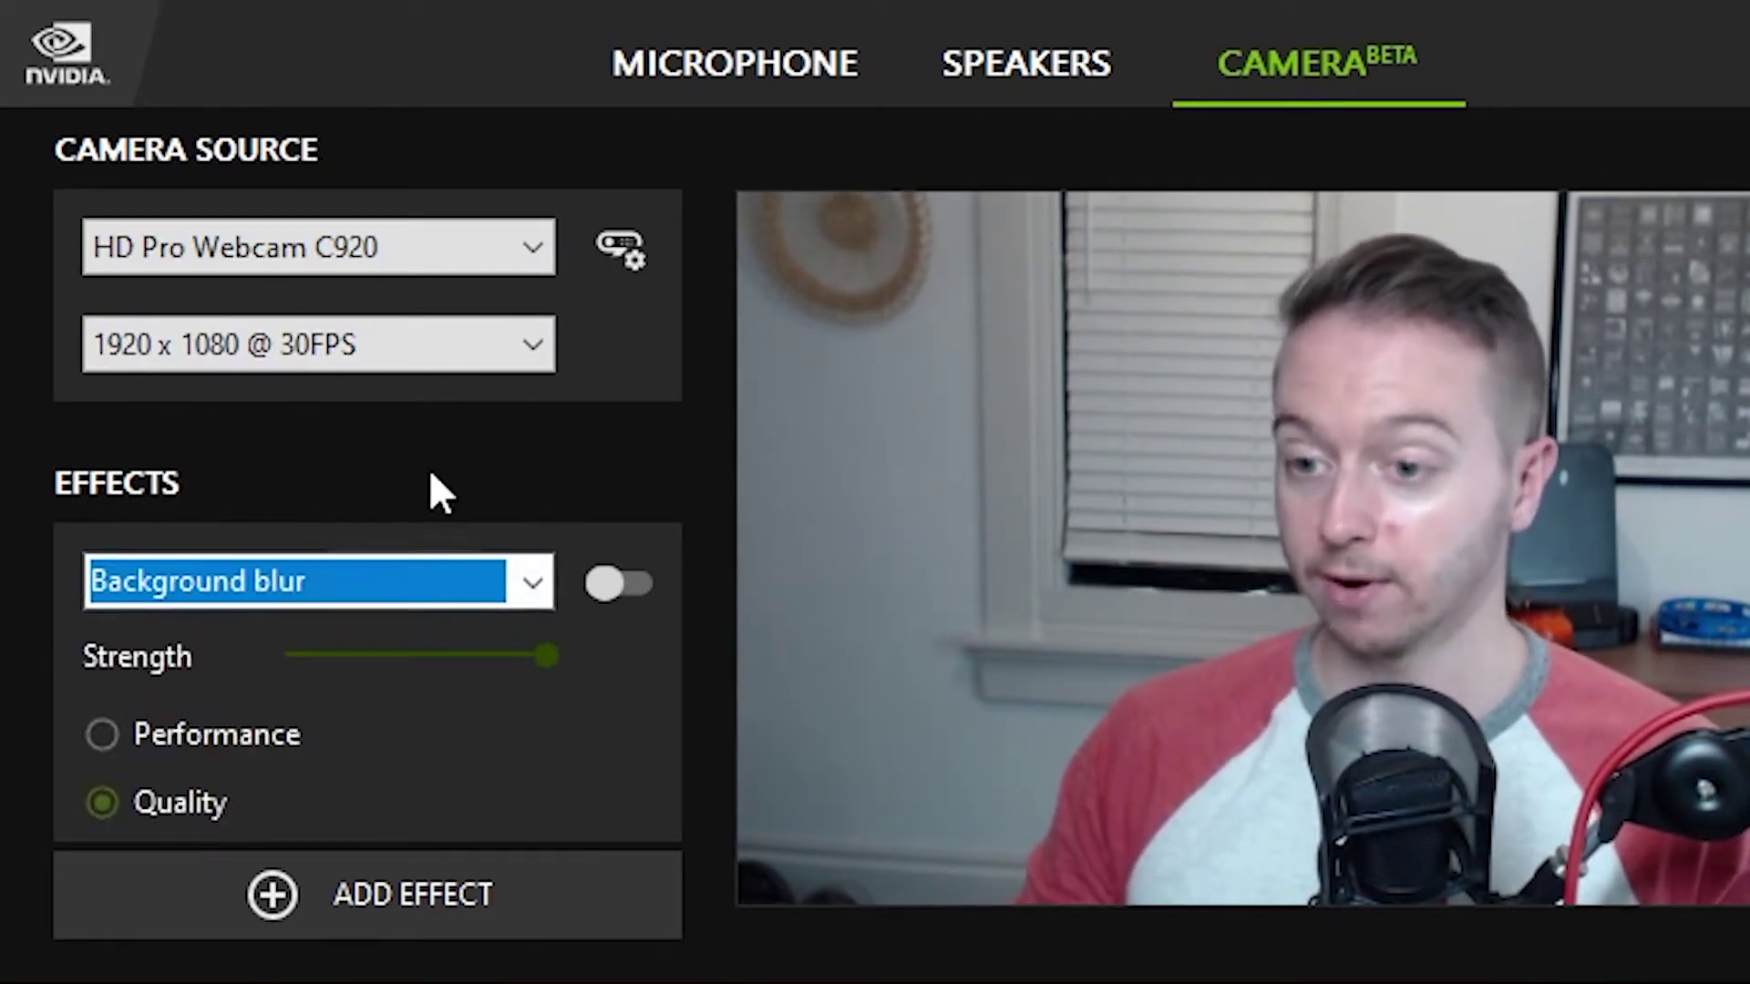
# Switch Background blur on at maximum strength in Quality mode.
pyautogui.click(601, 588)
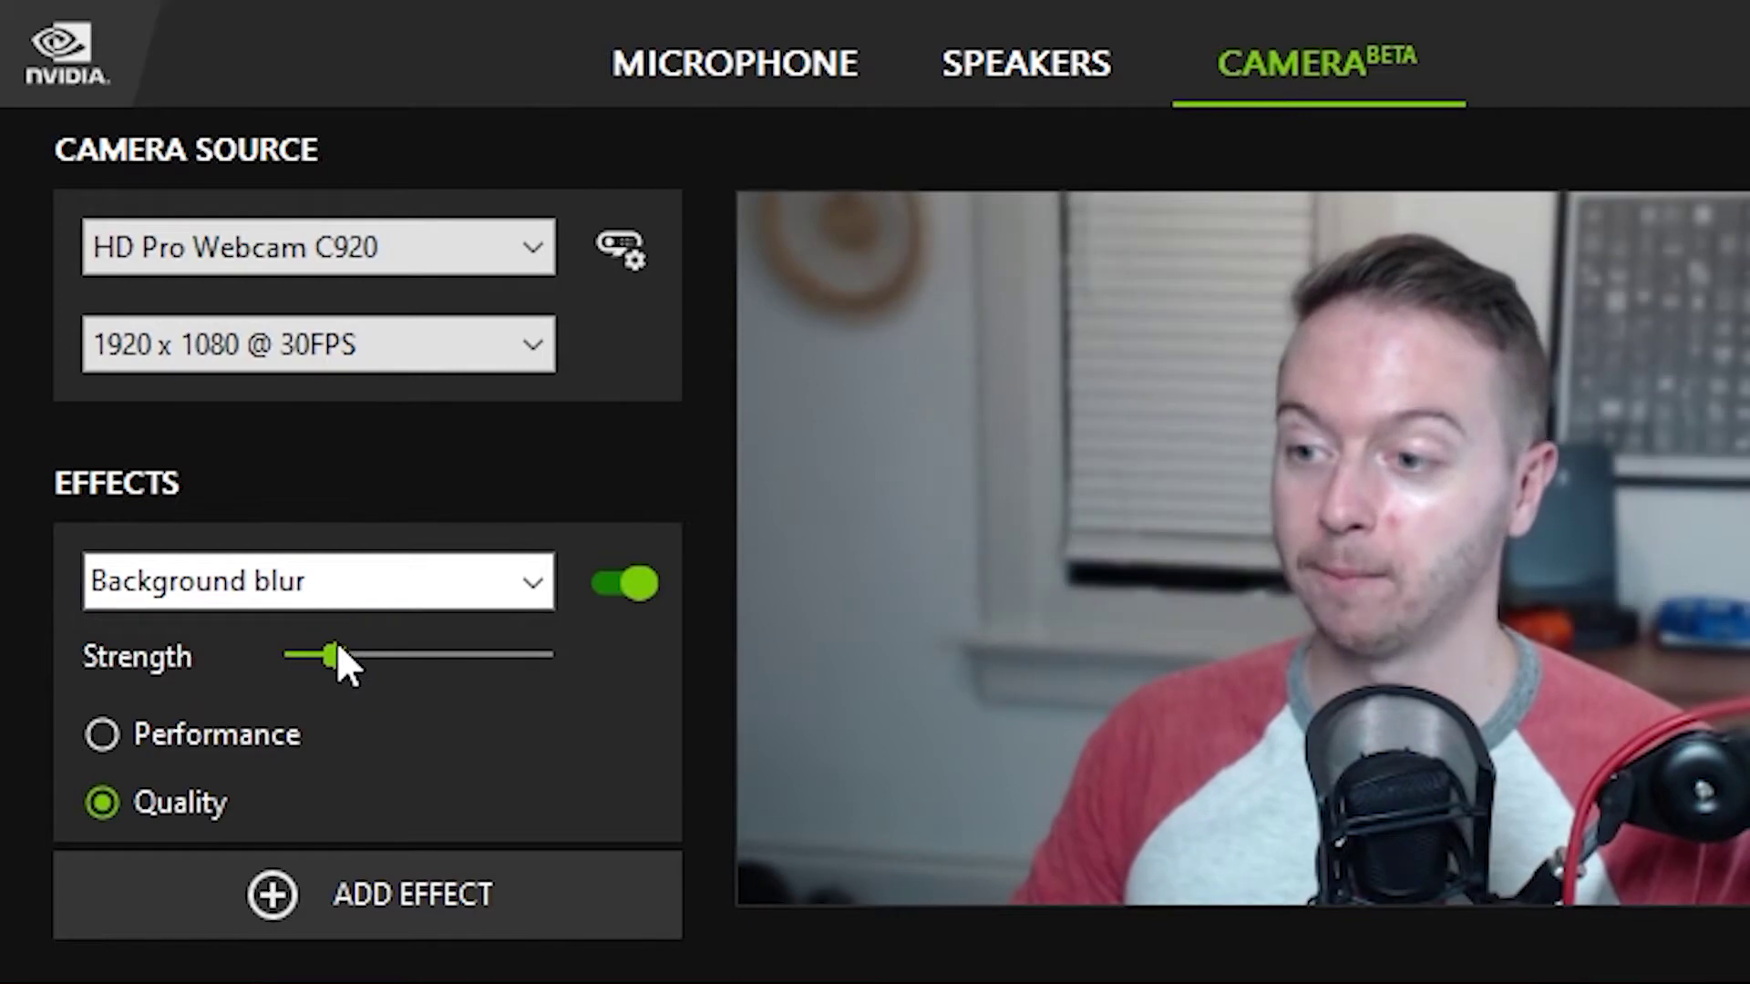
pyautogui.moveTo(402, 665); pyautogui.dragTo(591, 673)
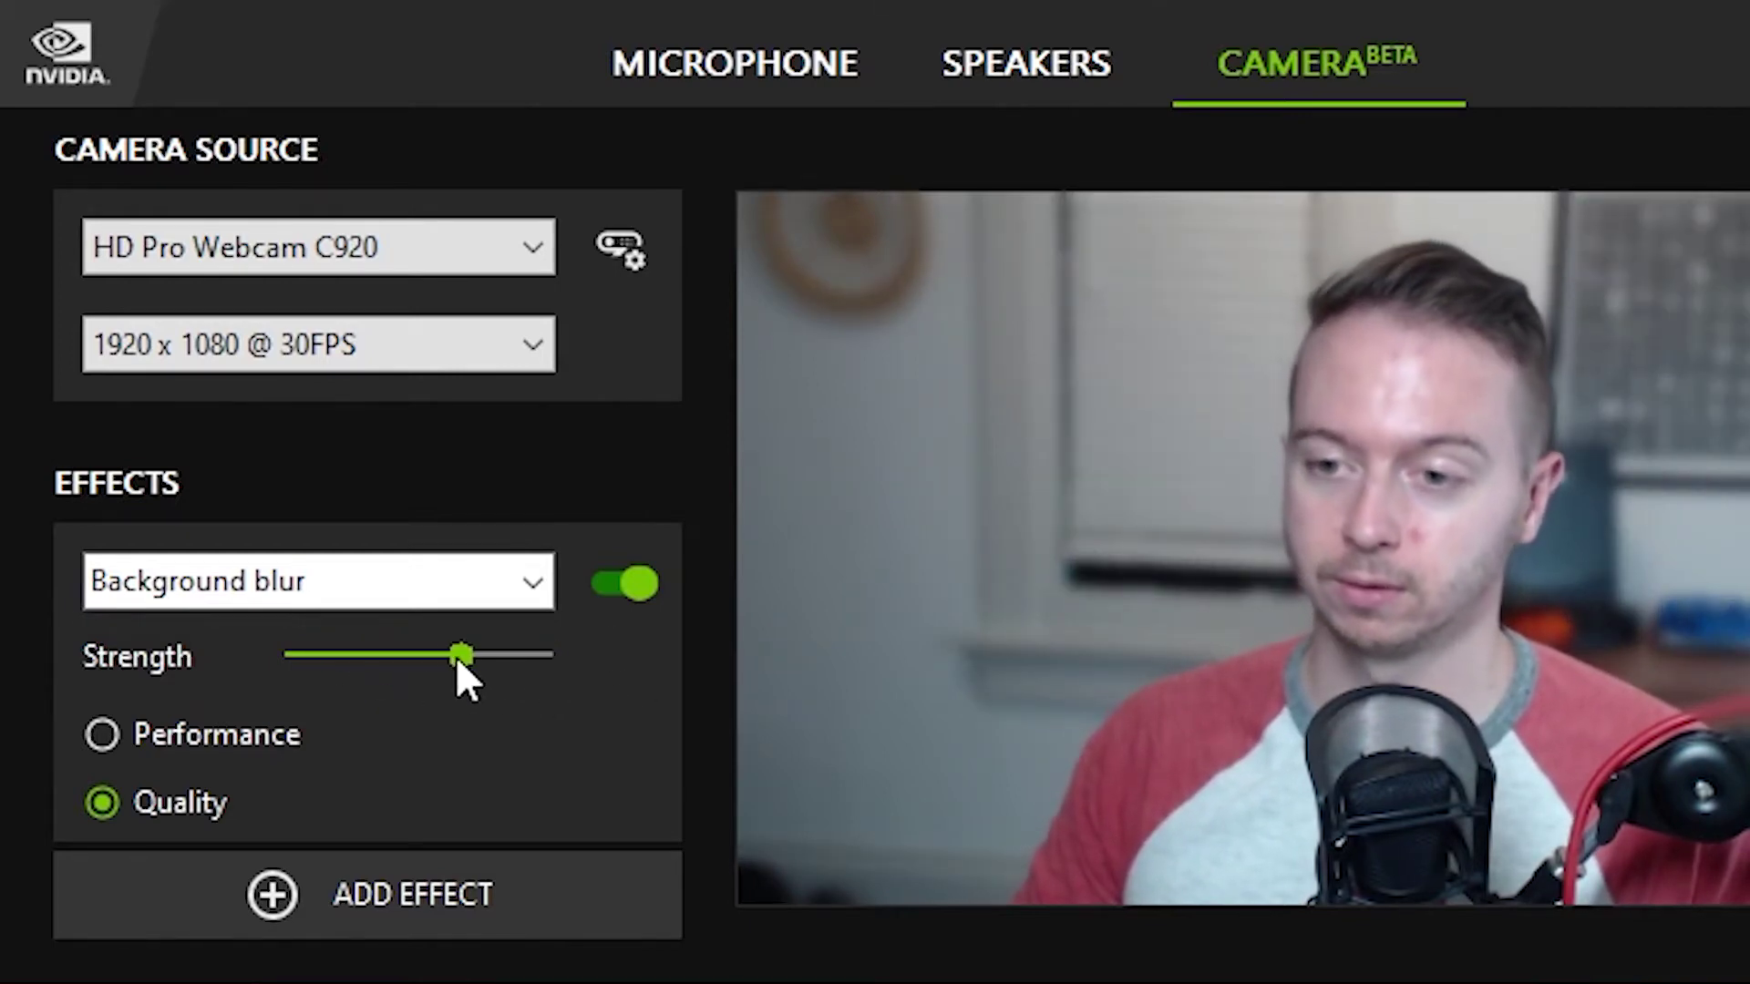
pyautogui.moveTo(433, 658); pyautogui.dragTo(547, 656)
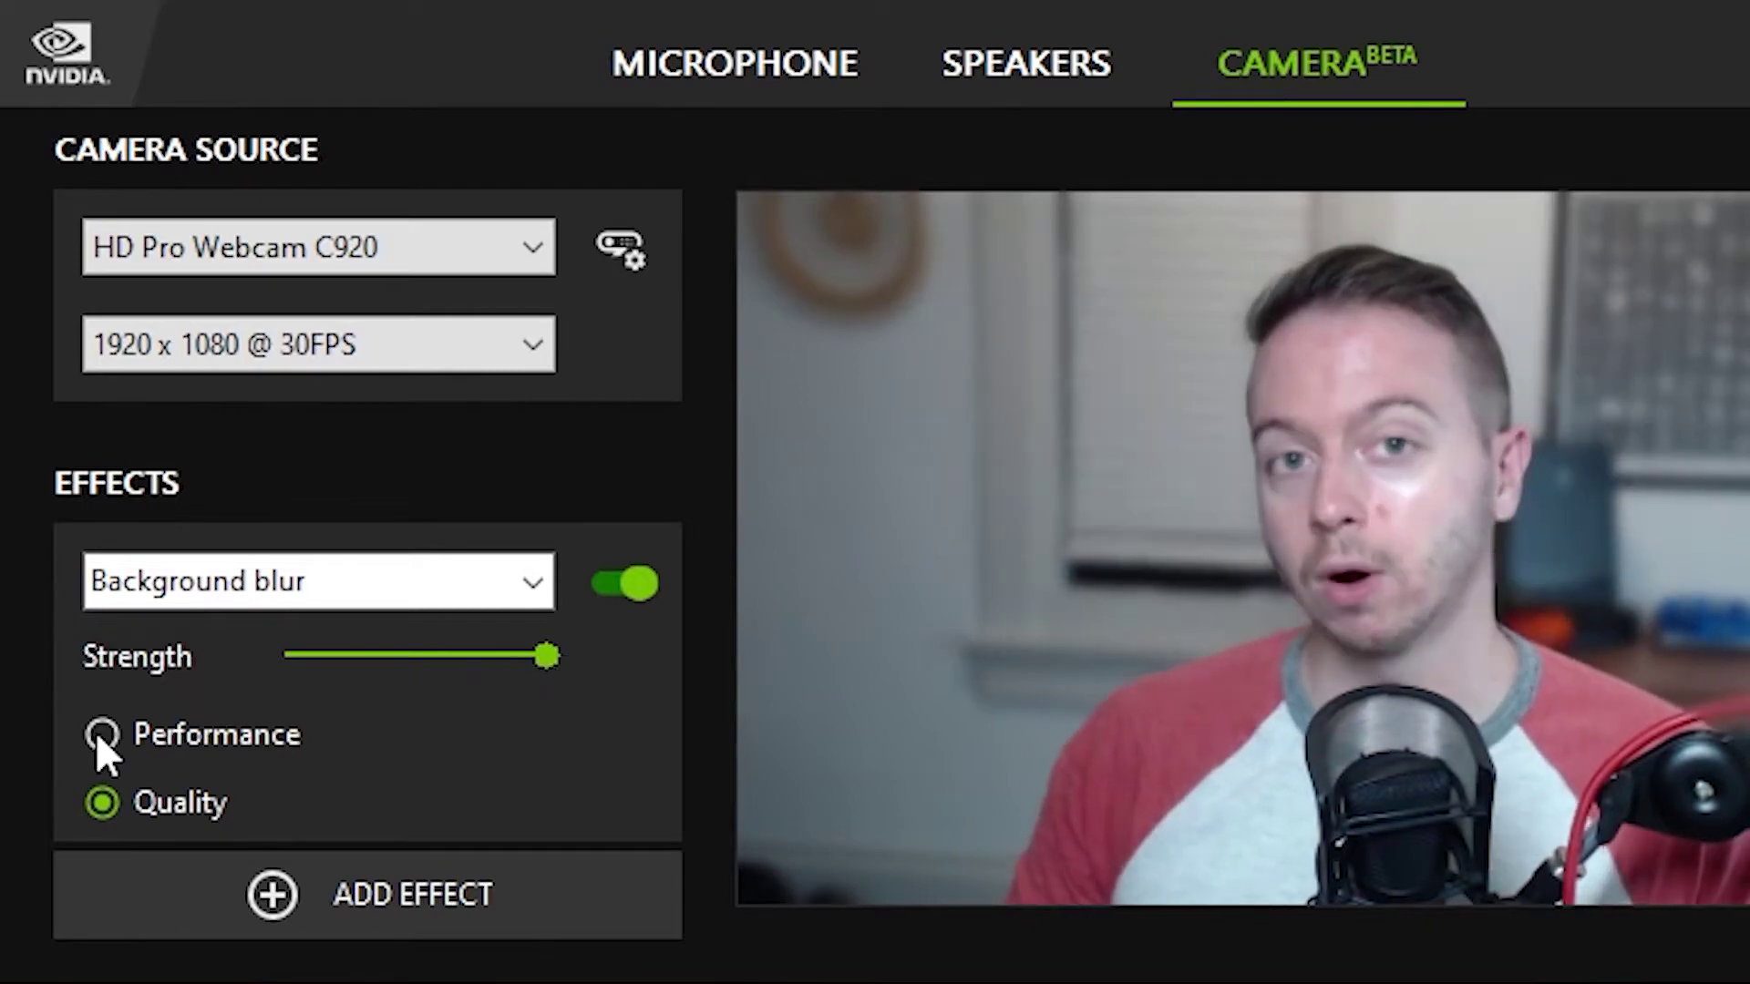
pyautogui.click(97, 734)
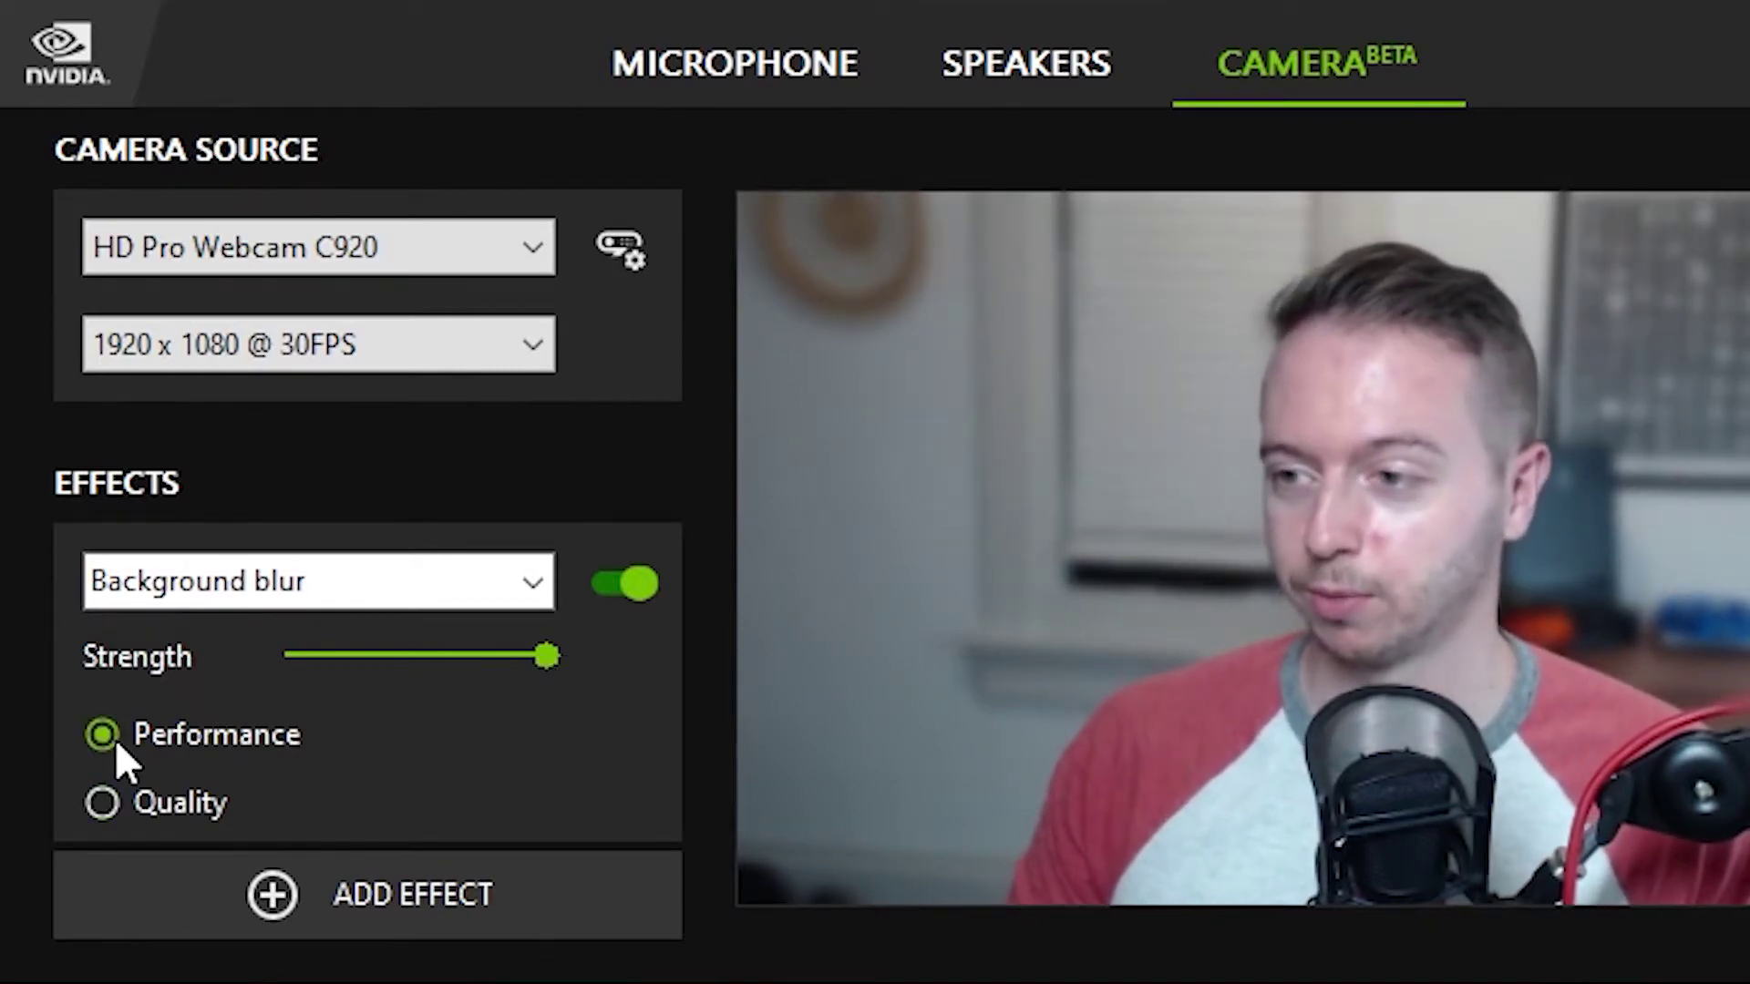
pyautogui.click(104, 802)
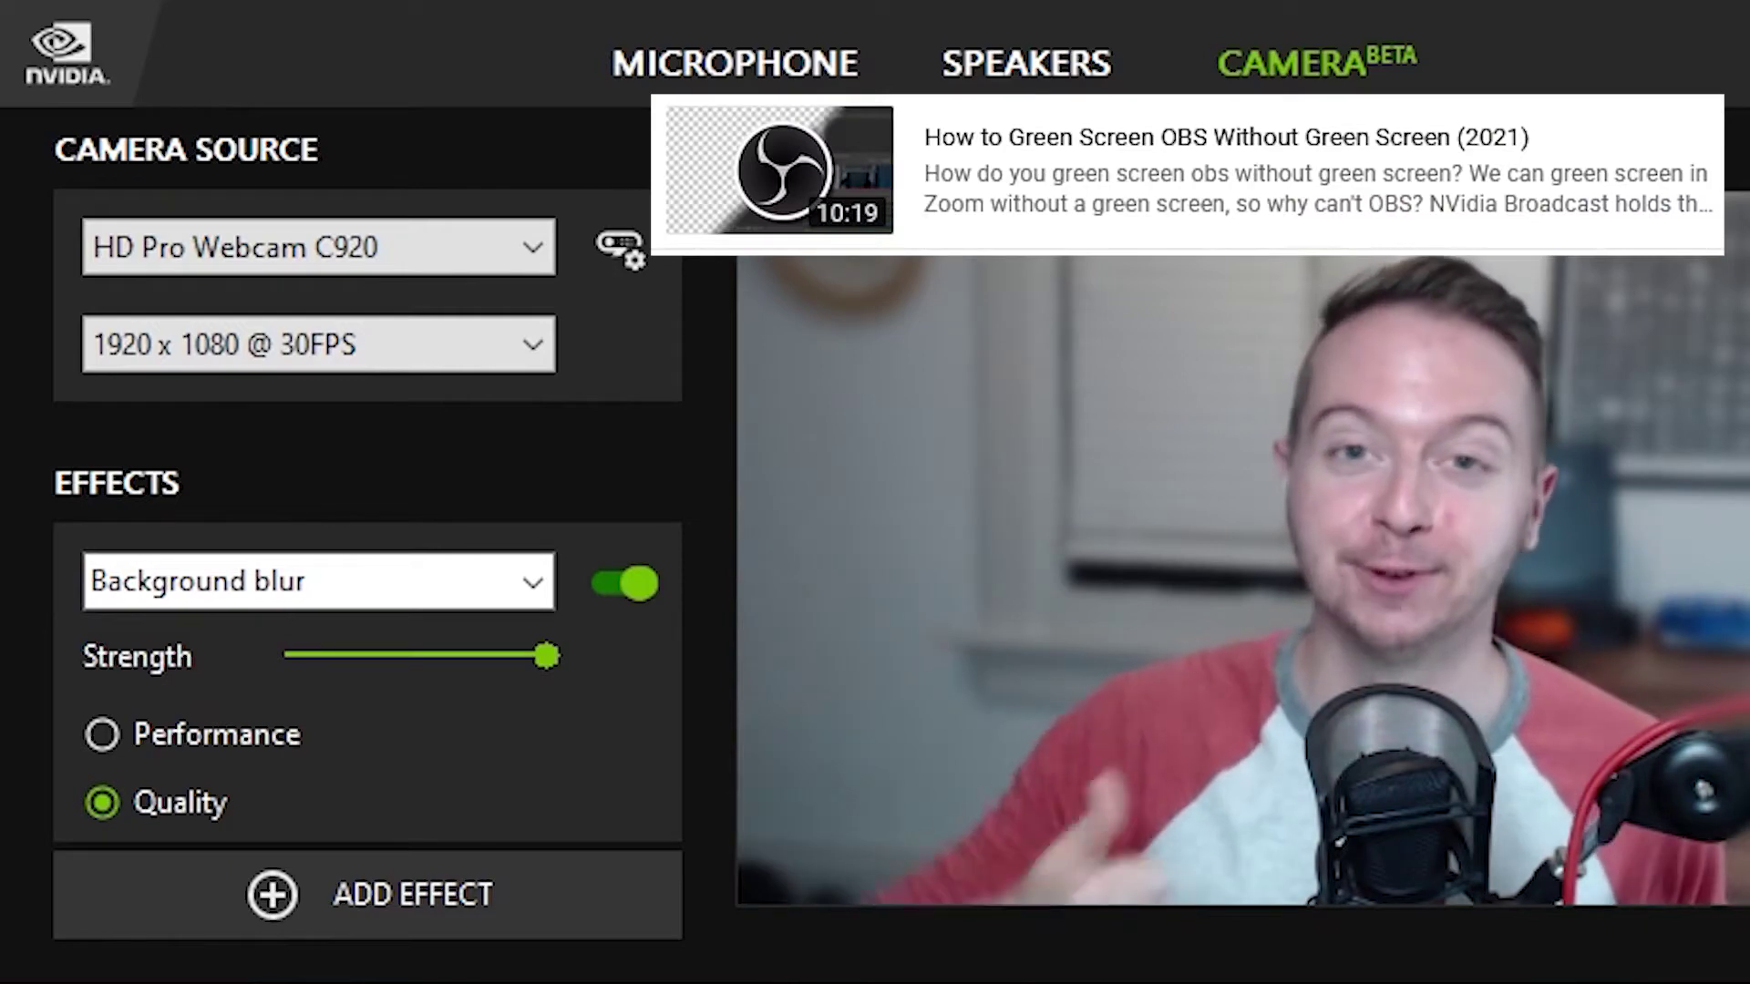
# Change the camera effect from Background blur to Video noise removal.
pyautogui.click(382, 581)
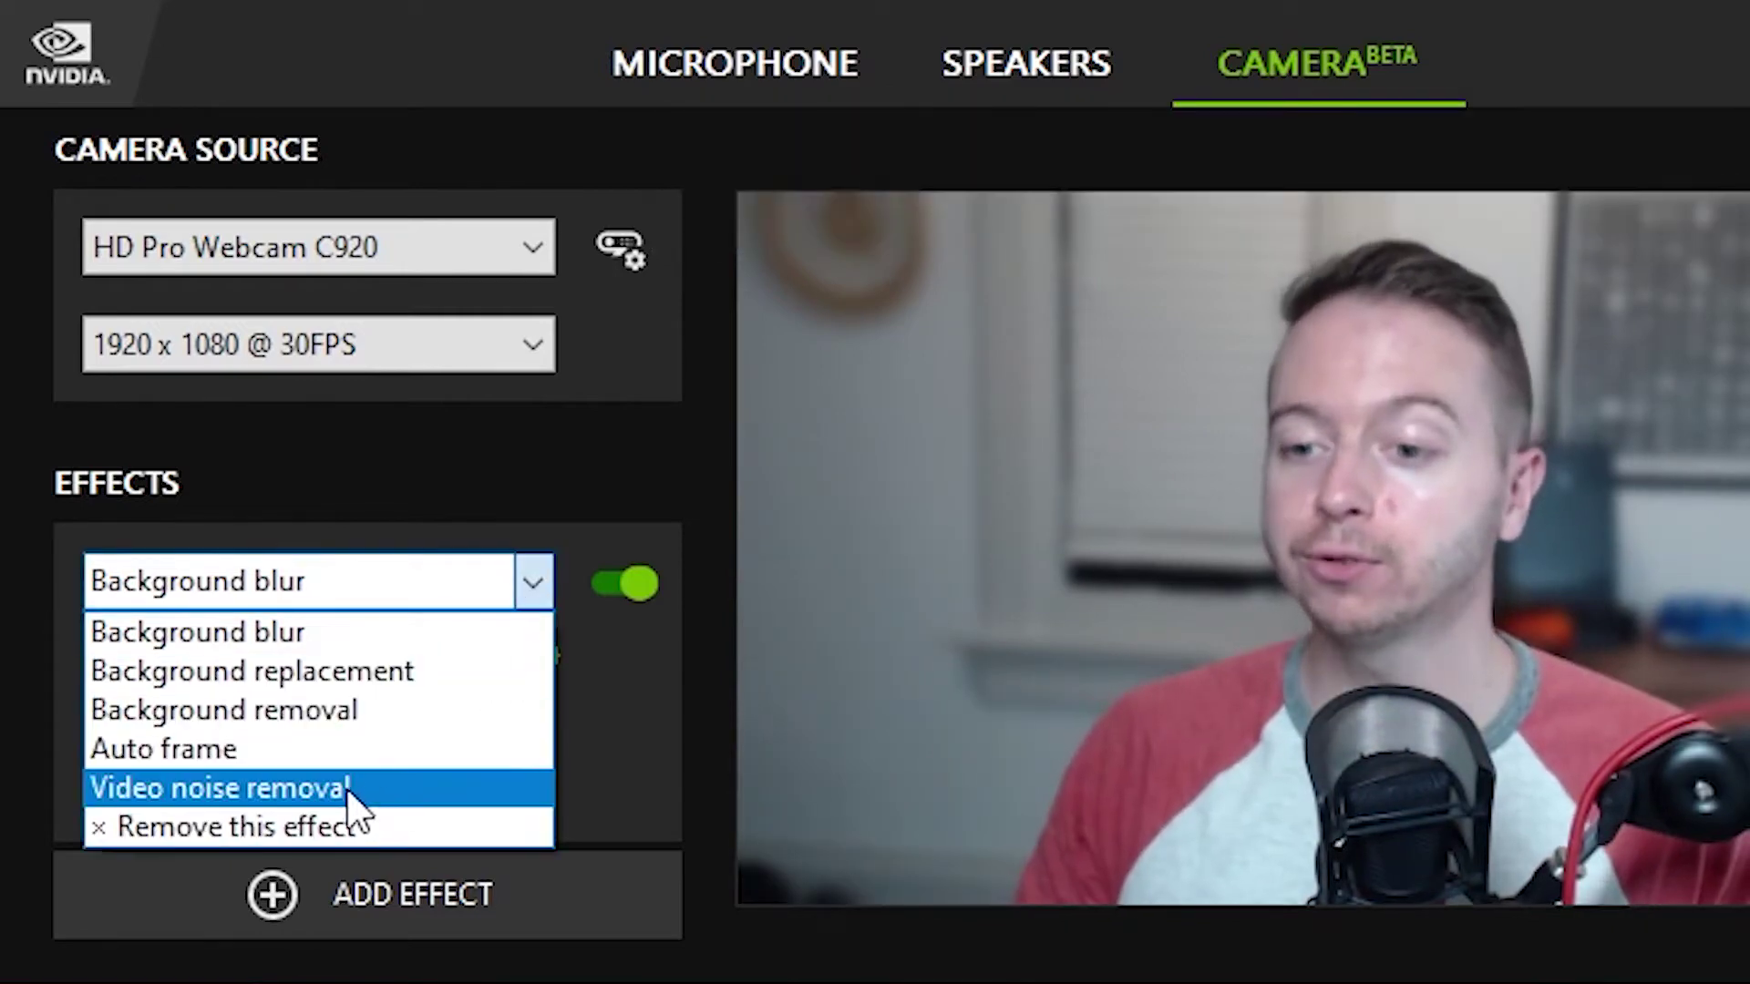
pyautogui.click(346, 787)
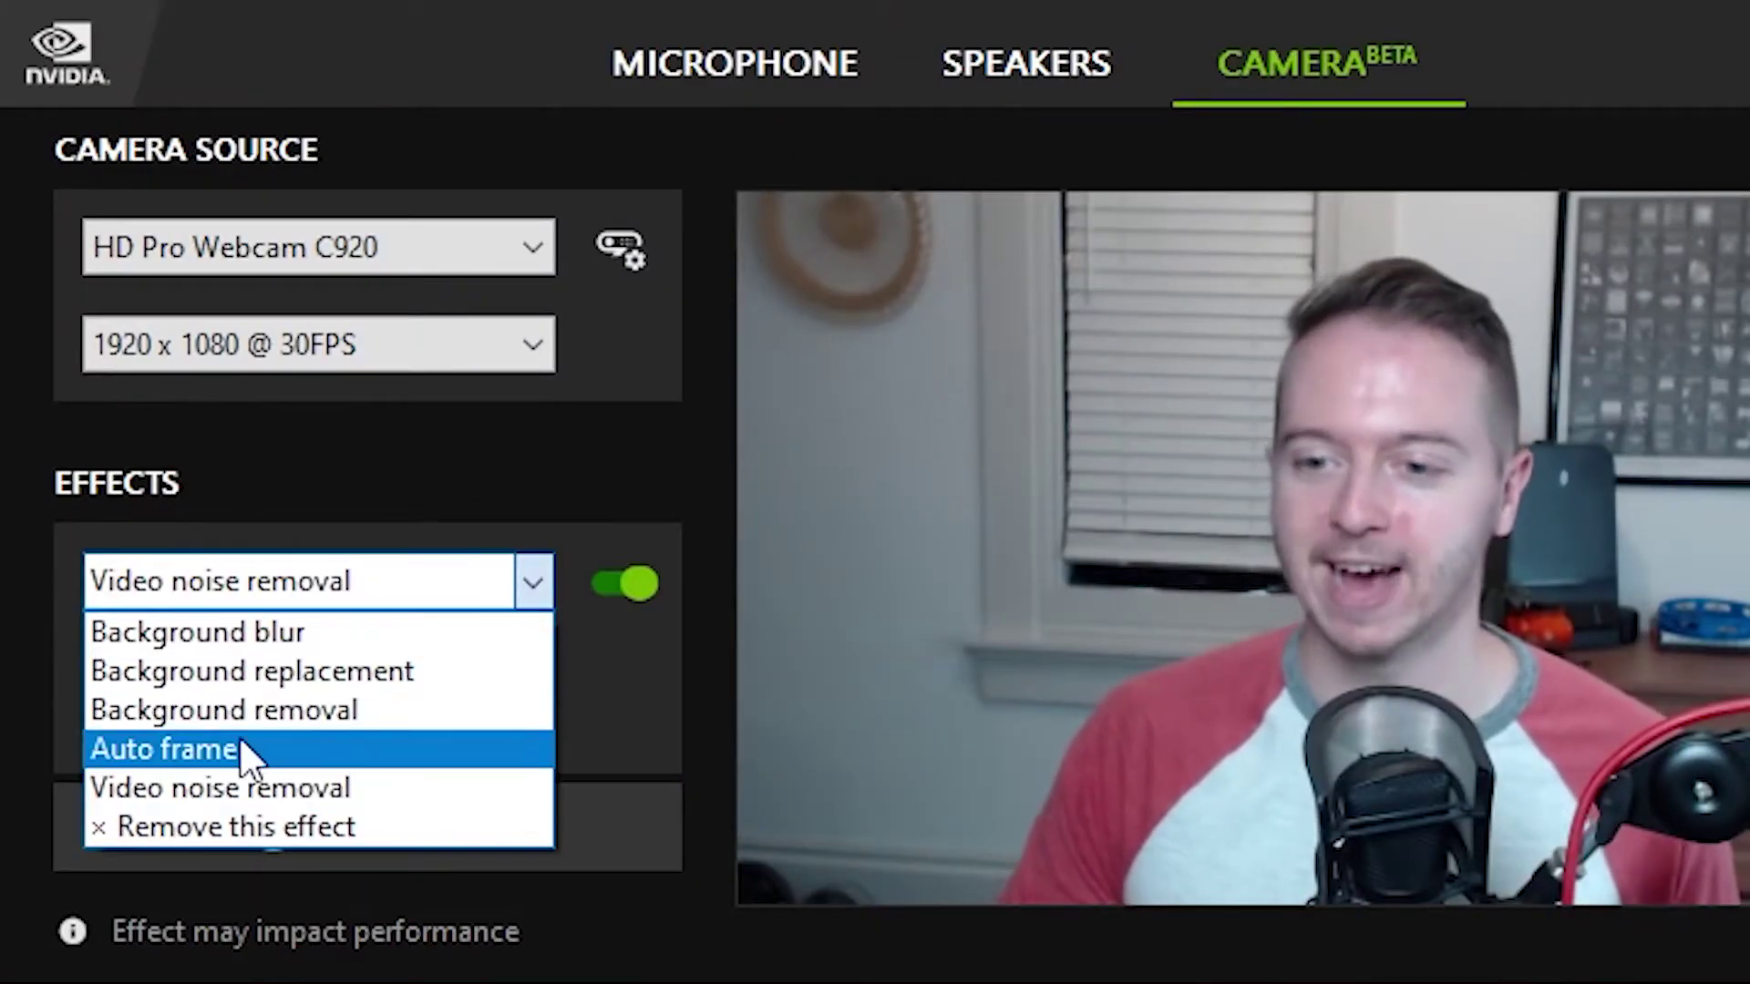
# Make Auto frame the camera effect with its Zoom slider set around the middle.
pyautogui.click(238, 740)
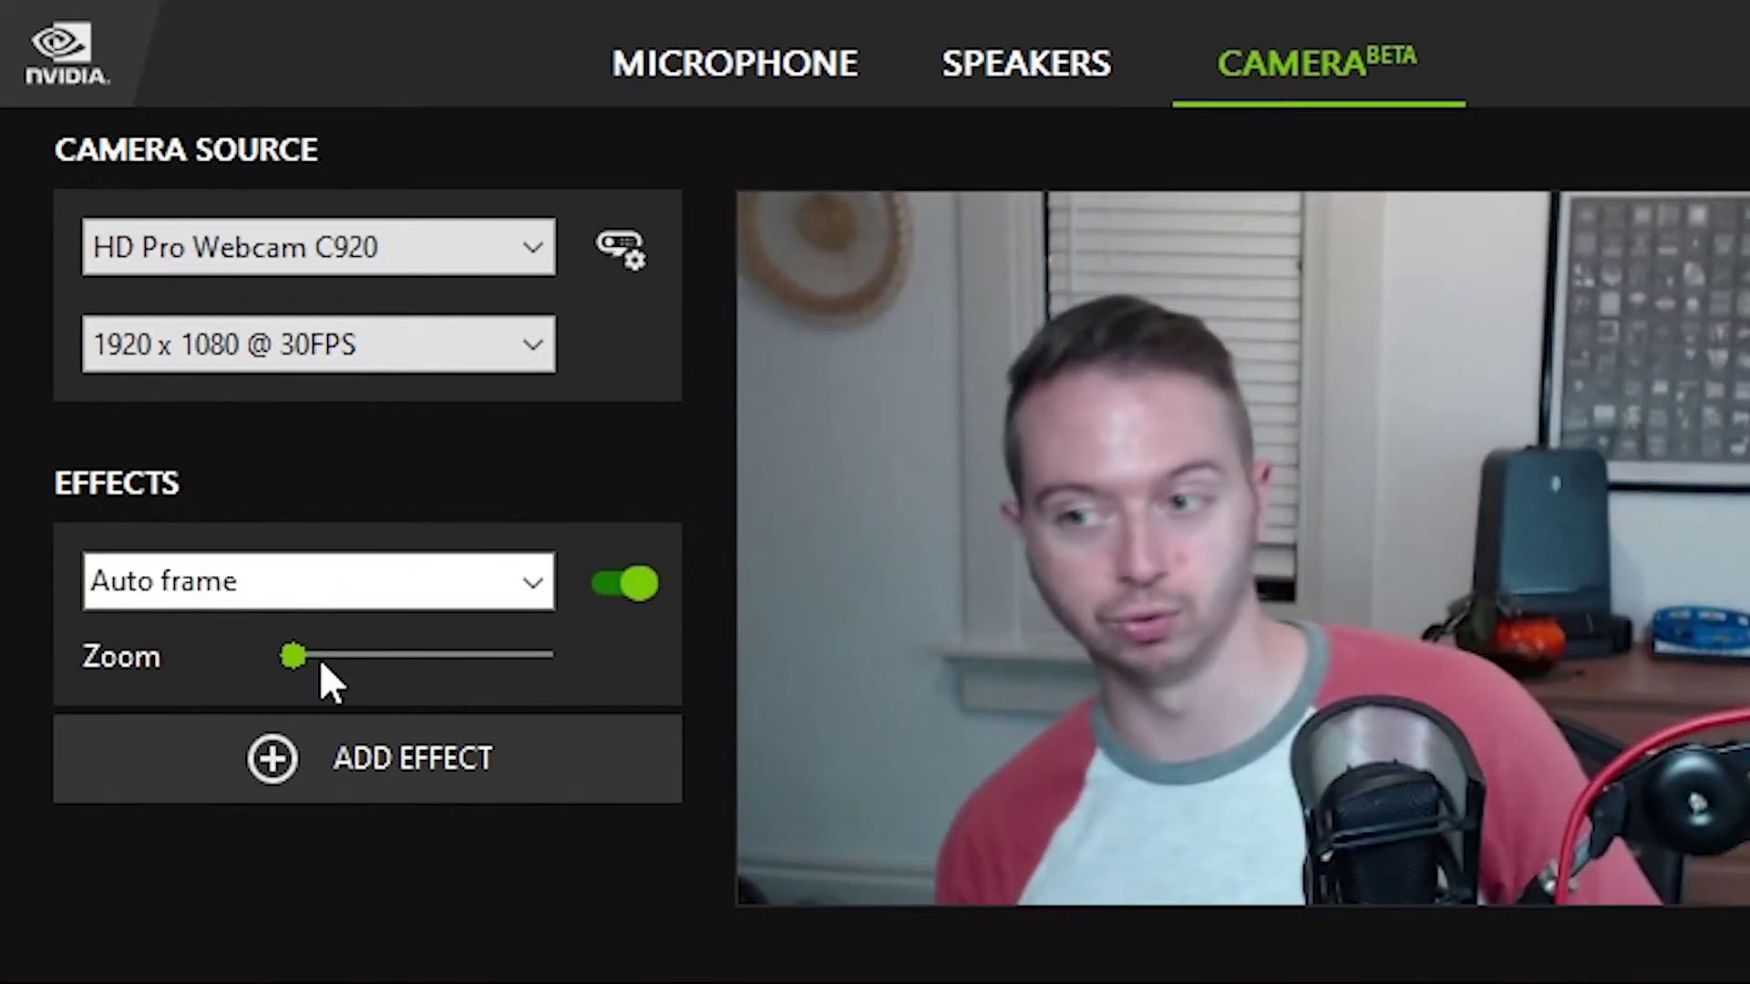
pyautogui.moveTo(293, 656); pyautogui.dragTo(635, 688)
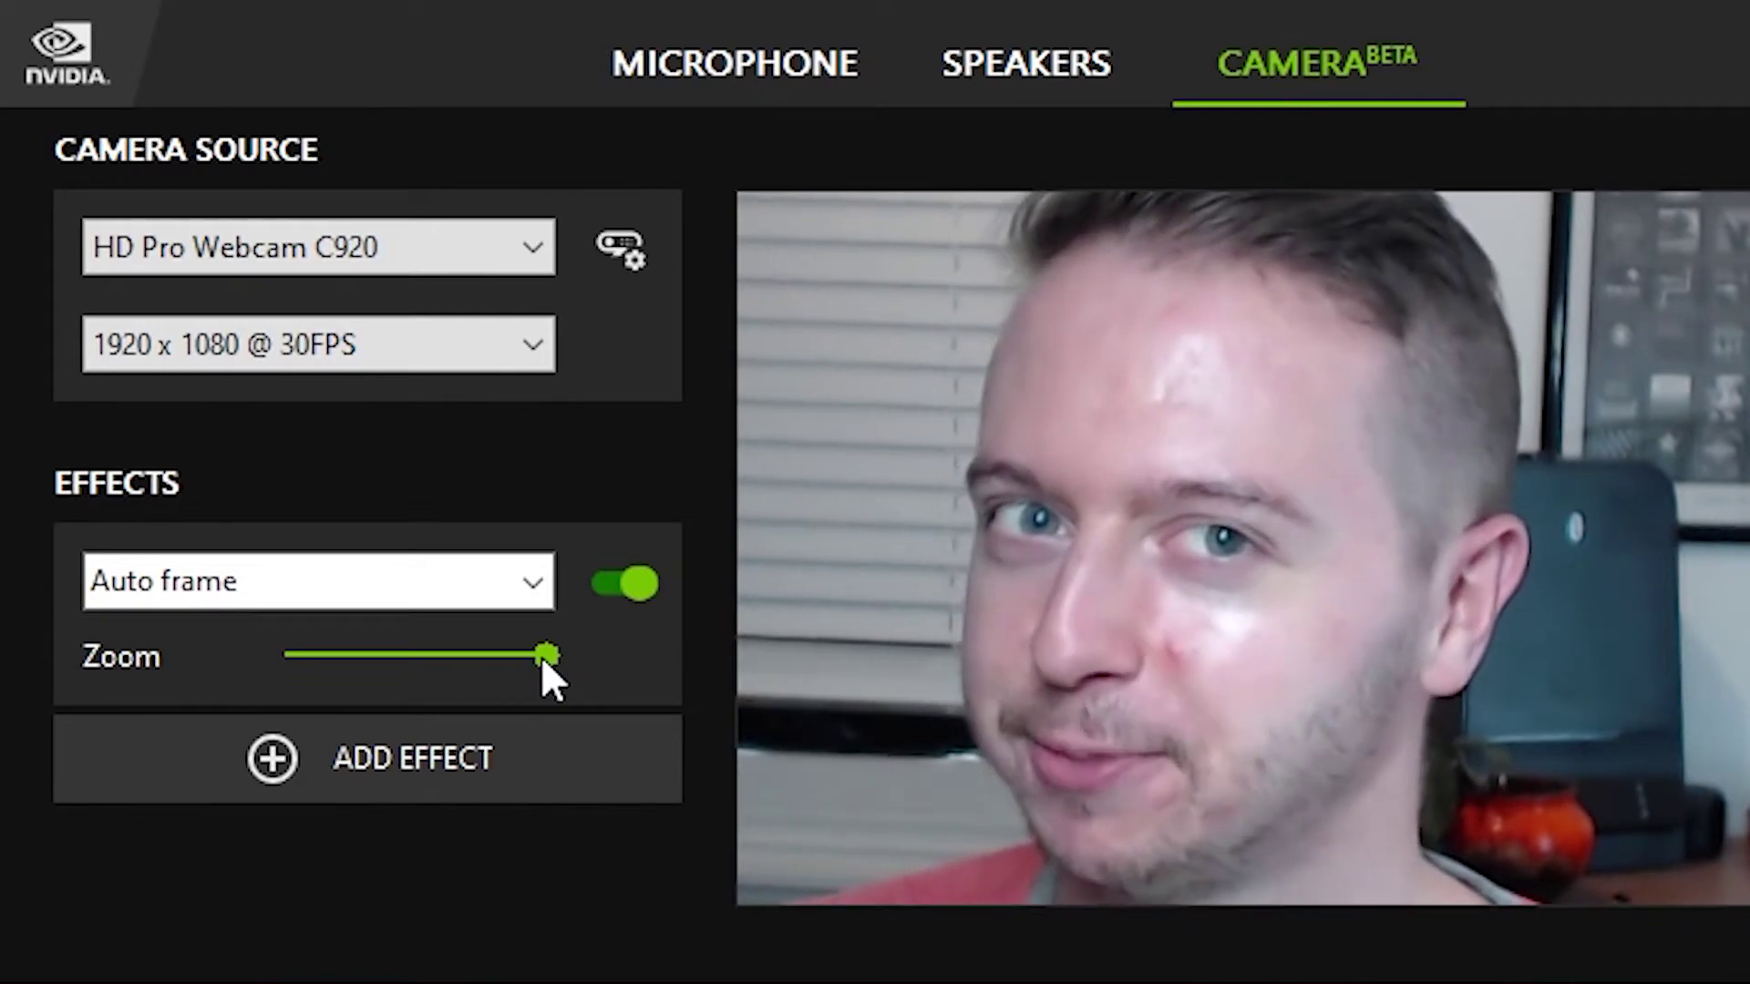
pyautogui.moveTo(545, 656); pyautogui.dragTo(421, 658)
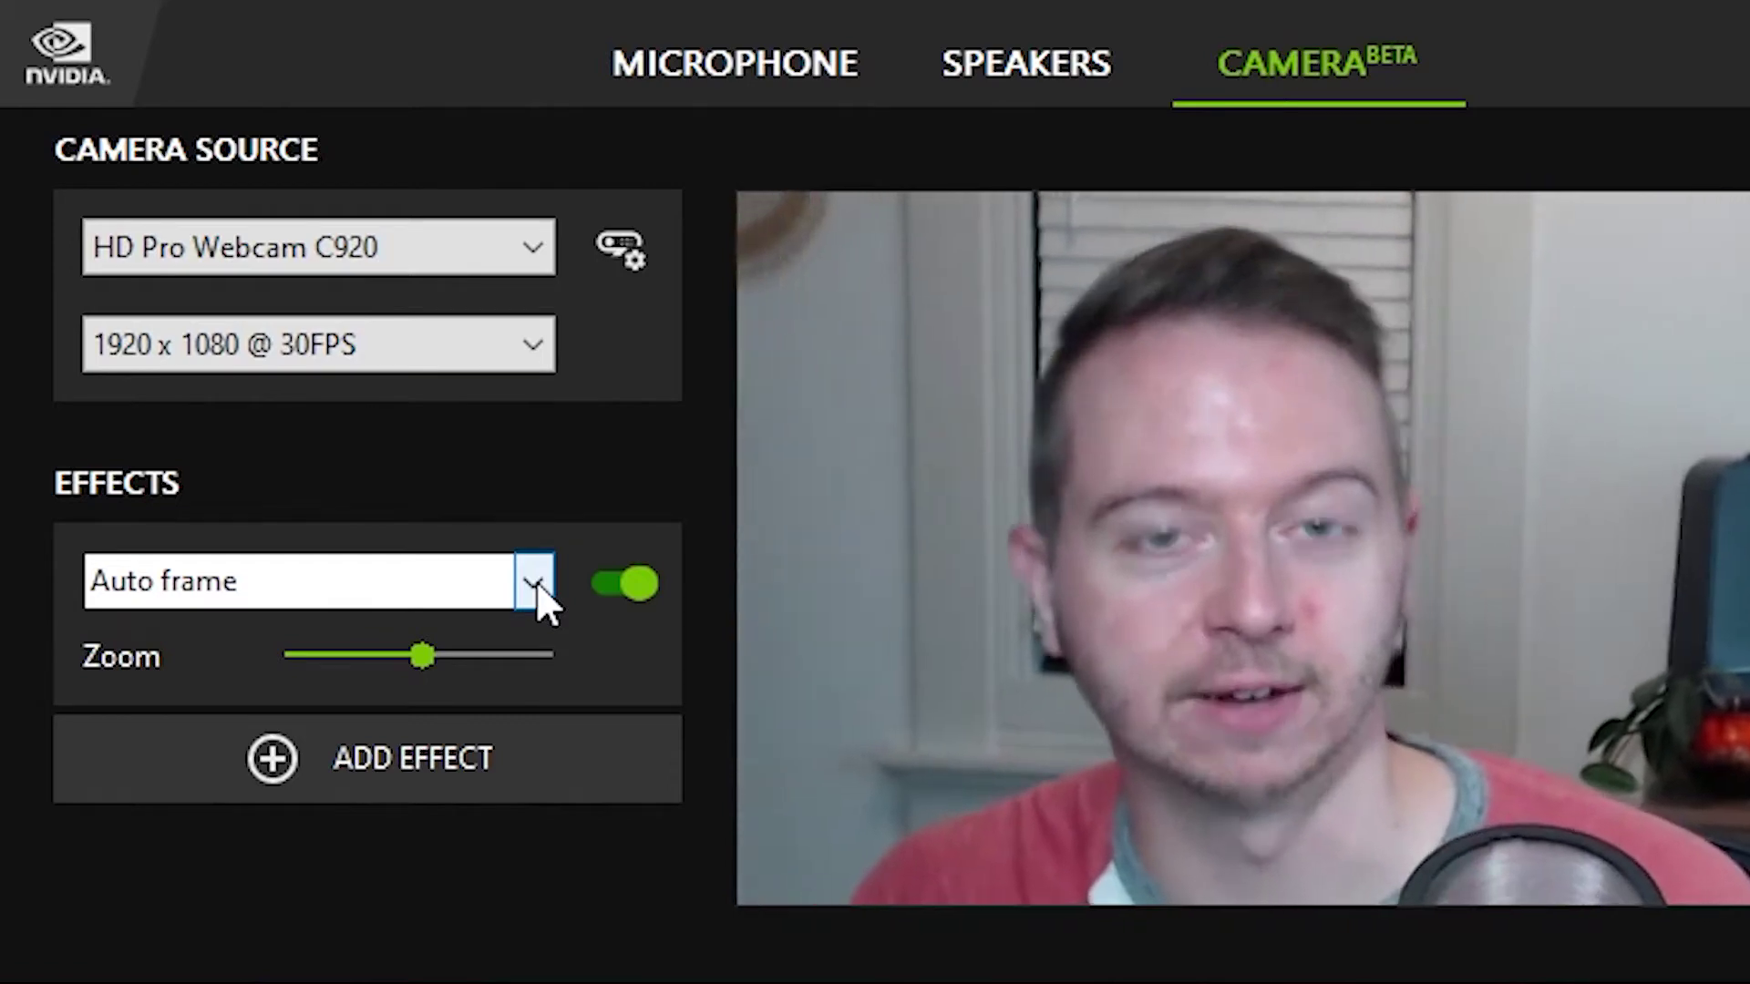
# Set the first camera effect to Background blur and add Auto frame as a second effect.
pyautogui.click(536, 582)
pyautogui.click(437, 631)
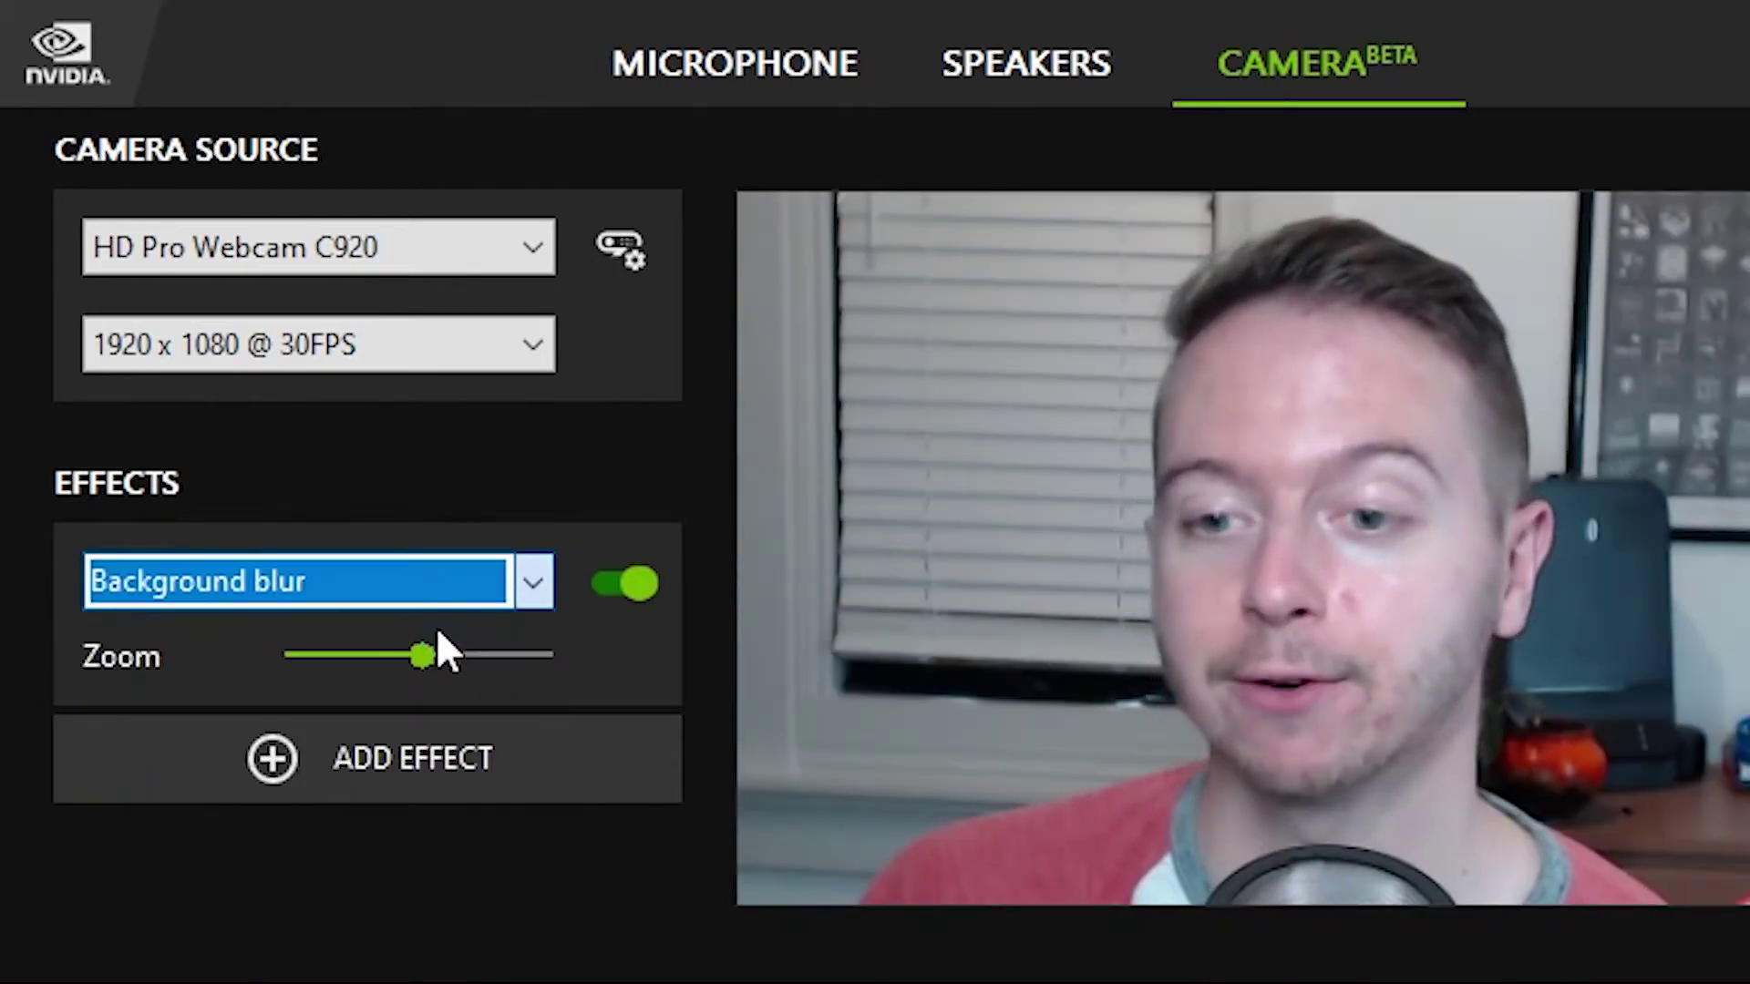
pyautogui.click(321, 897)
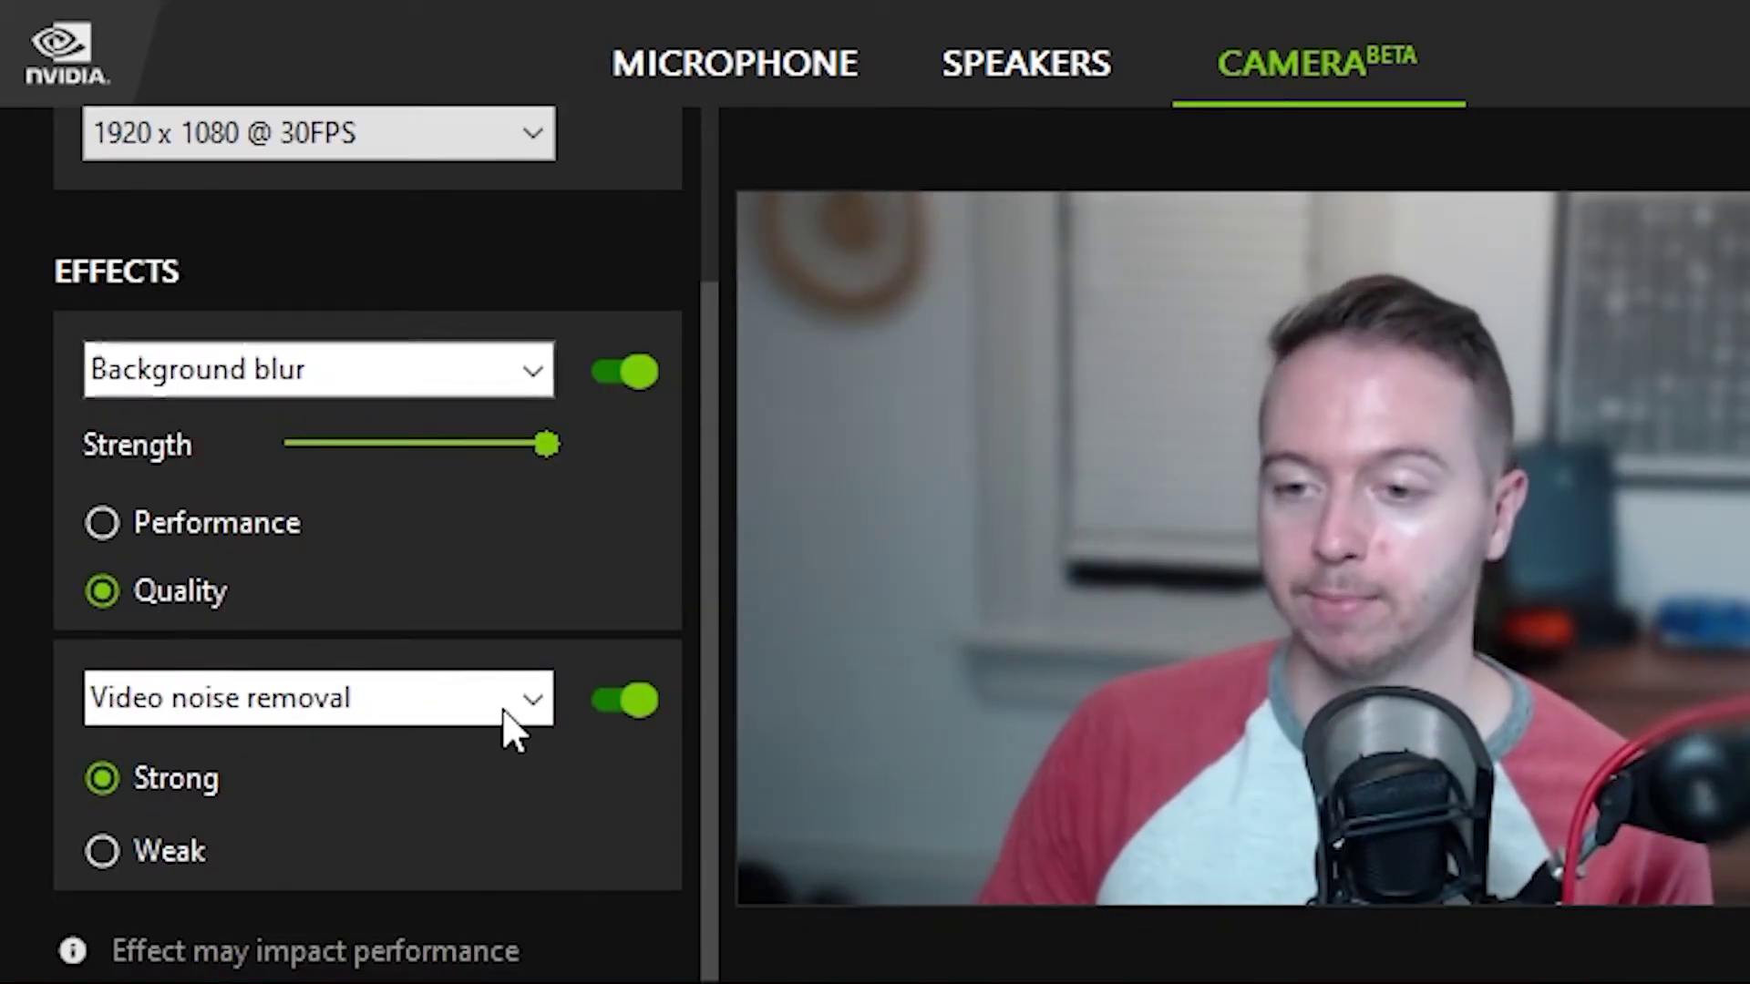
pyautogui.click(507, 726)
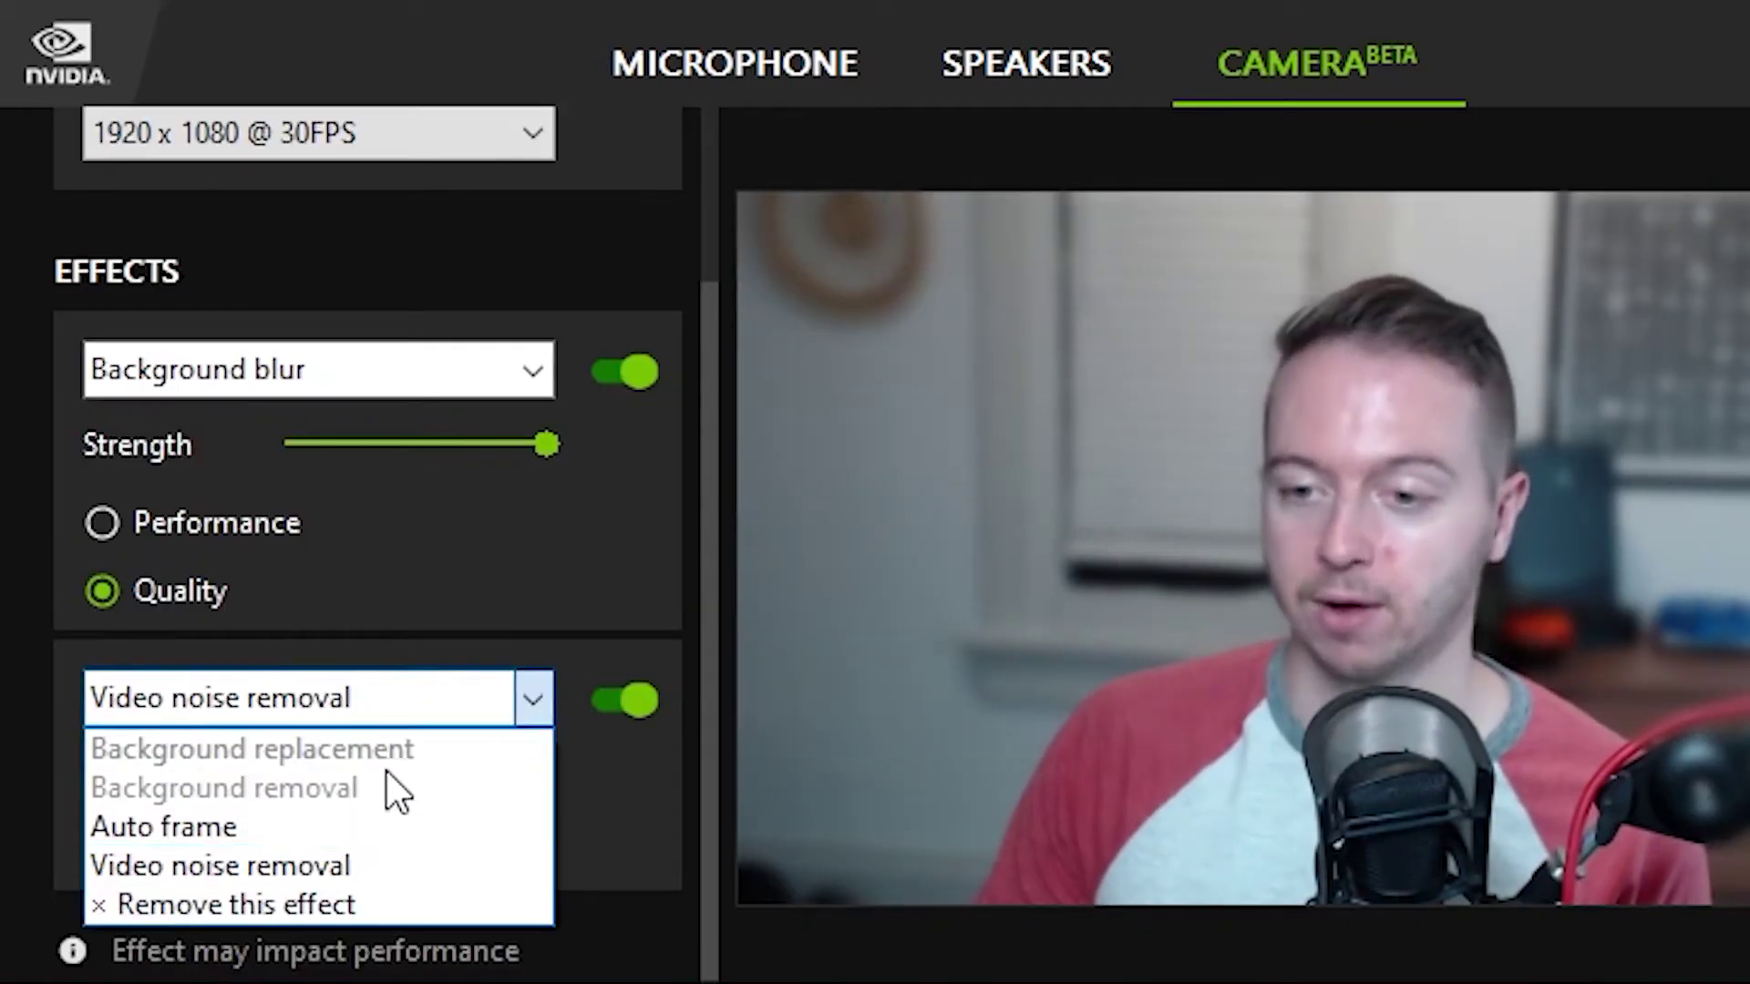
pyautogui.click(282, 827)
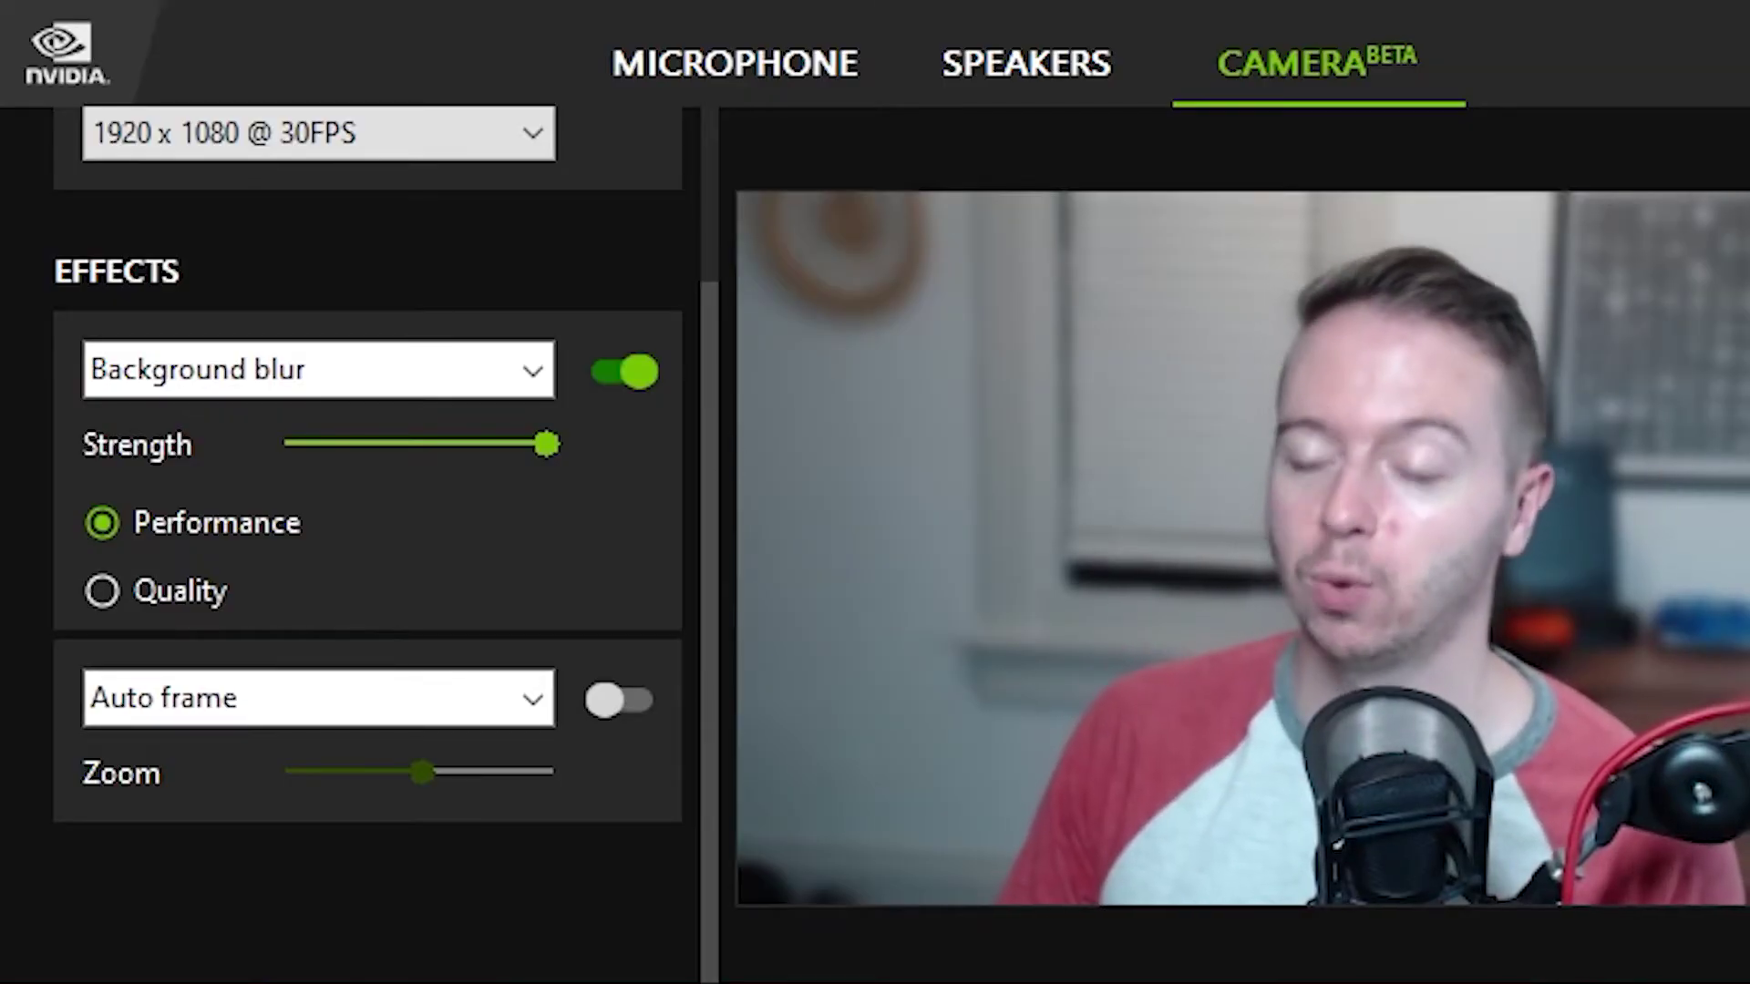
# On the Microphone tab, keep Analogue 1 + 2 as source and switch Noise removal on.
pyautogui.click(713, 71)
pyautogui.click(630, 251)
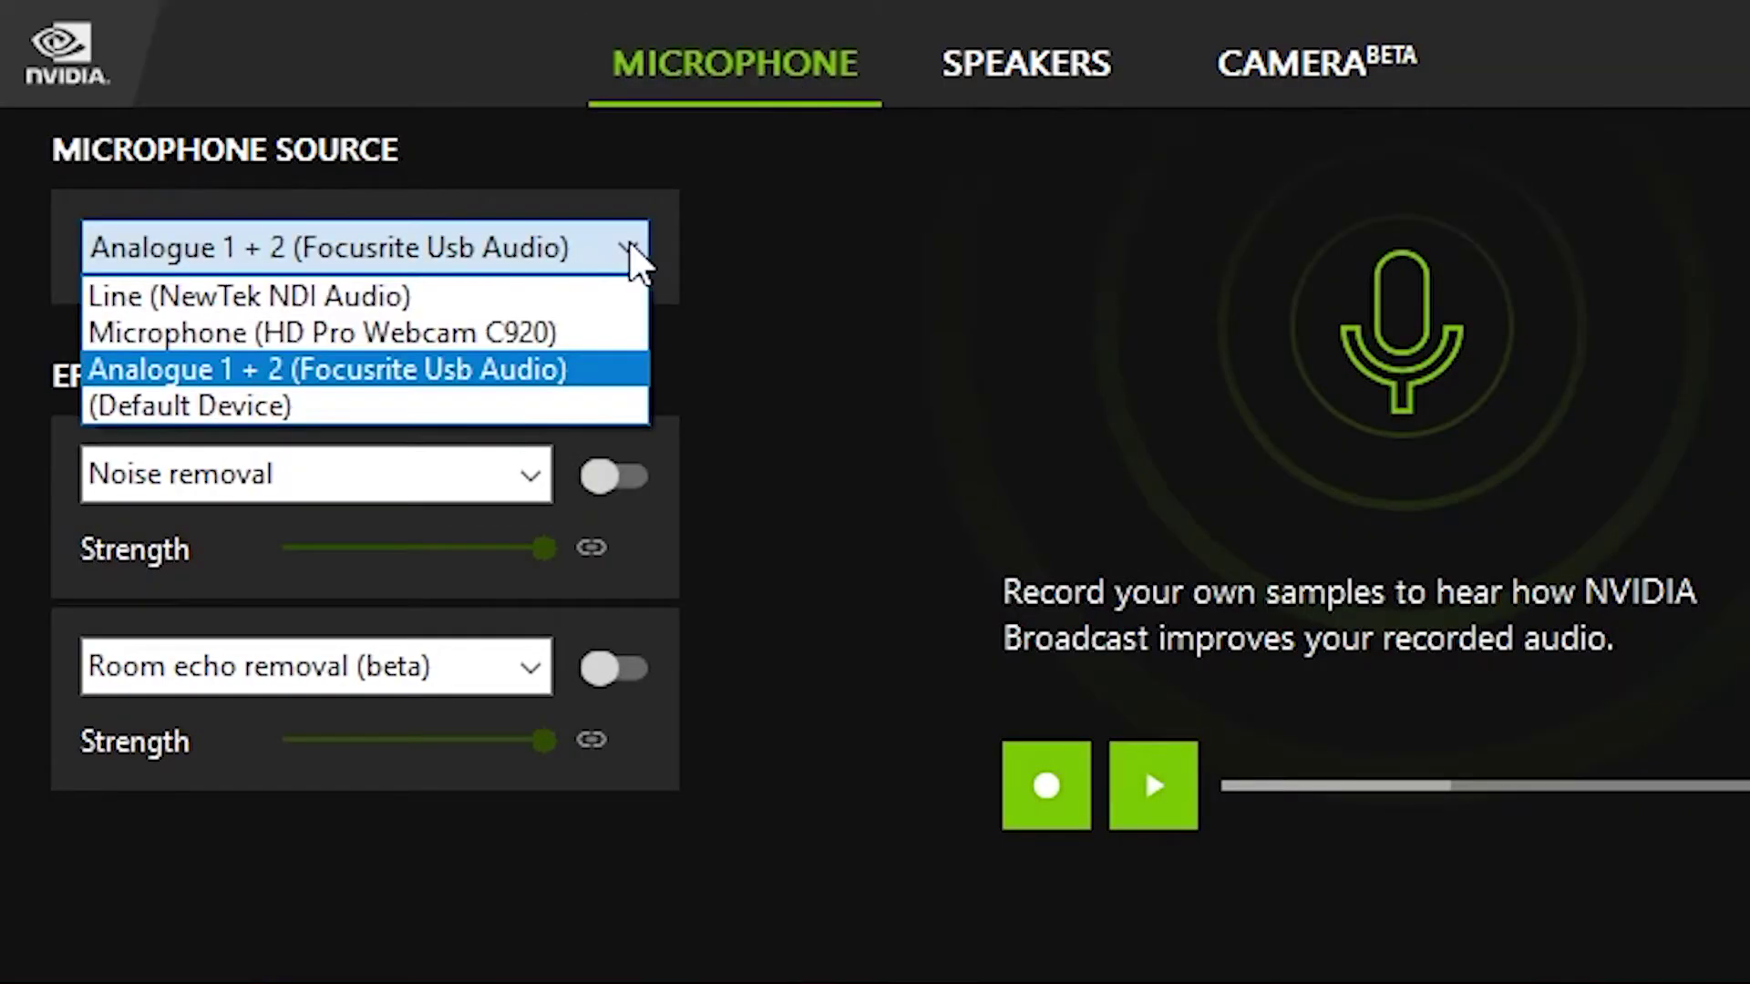
pyautogui.click(416, 370)
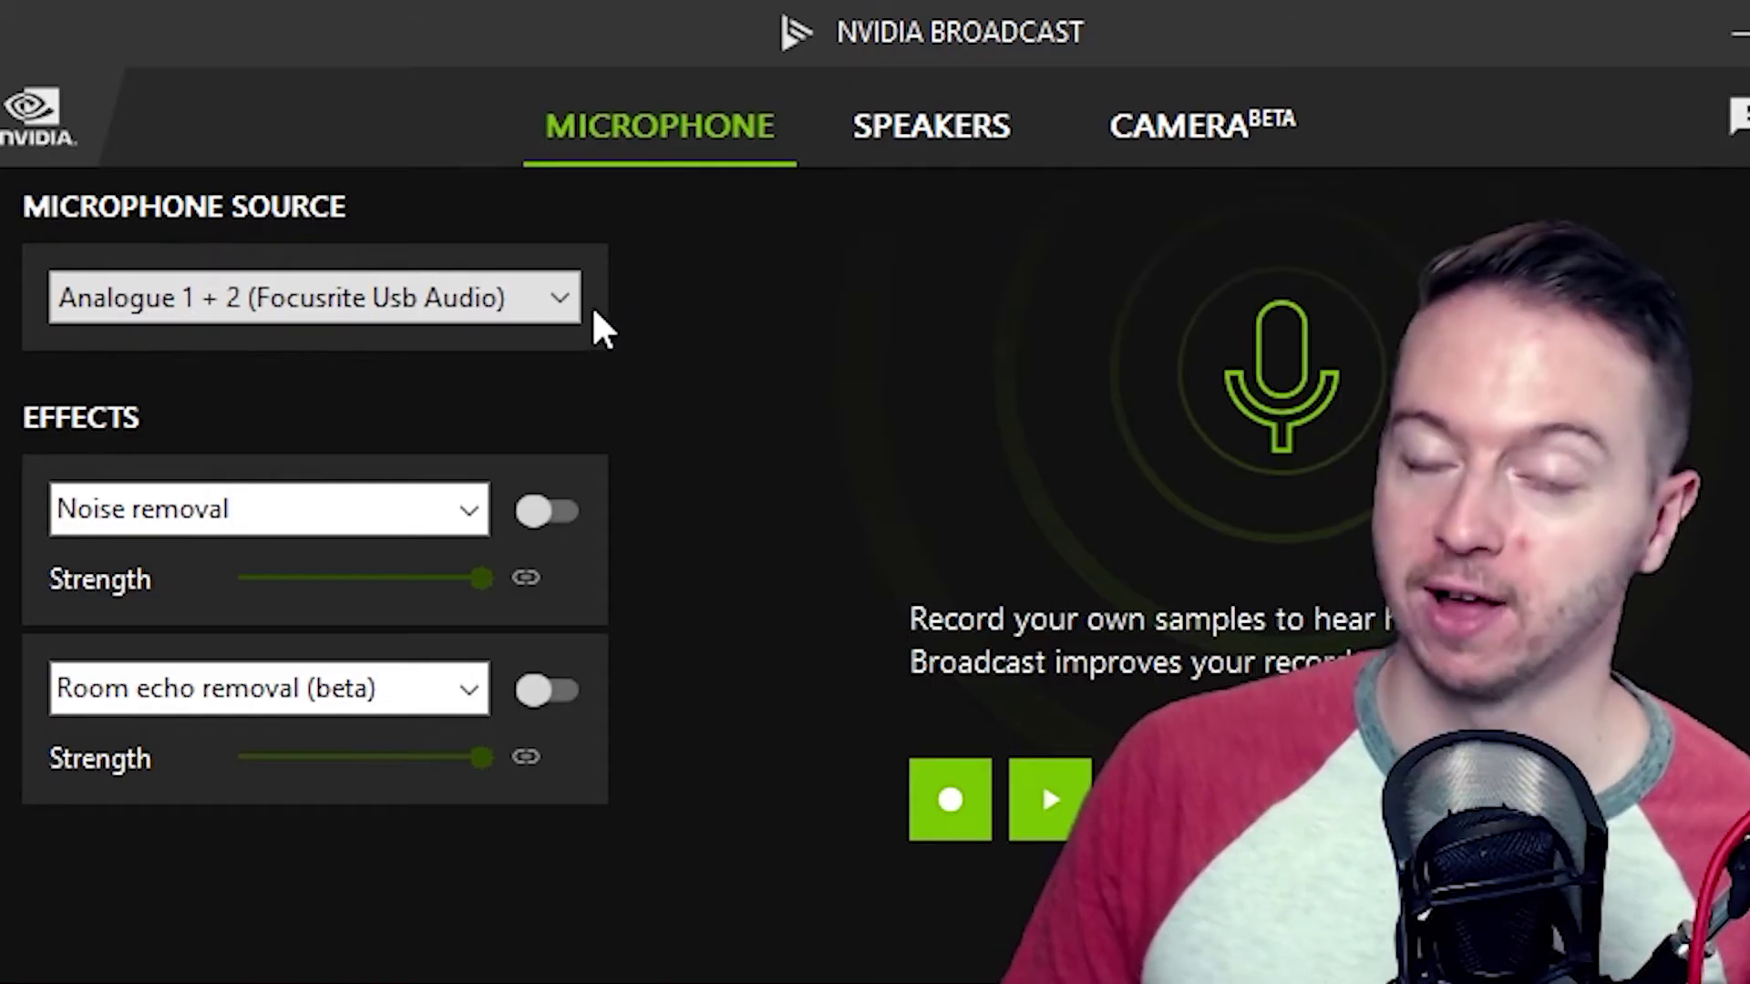
pyautogui.click(69, 123)
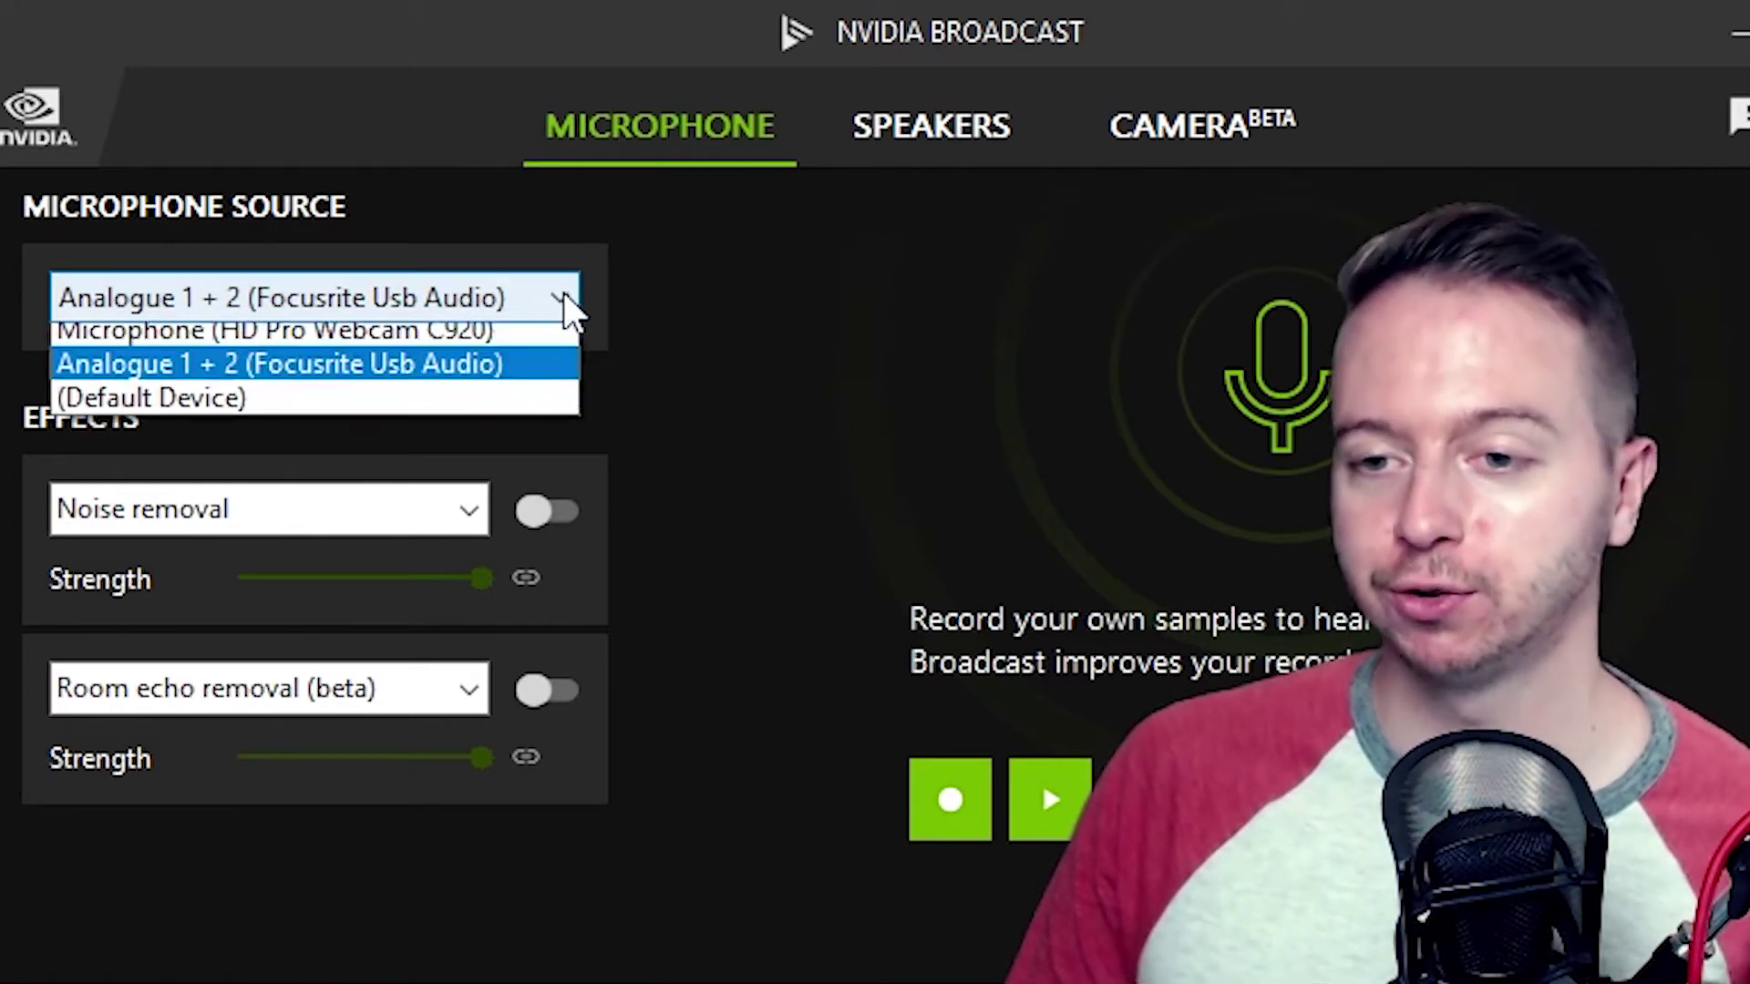
pyautogui.click(258, 412)
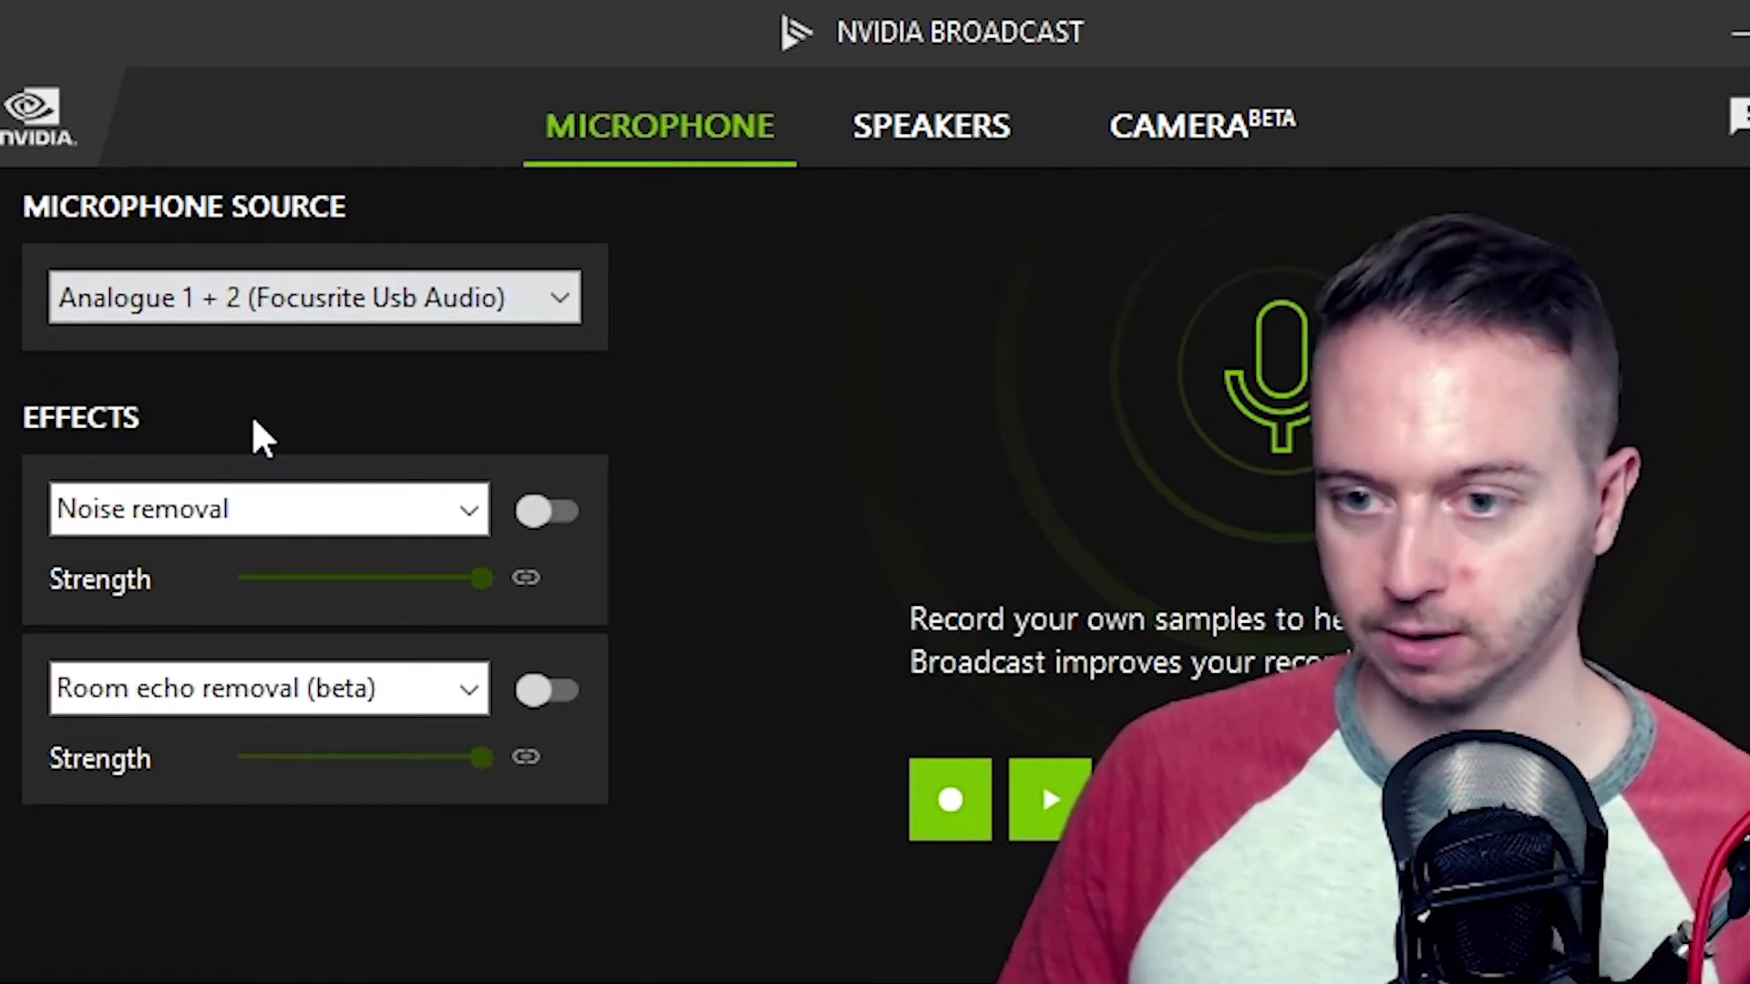
pyautogui.click(301, 509)
pyautogui.click(203, 555)
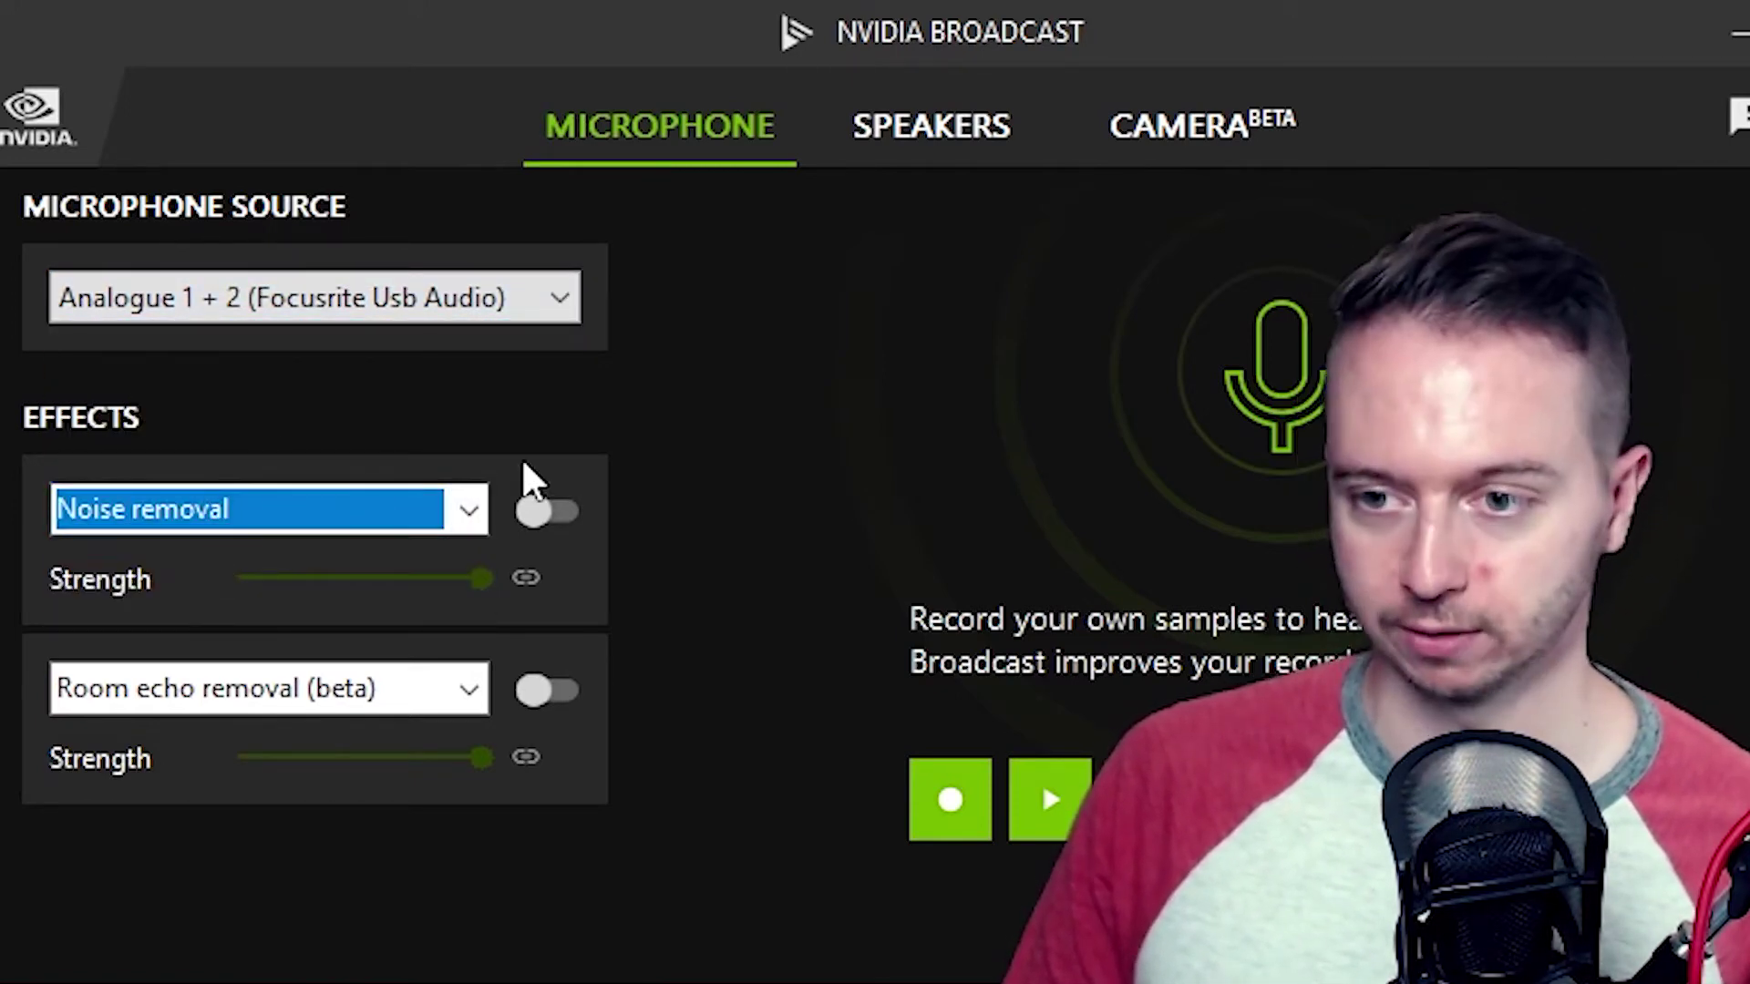
pyautogui.click(547, 511)
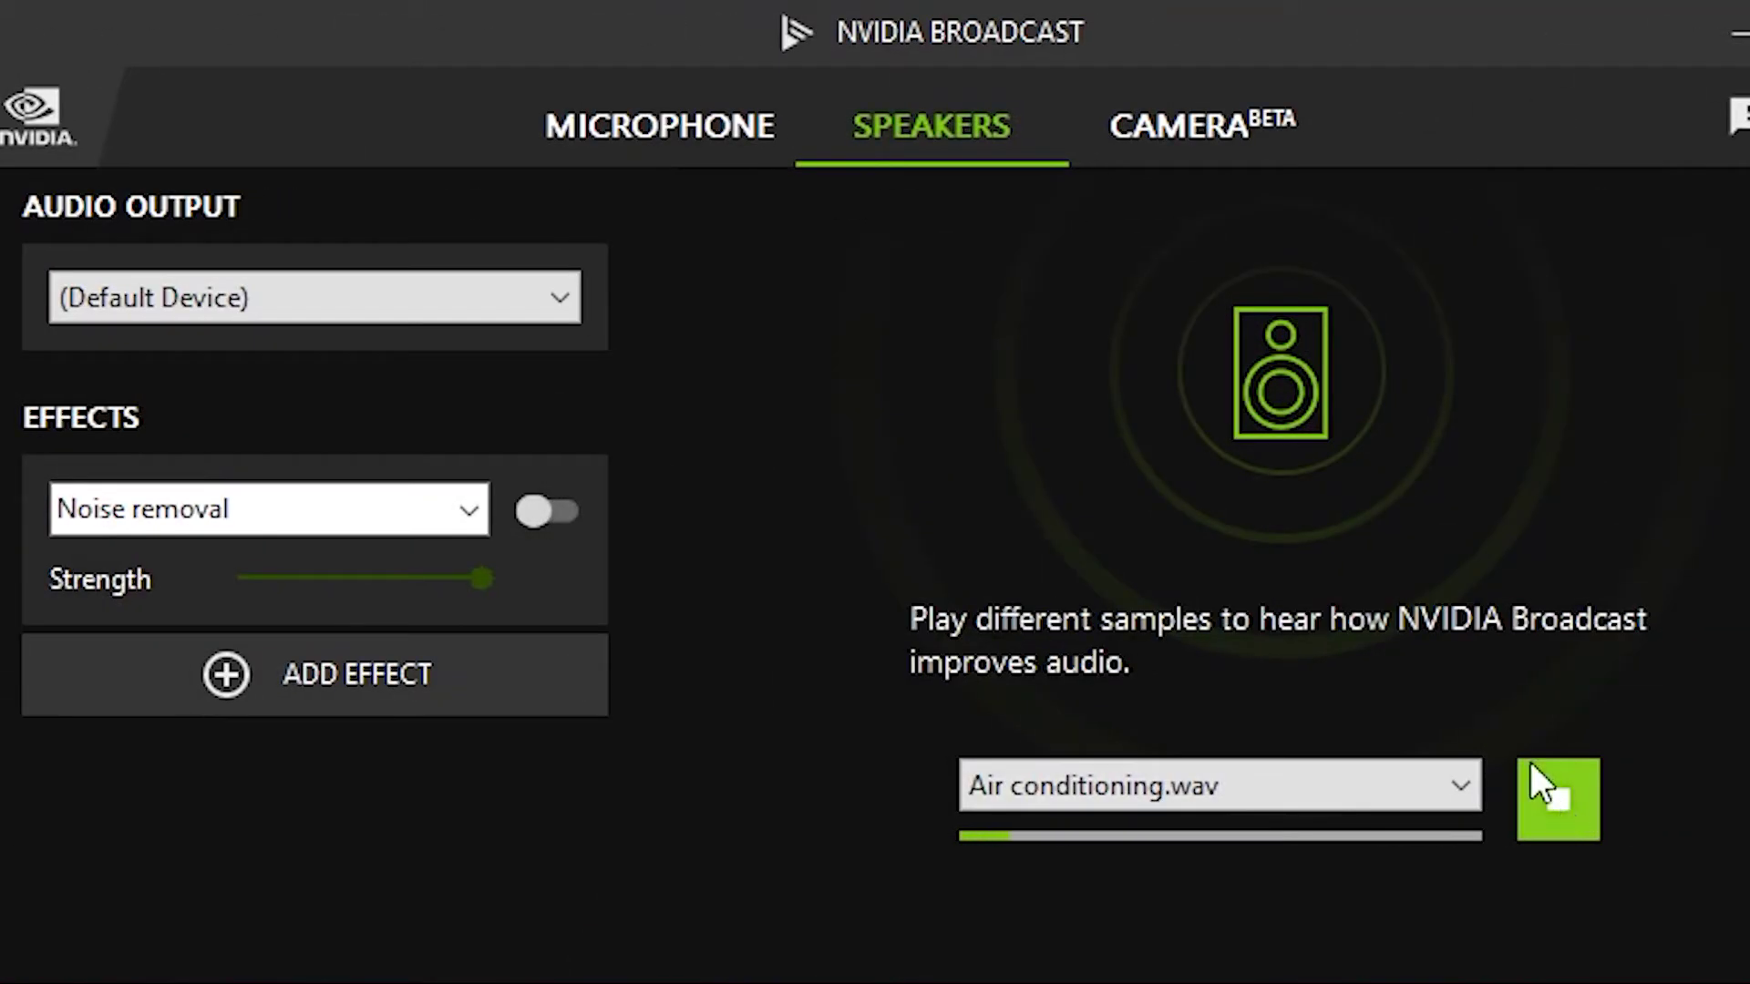
# Try Speakers noise removal, then add Room echo removal (beta) as a second microphone effect.
pyautogui.click(538, 512)
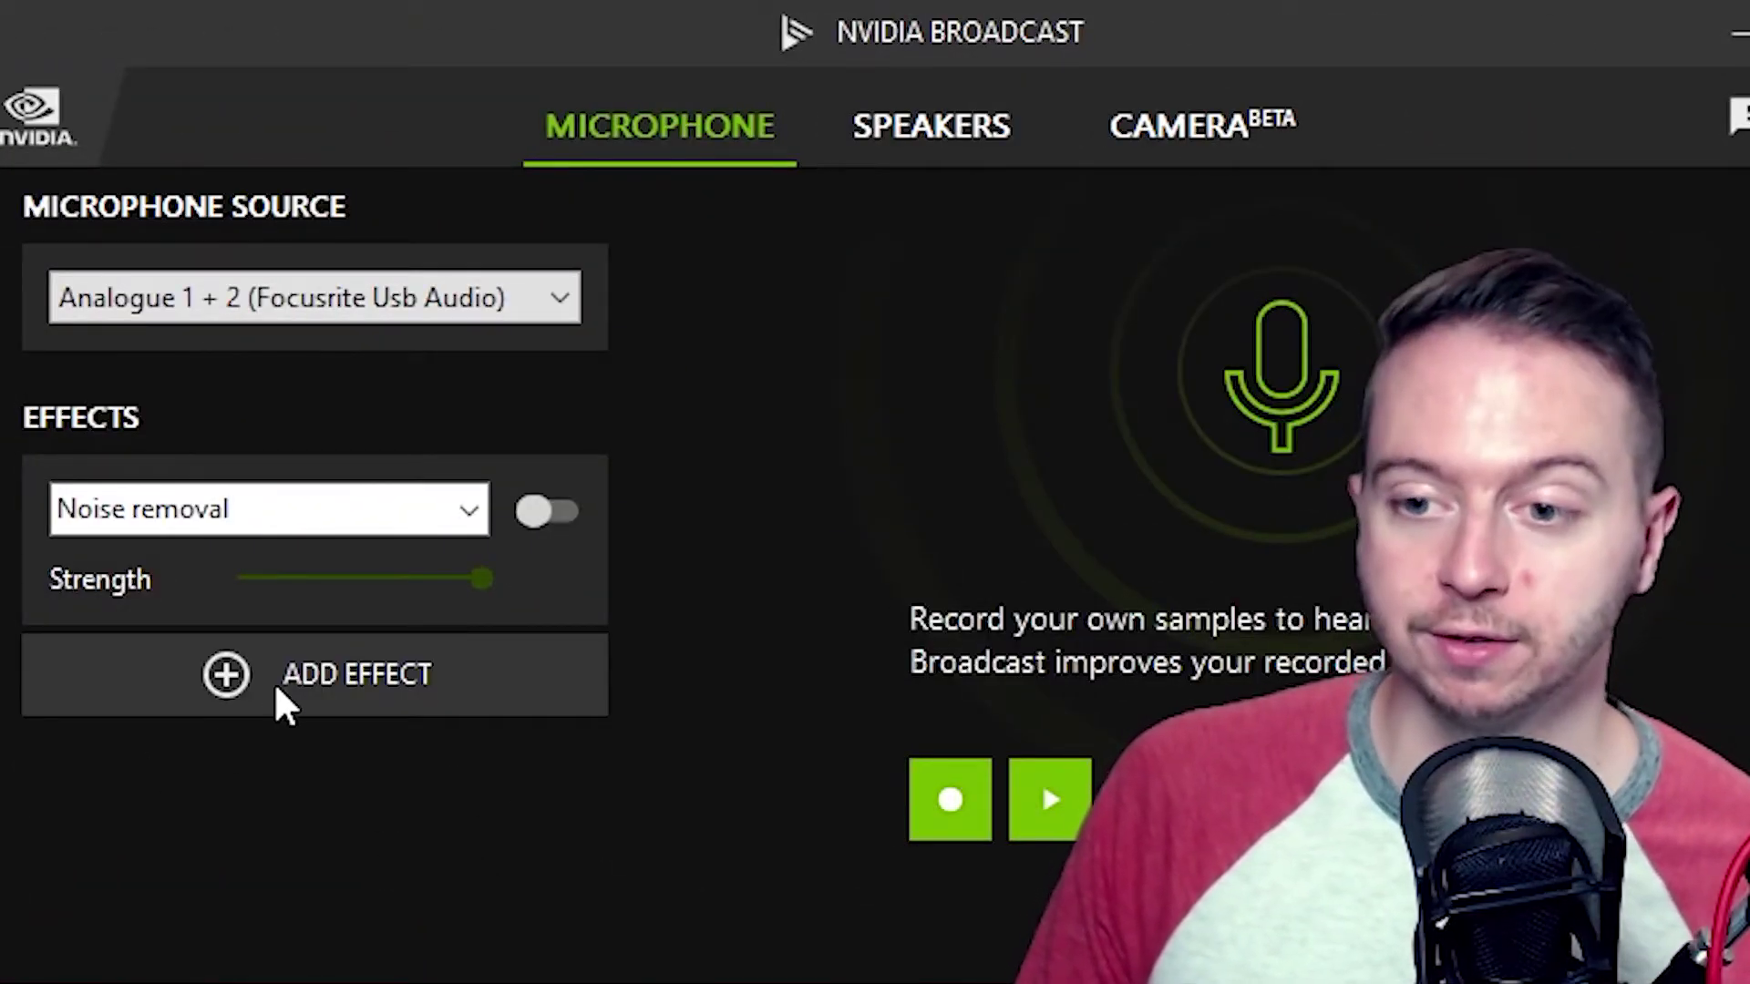
pyautogui.click(282, 684)
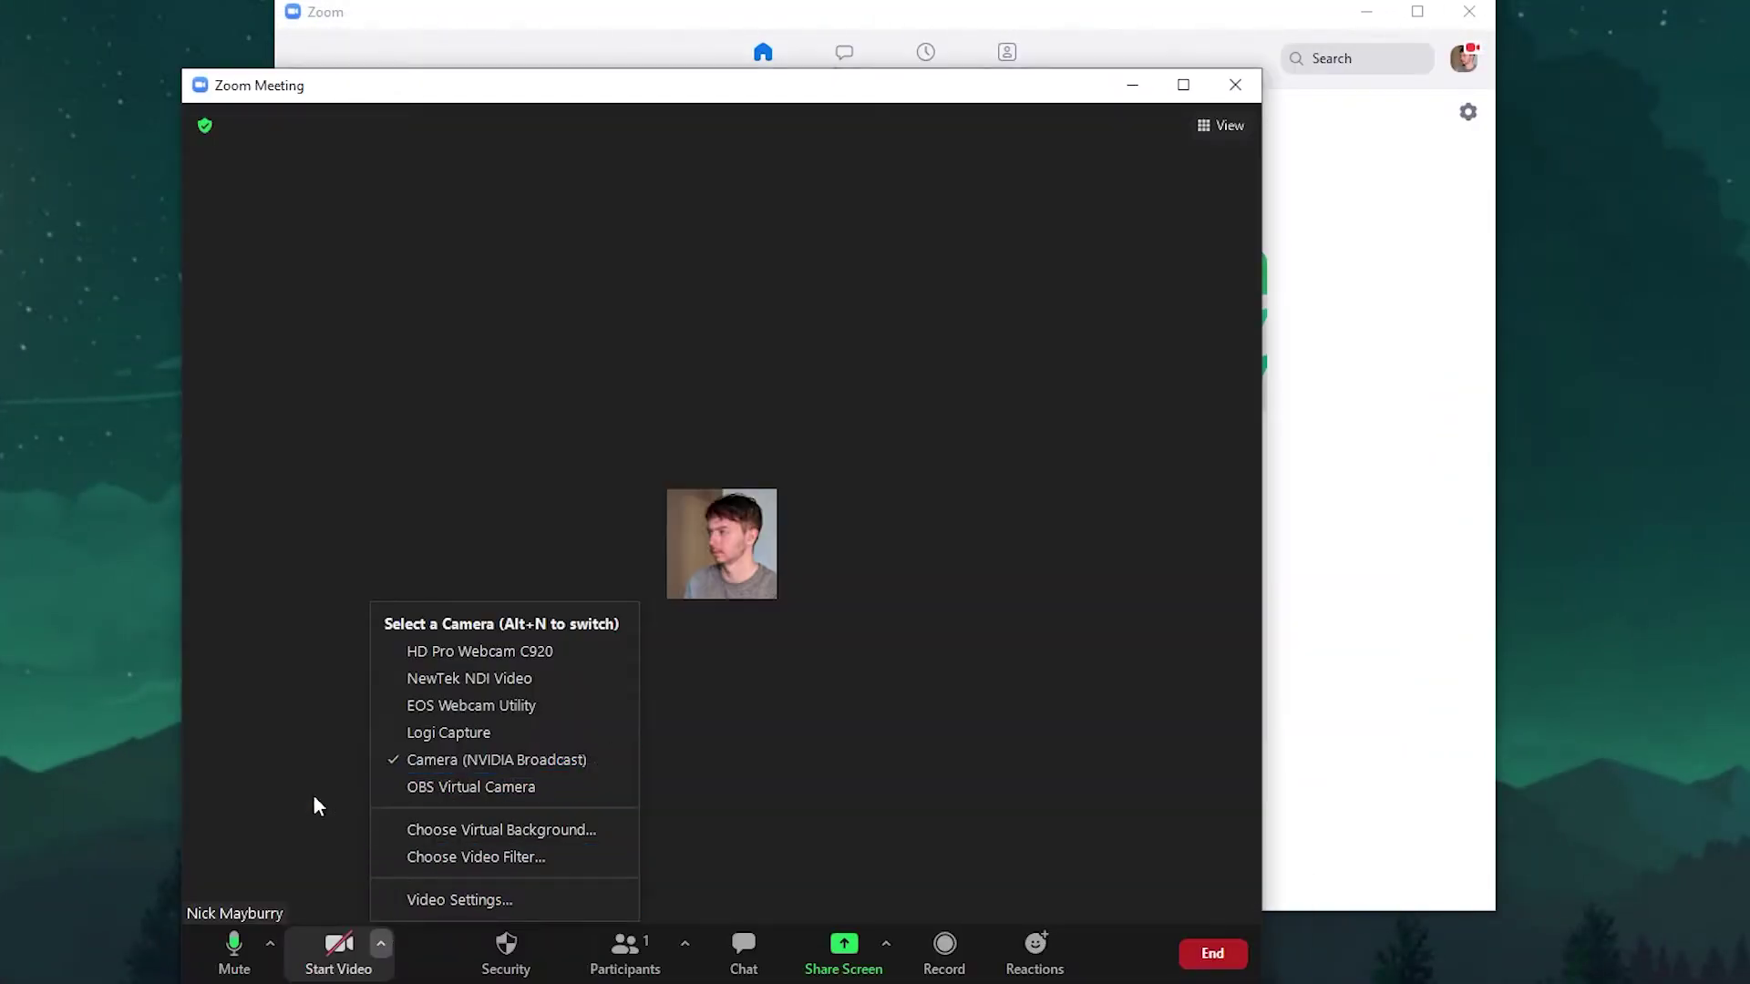
# Start Zoom video using the Camera (NVIDIA Broadcast) device.
pyautogui.click(262, 943)
pyautogui.click(269, 943)
pyautogui.click(345, 529)
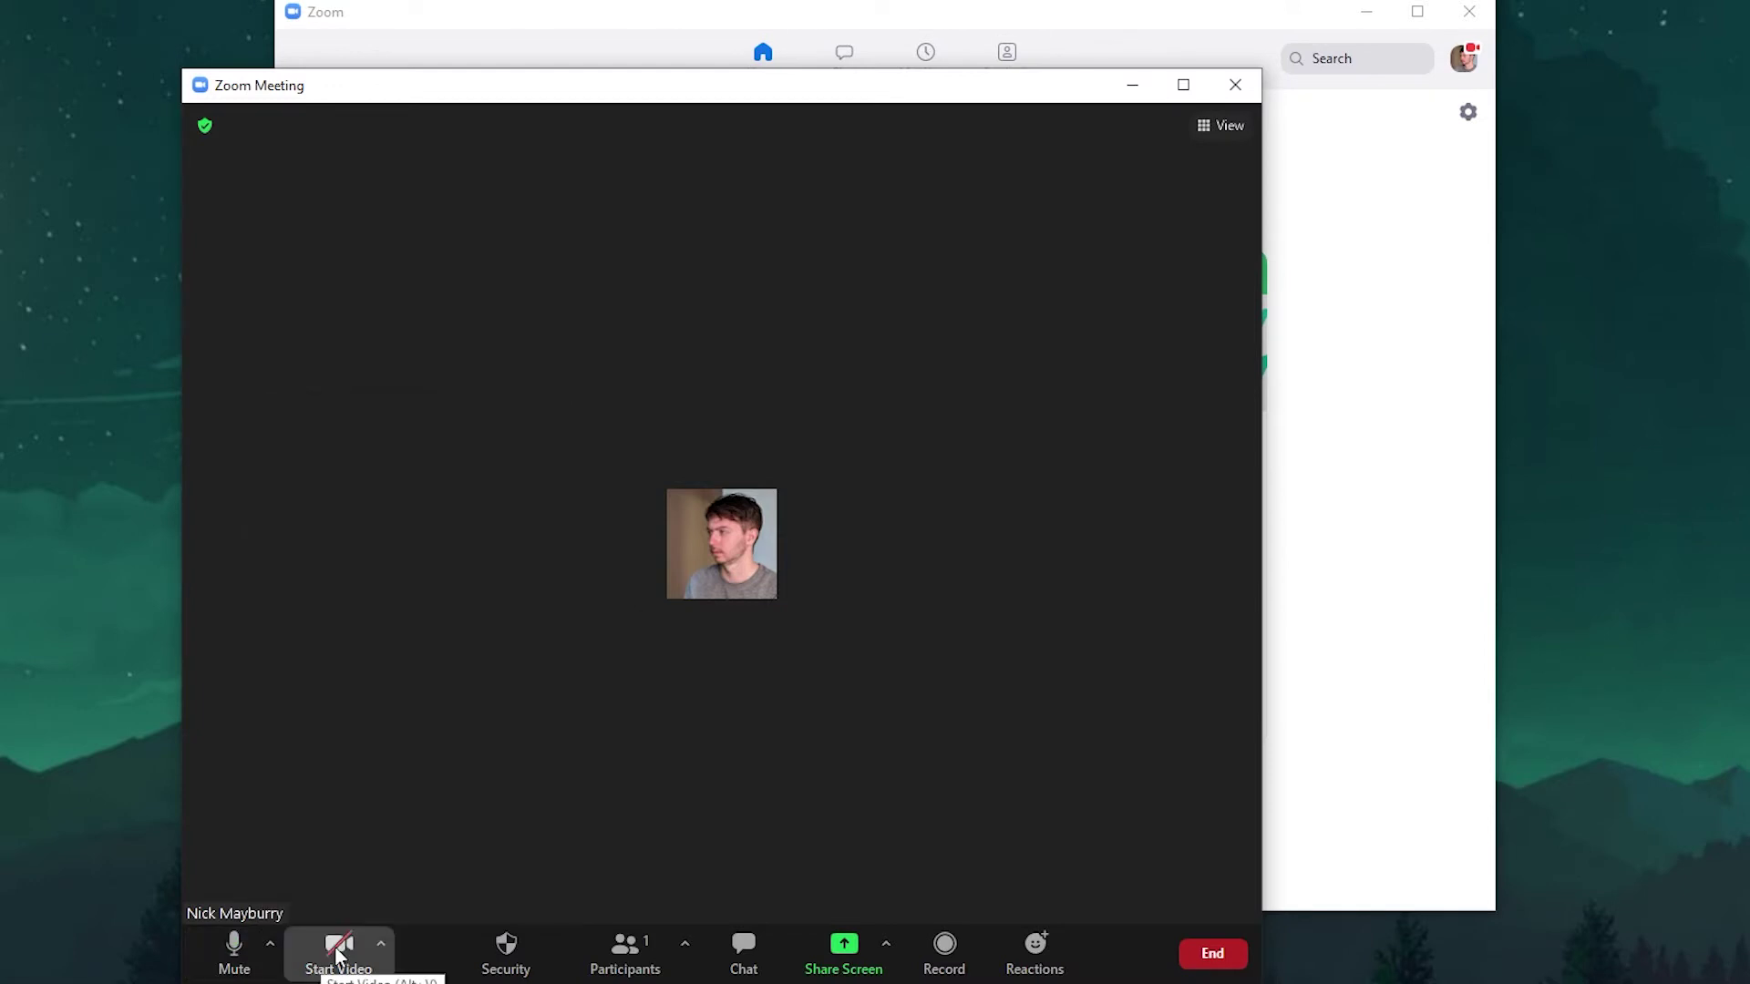
pyautogui.click(338, 952)
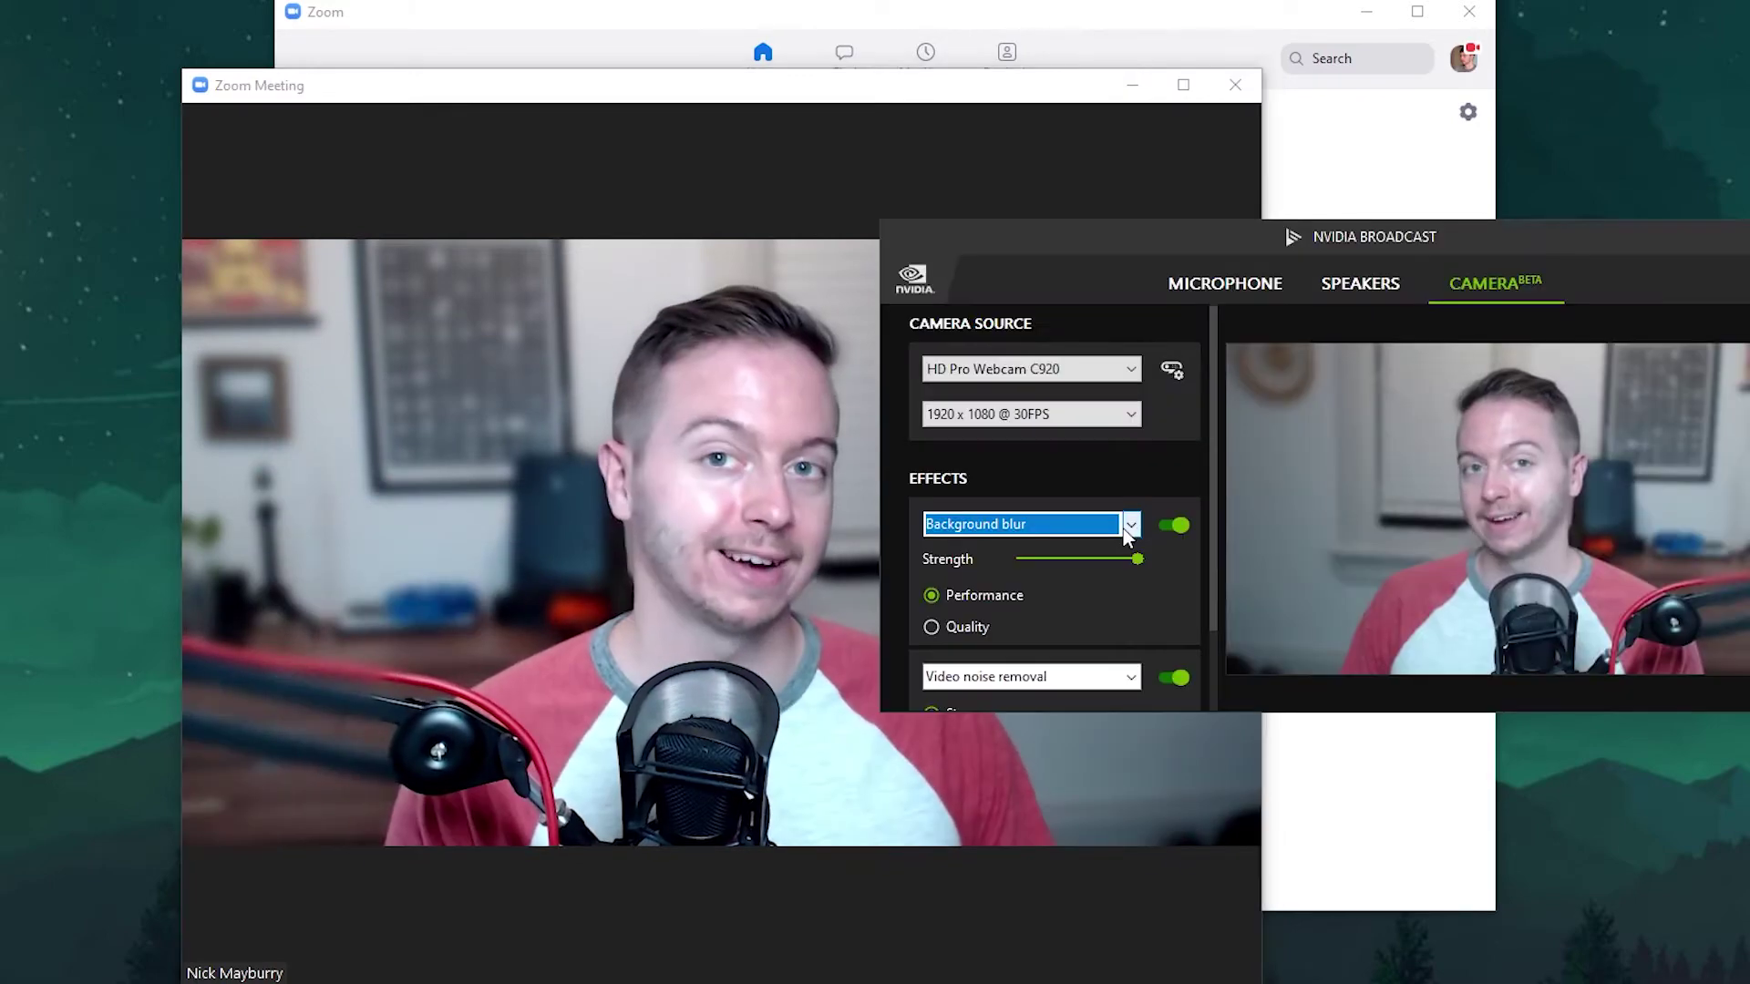
# Switch the NVIDIA Broadcast camera effect to Background replacement and return to the meeting.
pyautogui.click(1129, 525)
pyautogui.click(1071, 566)
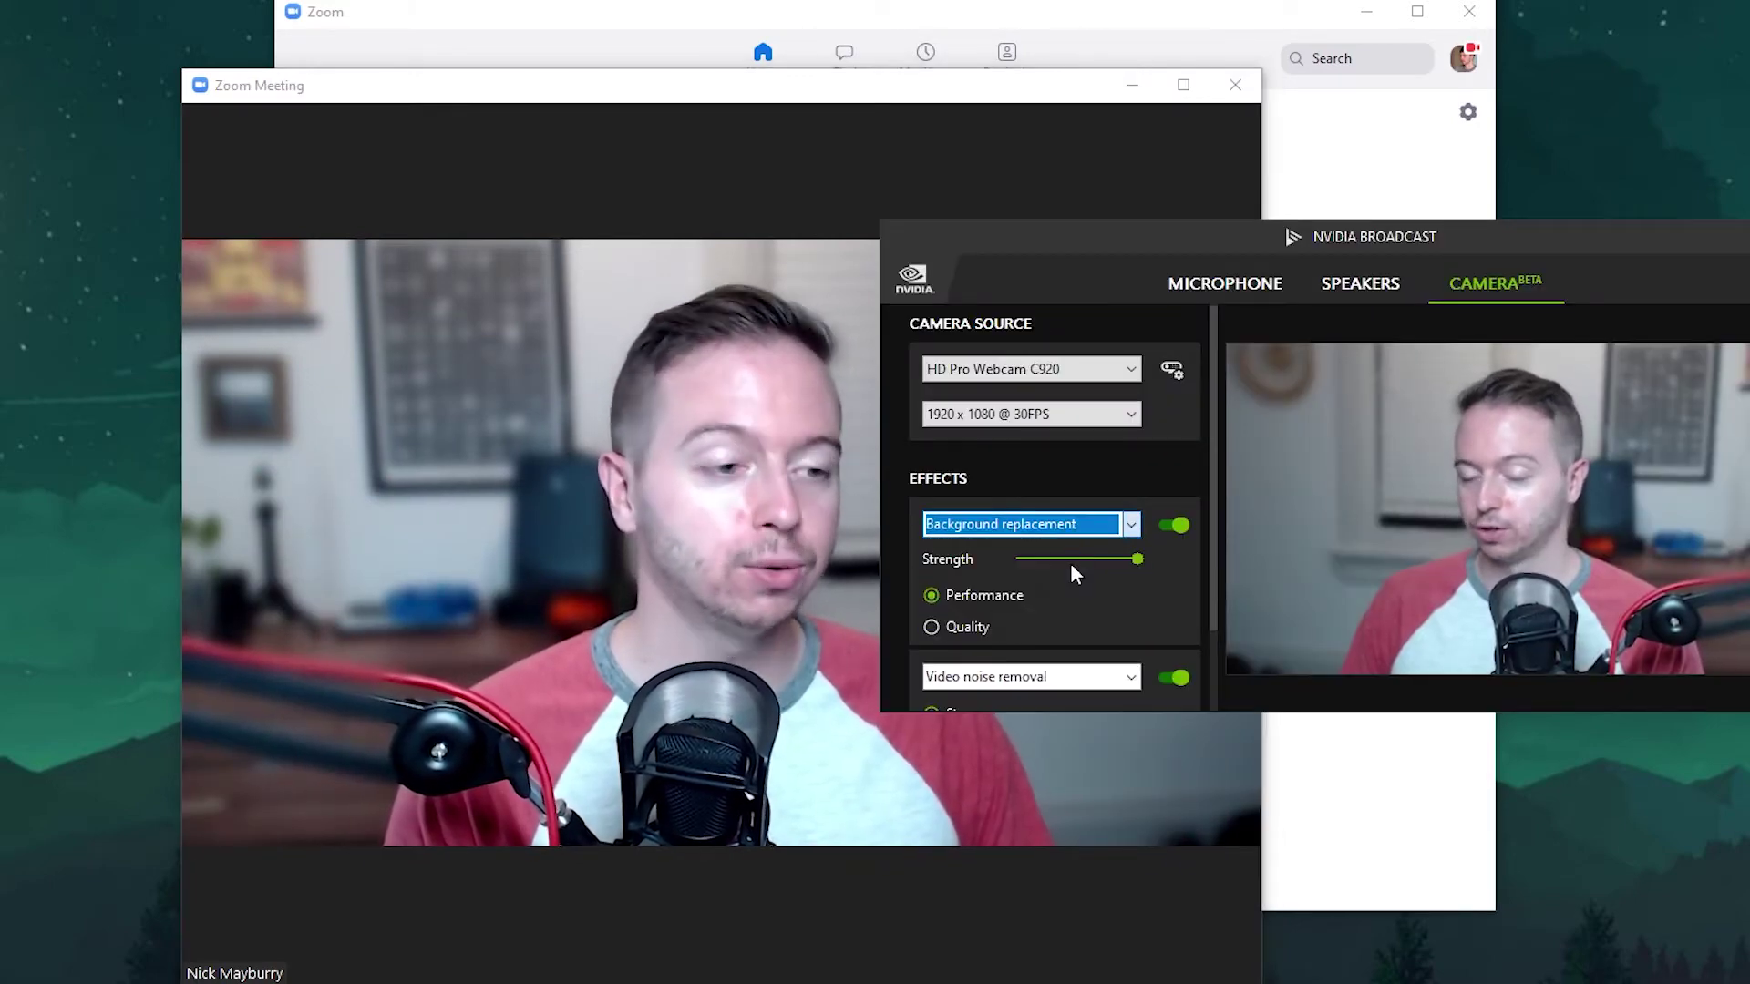
pyautogui.click(633, 103)
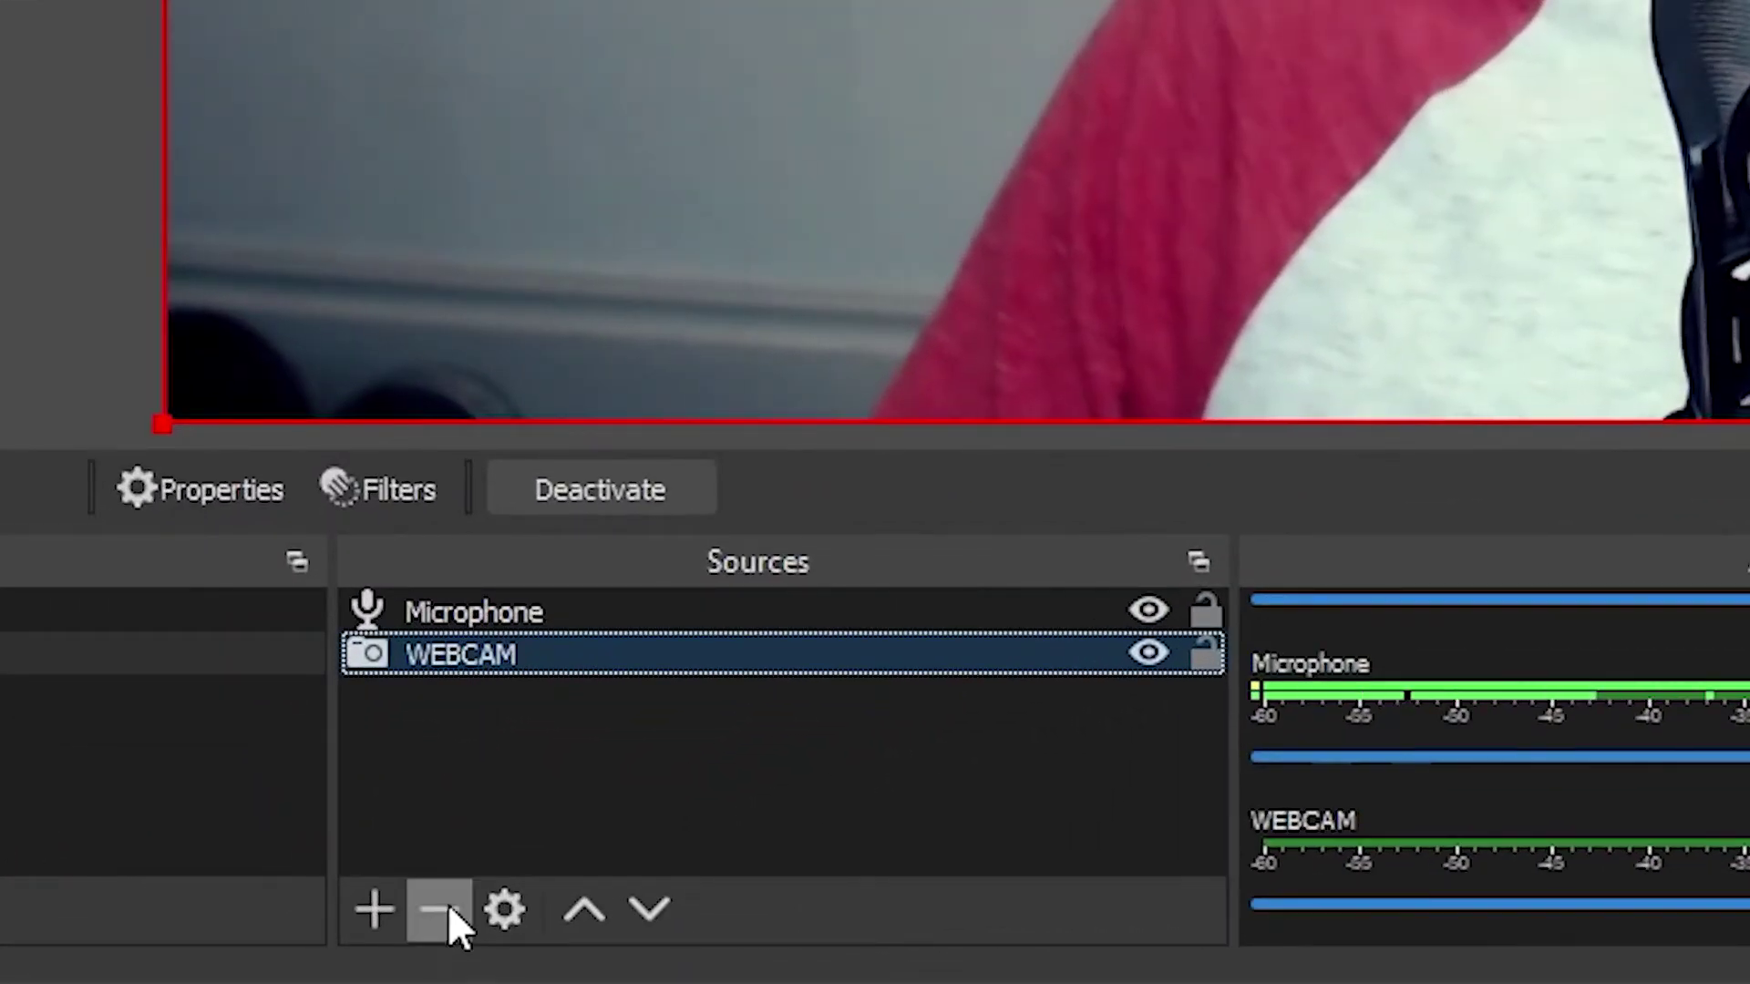
# Replace WEBCAM with a Video Capture Device 'NVIDIA Broadcast Cam' using Camera (NVIDIA Broadcast).
pyautogui.click(441, 910)
pyautogui.click(374, 909)
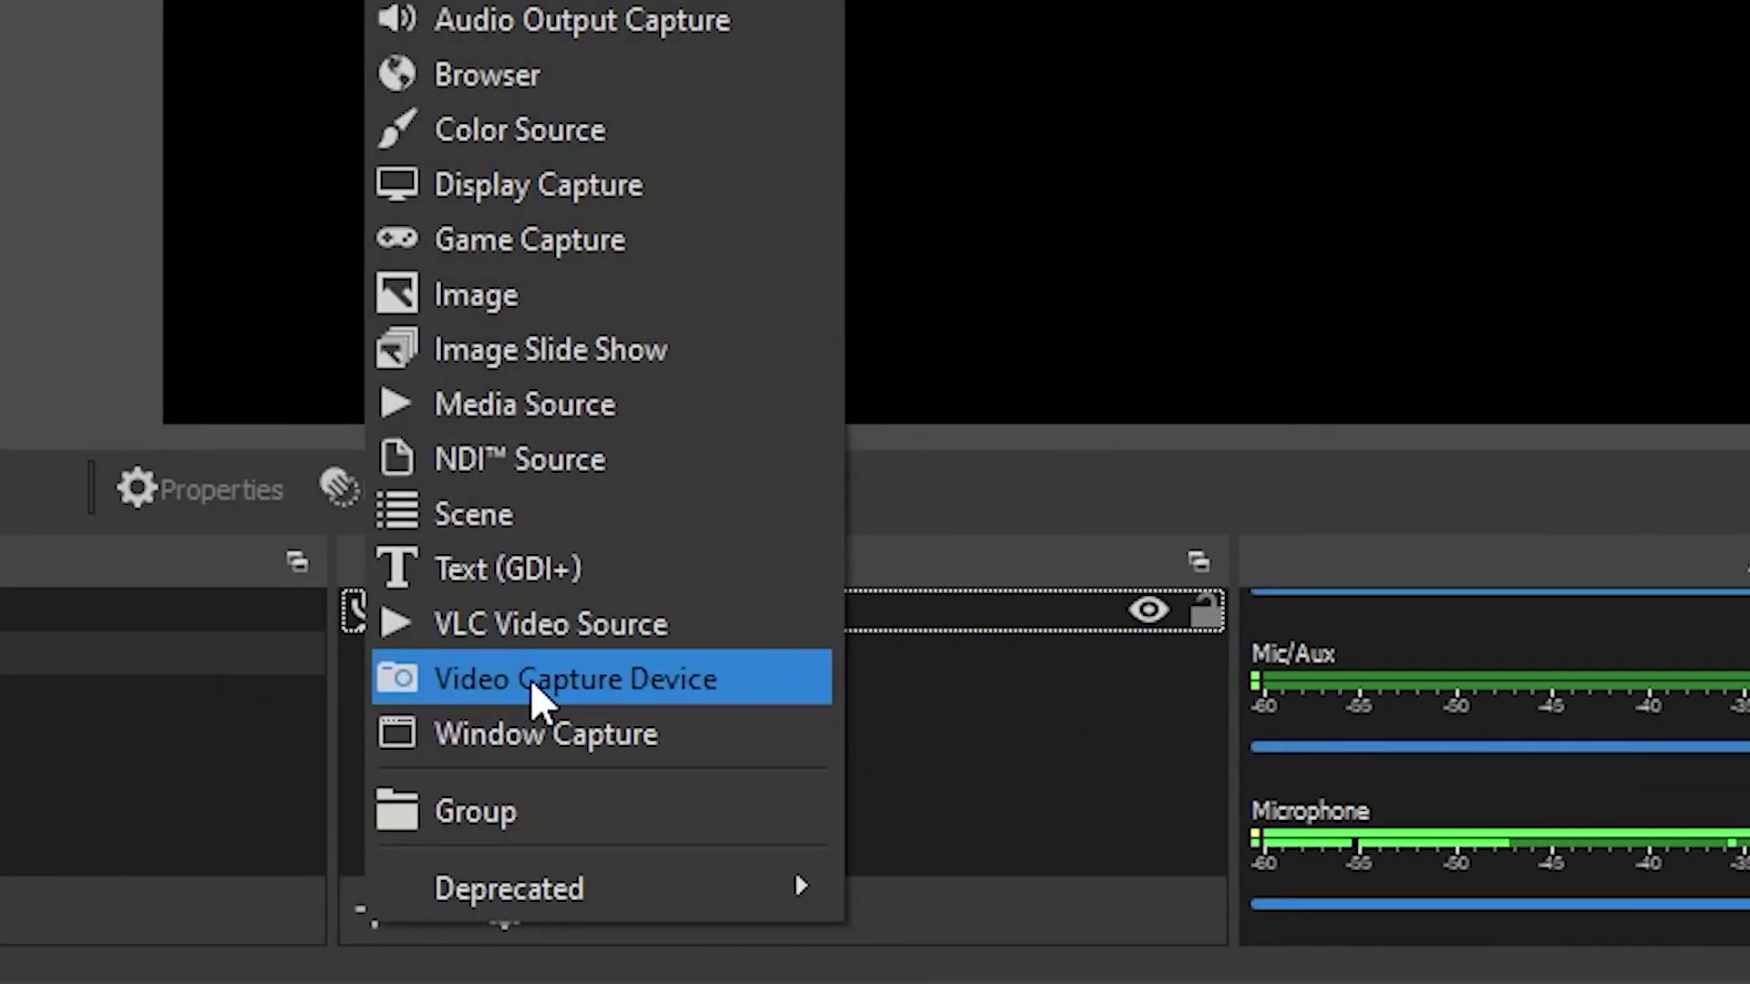
pyautogui.click(531, 680)
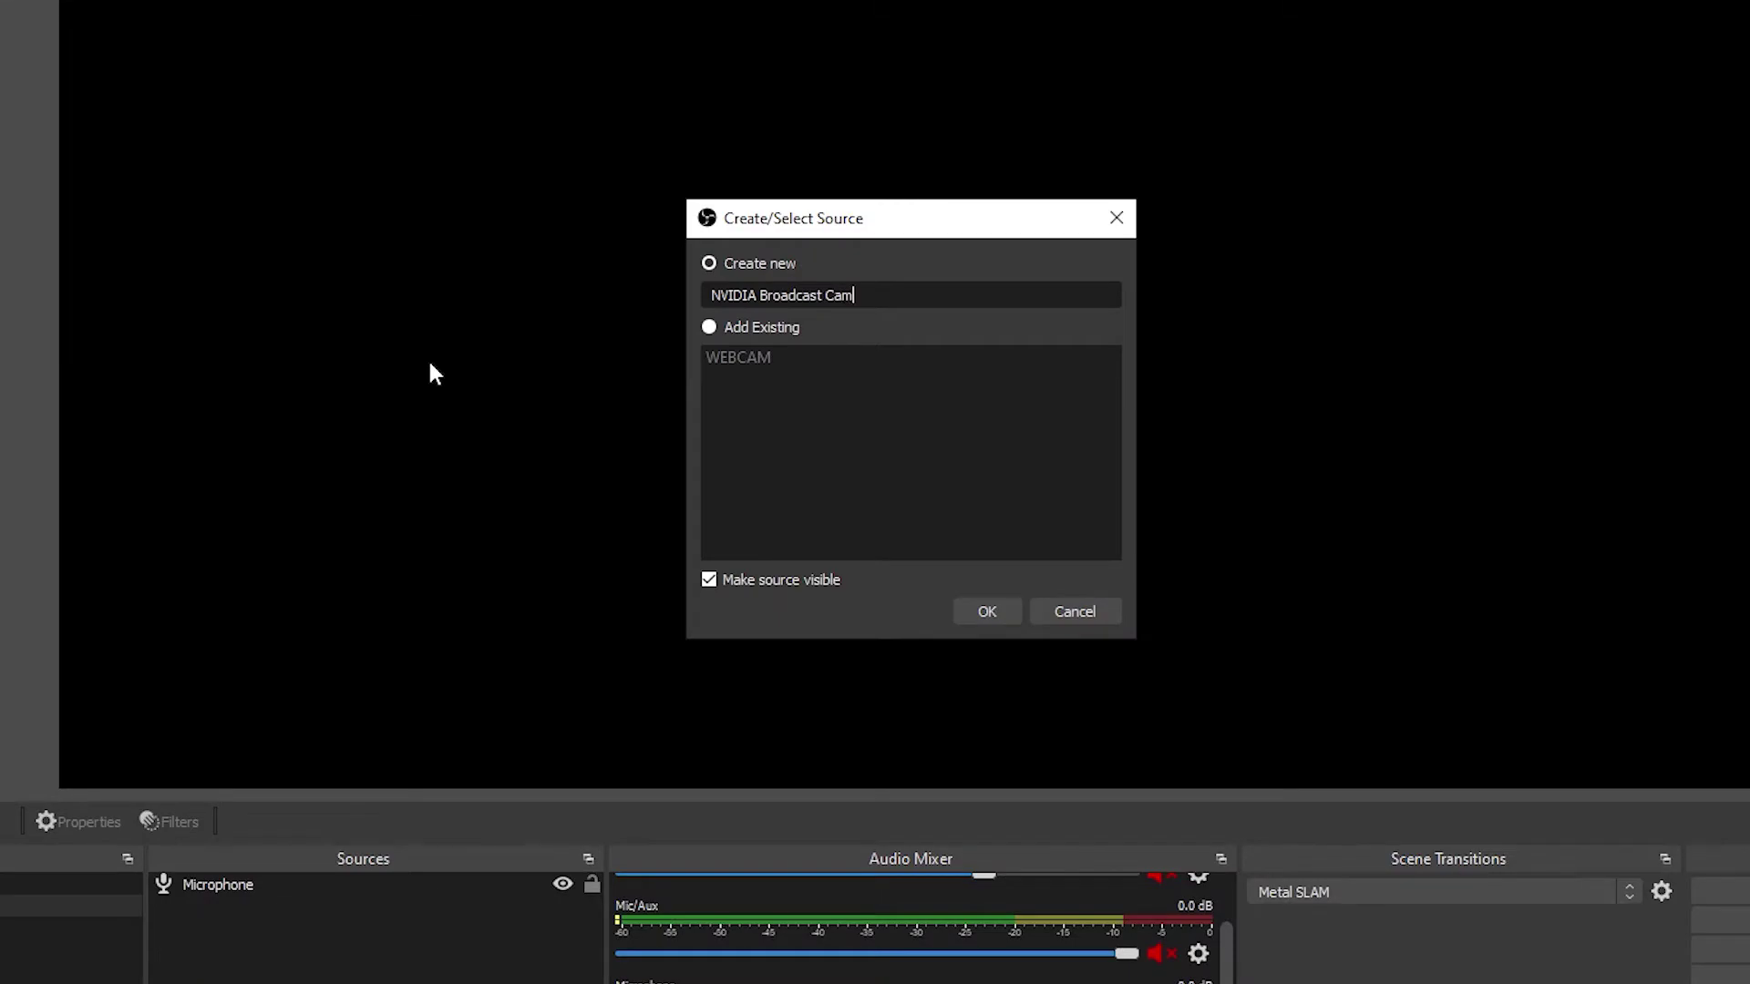
pyautogui.click(987, 612)
pyautogui.click(1397, 451)
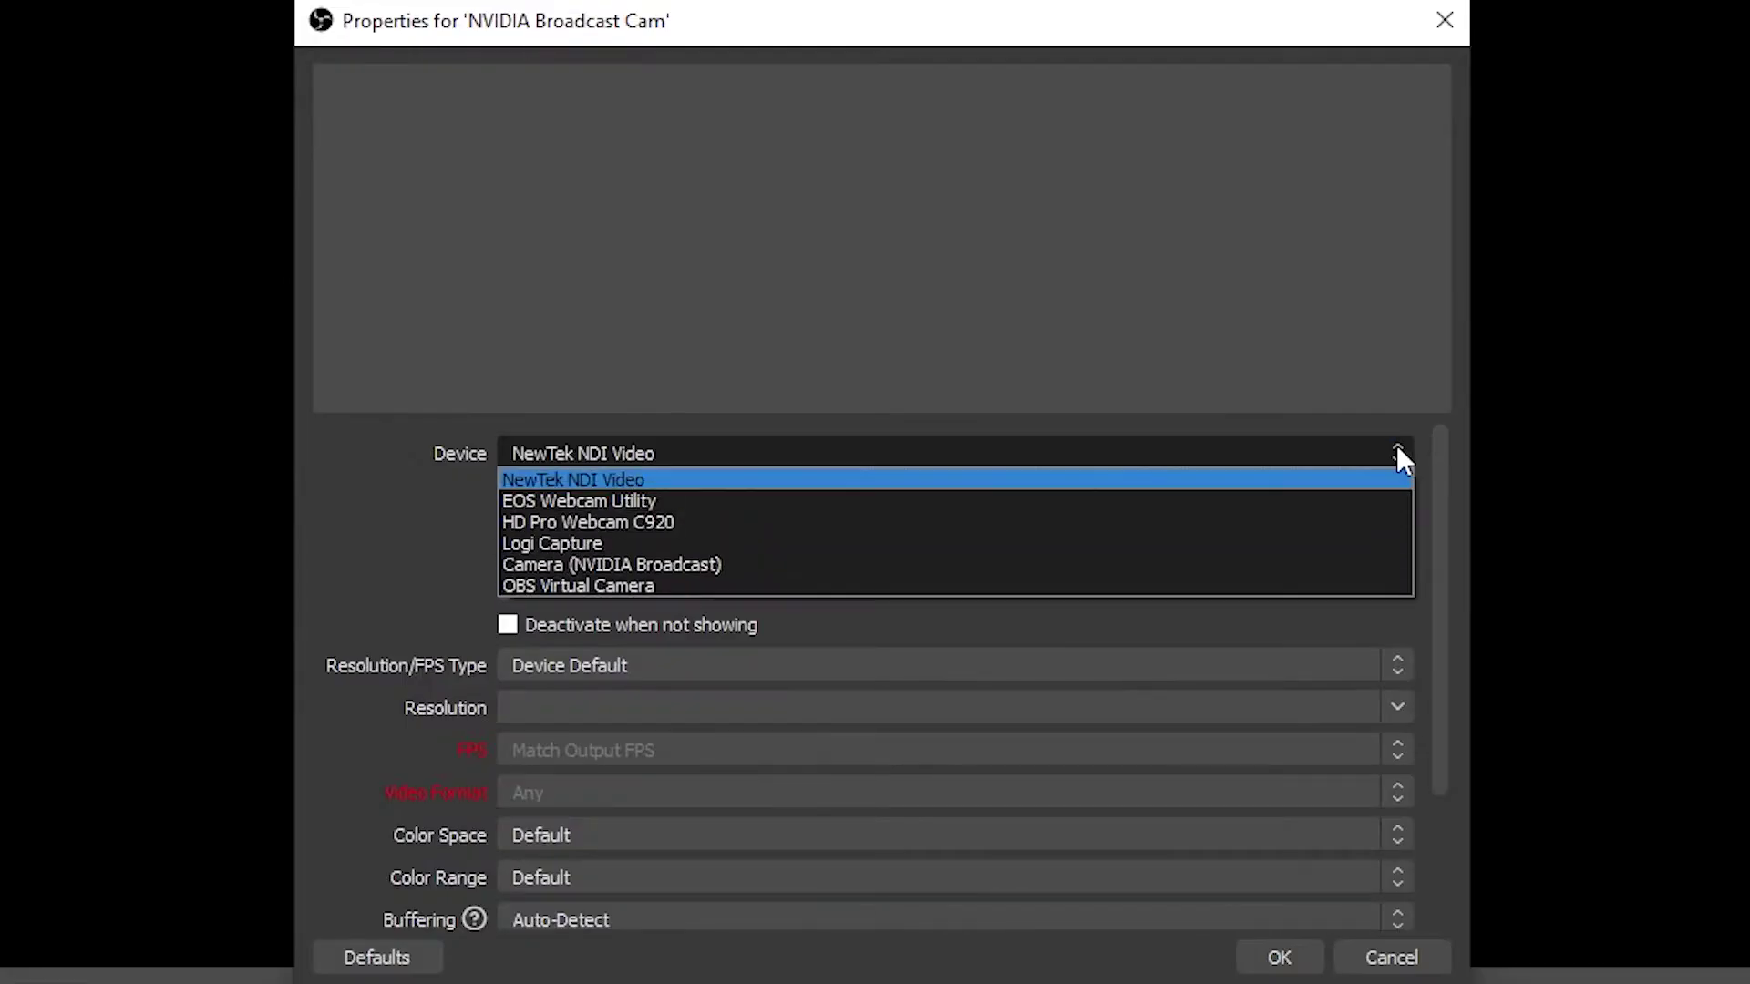
pyautogui.click(542, 564)
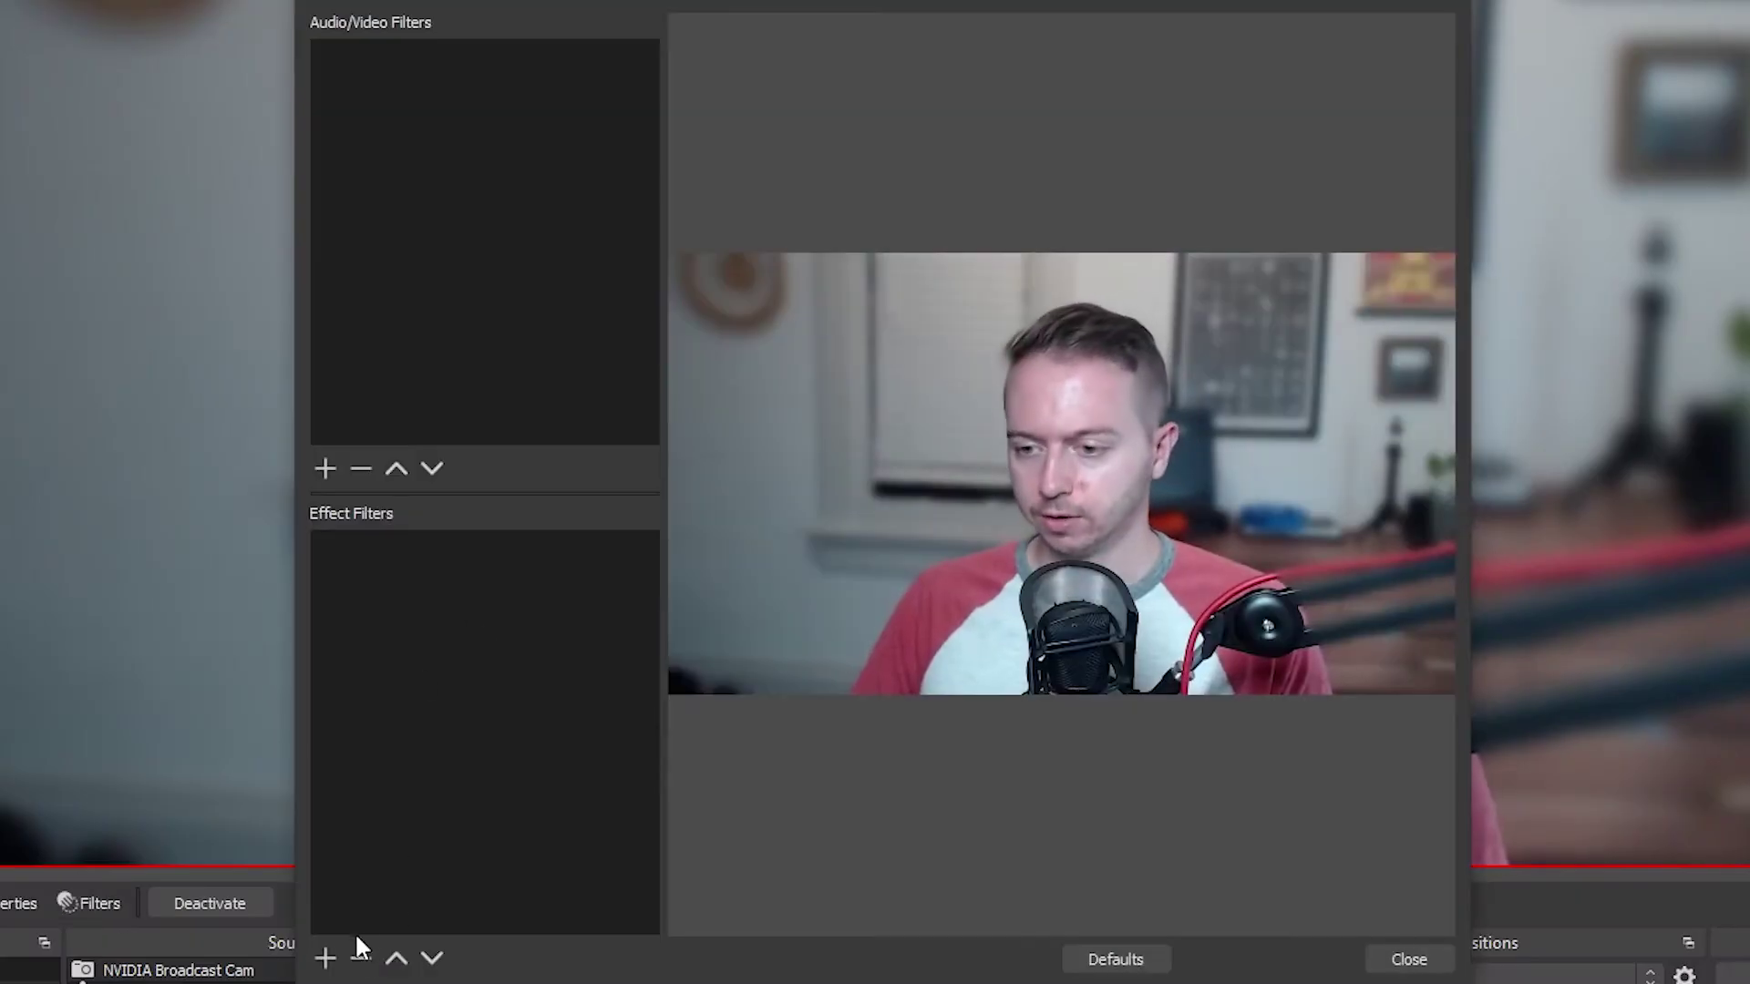
# Add an Apply LUT filter to the camera using GamingCareers_Acevdeo.png.
pyautogui.click(325, 959)
pyautogui.click(392, 576)
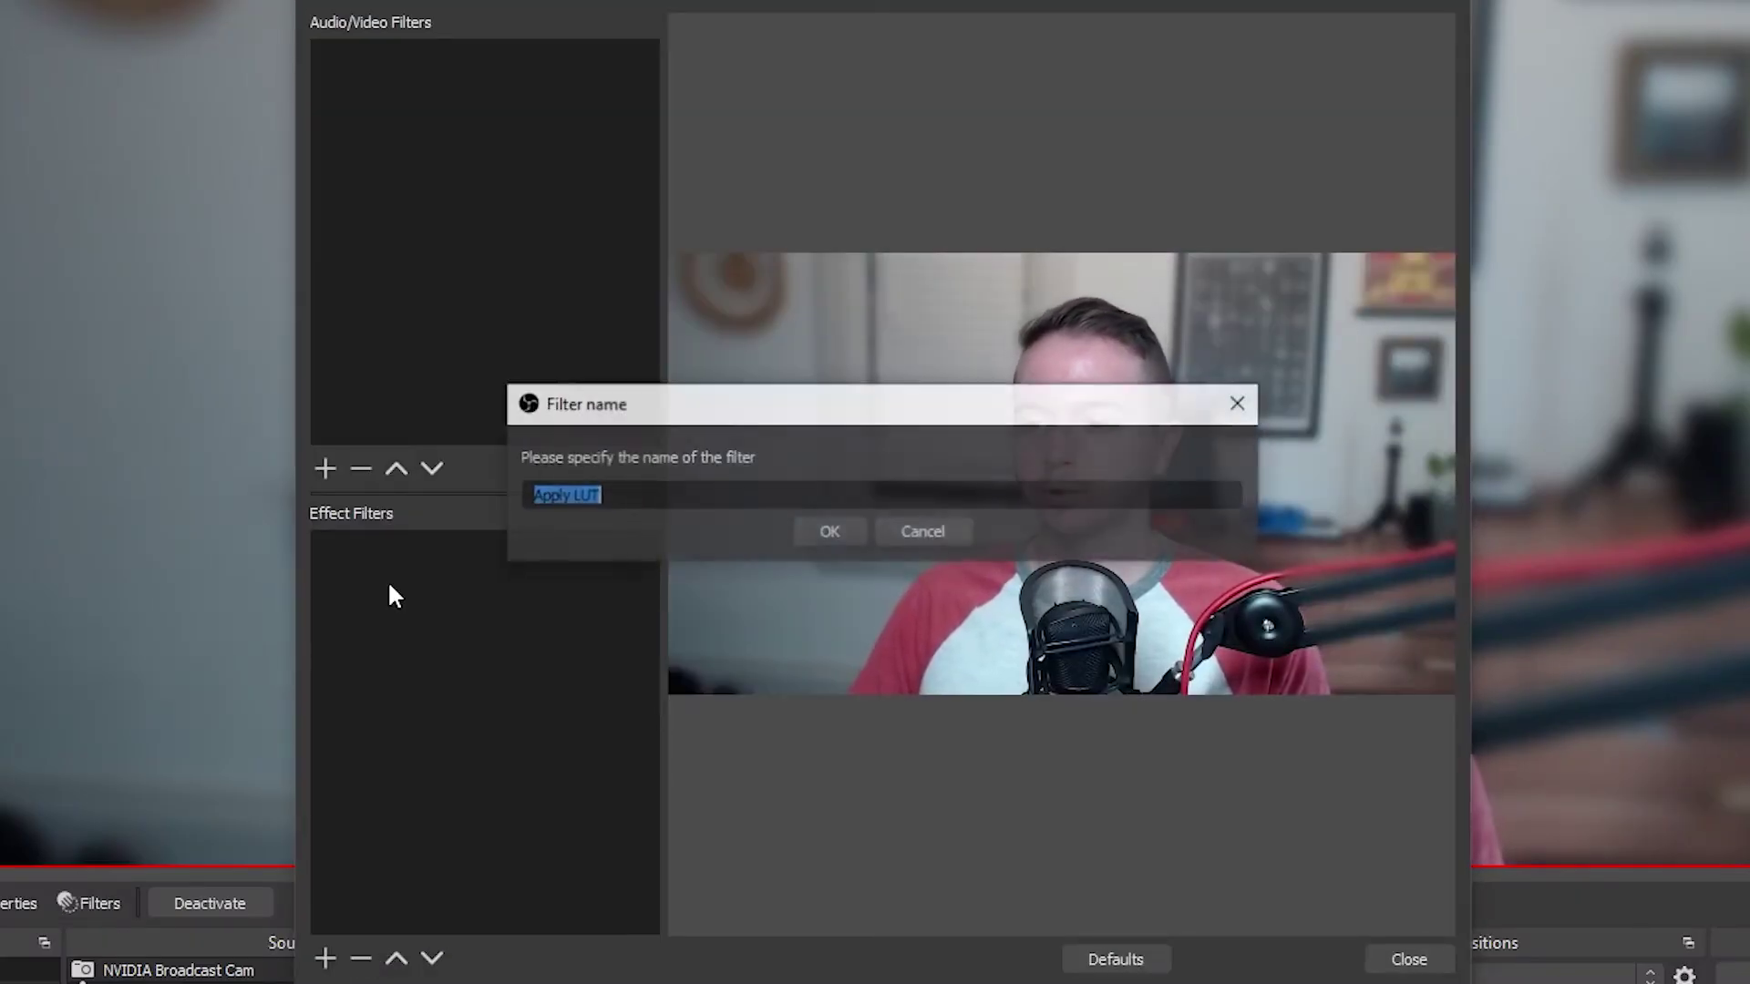
pyautogui.press('Return')
pyautogui.click(1391, 619)
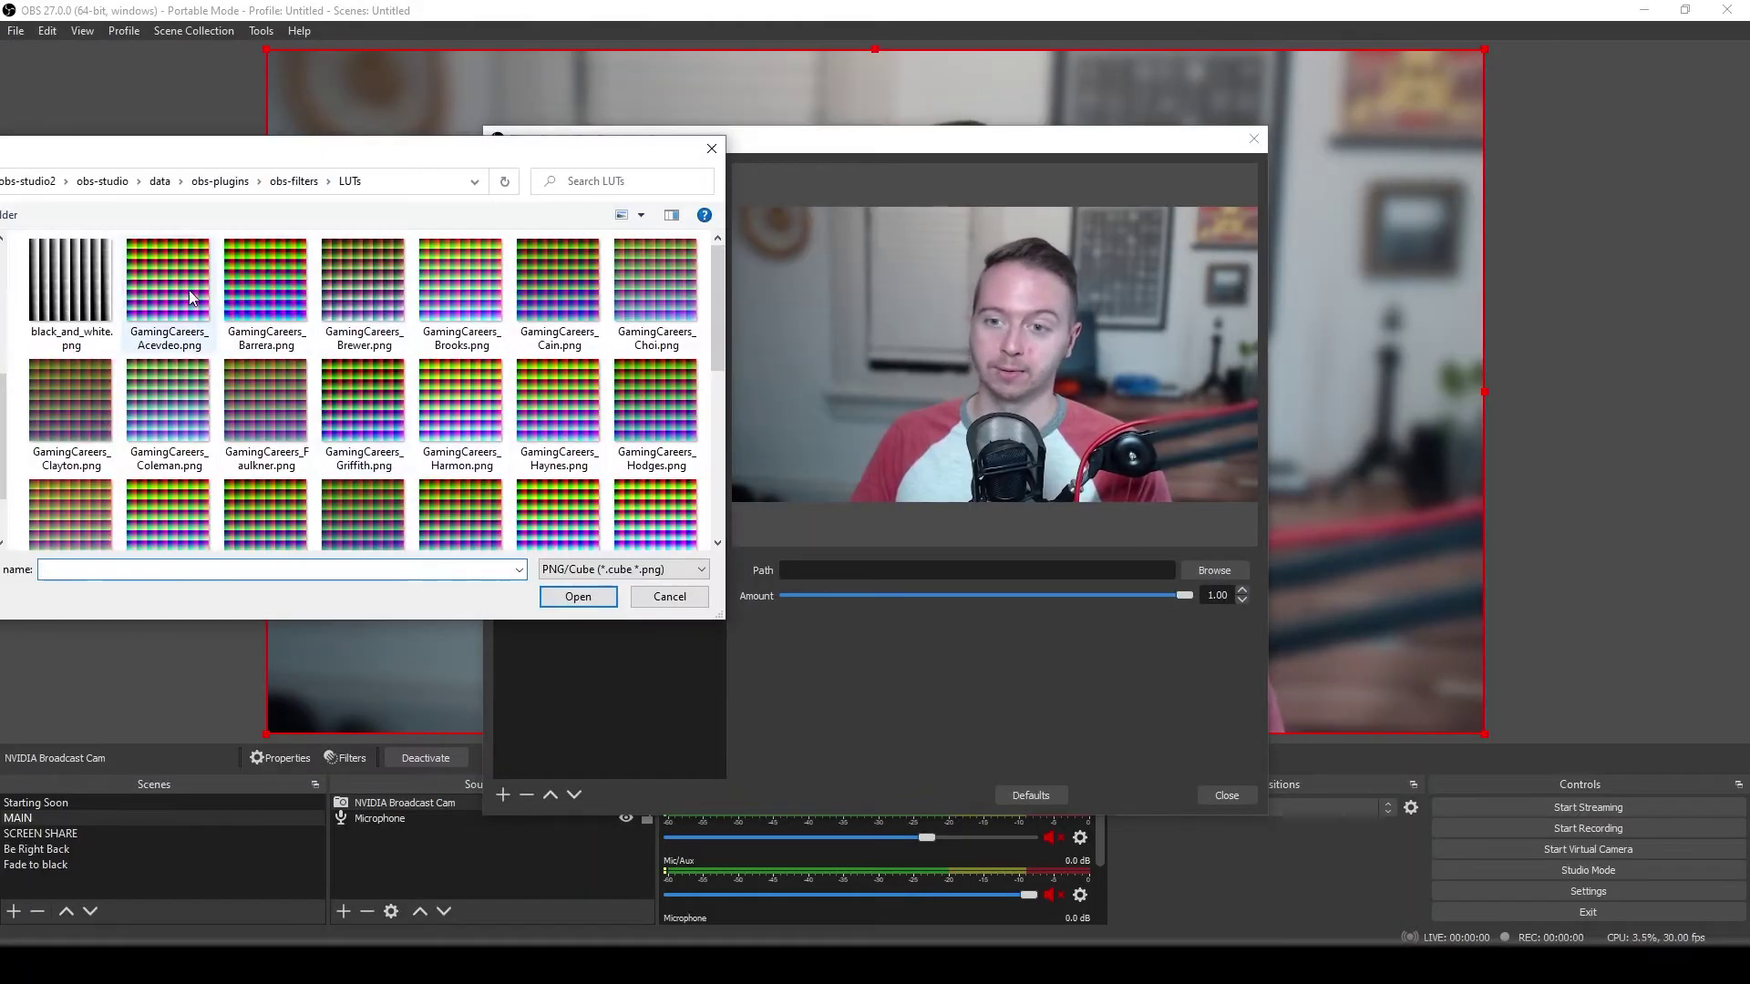
pyautogui.doubleClick(188, 290)
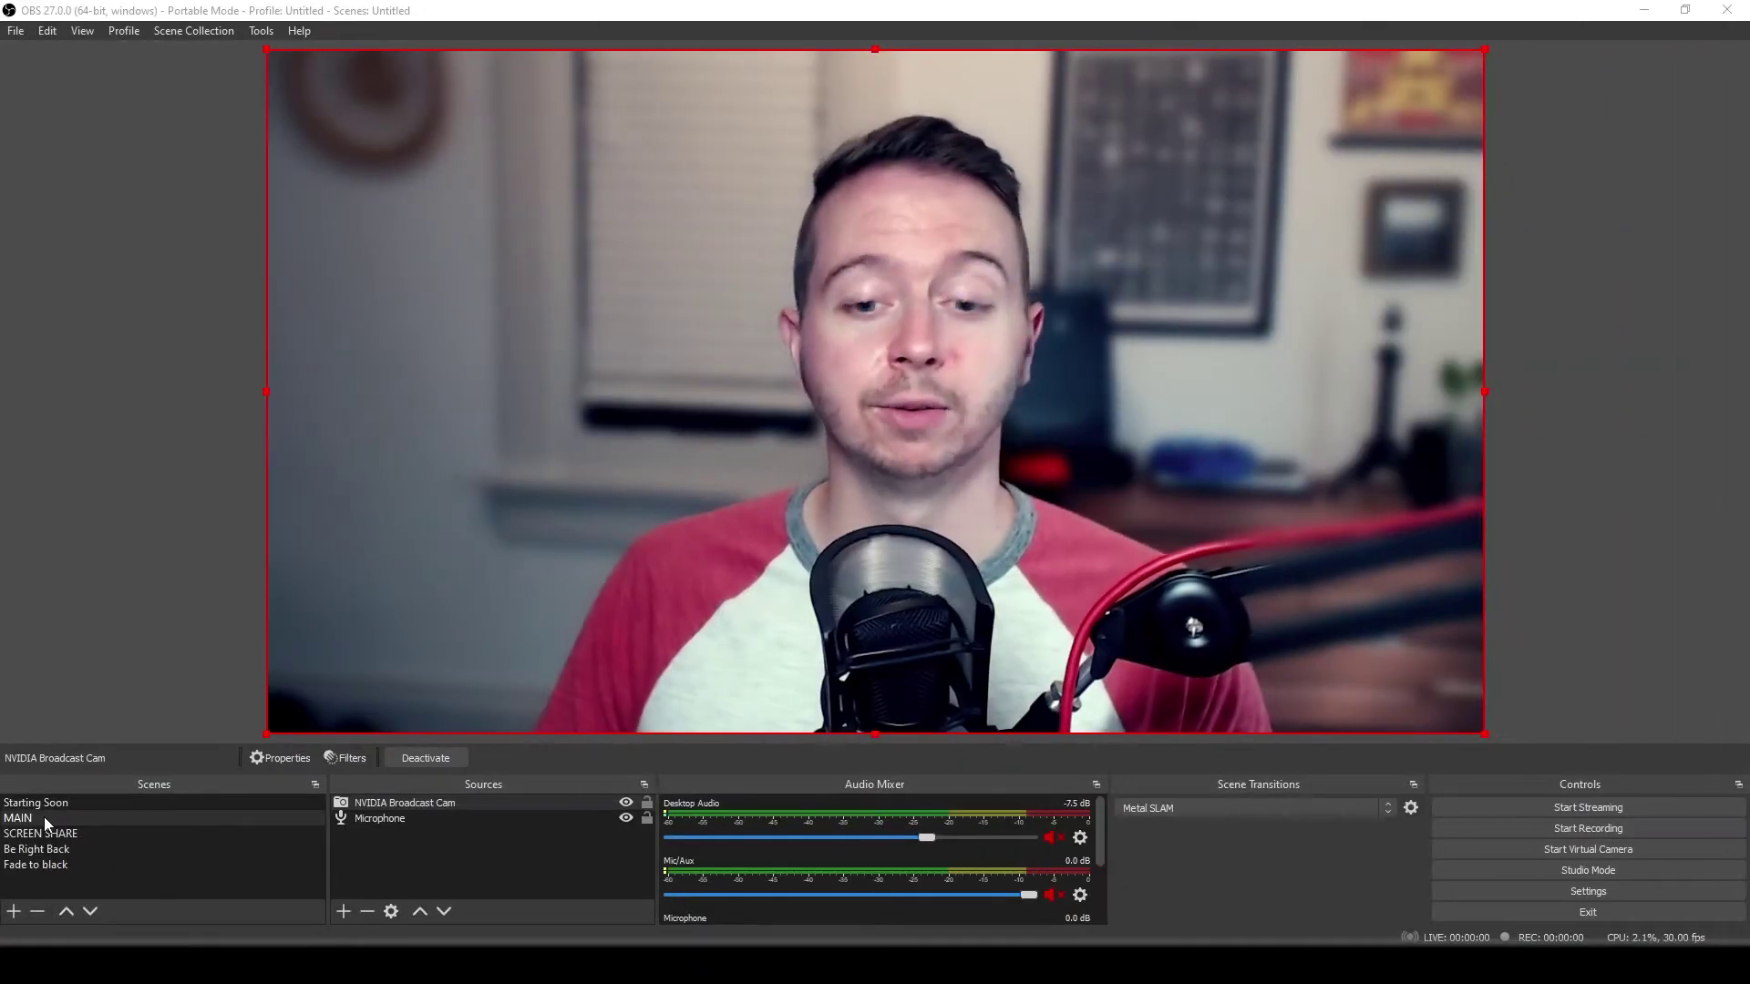
pyautogui.click(47, 820)
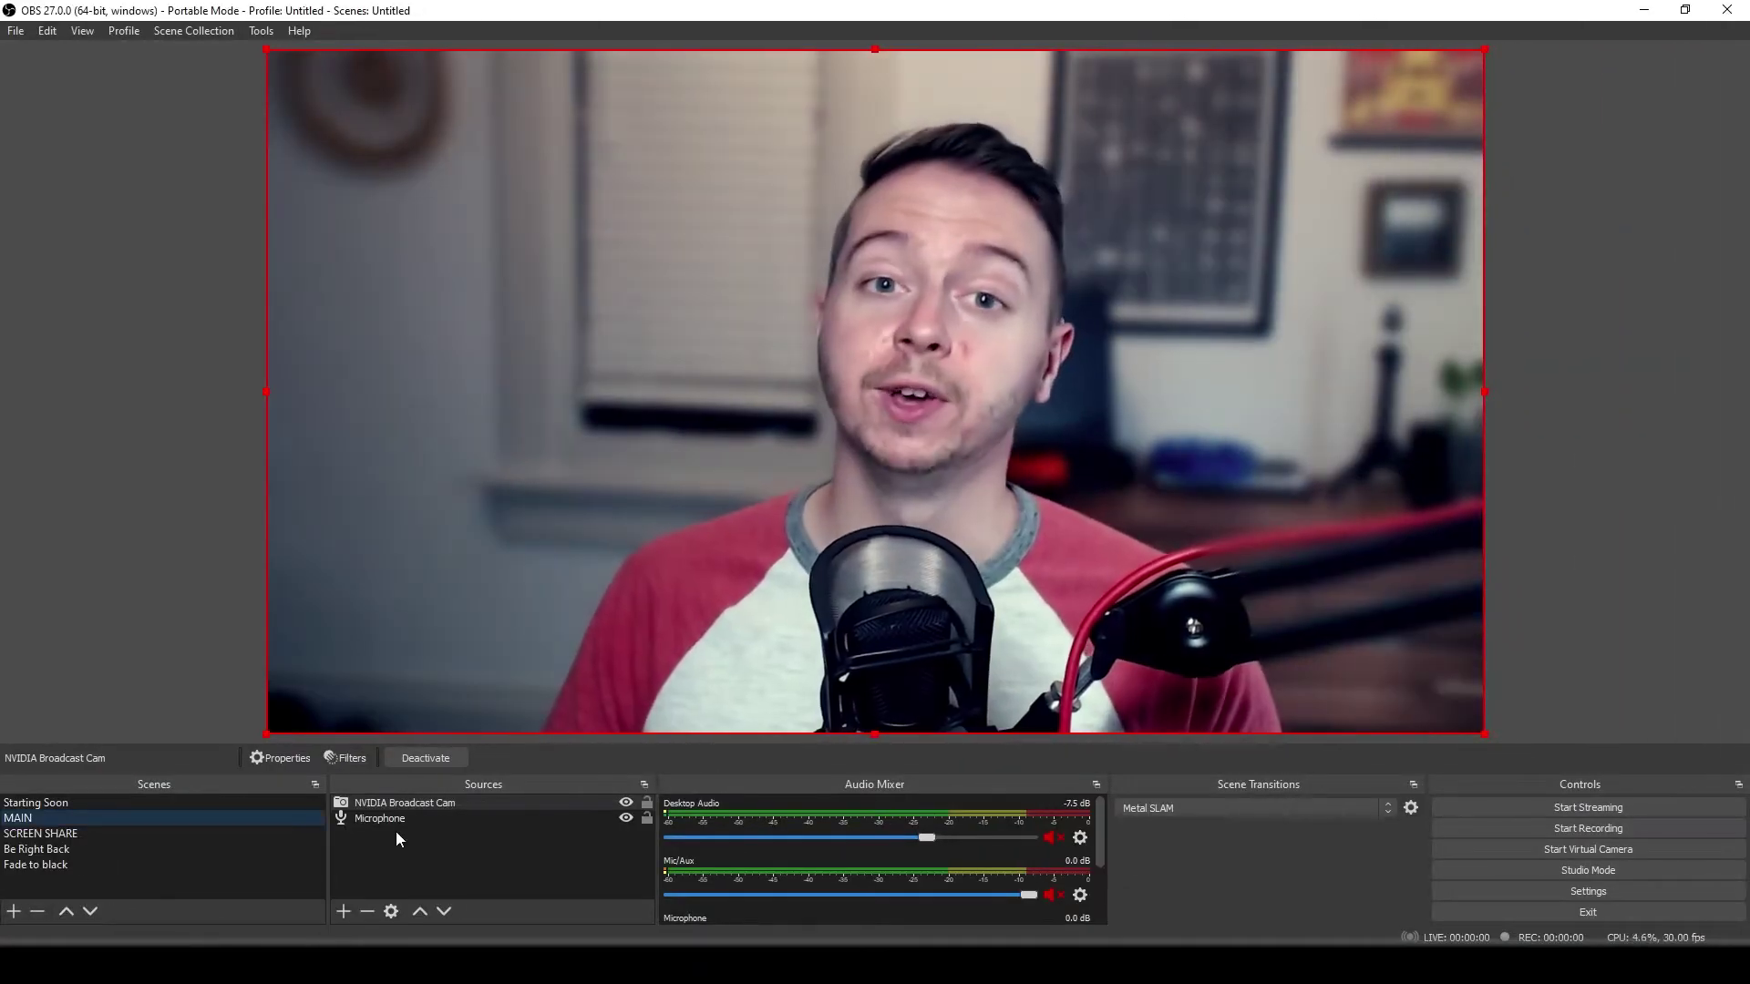
# In SCREEN SHARE, swap WEBCAM for the existing NVIDIA Broadcast Cam, resized into the bottom-right corner.
pyautogui.click(53, 834)
pyautogui.click(355, 818)
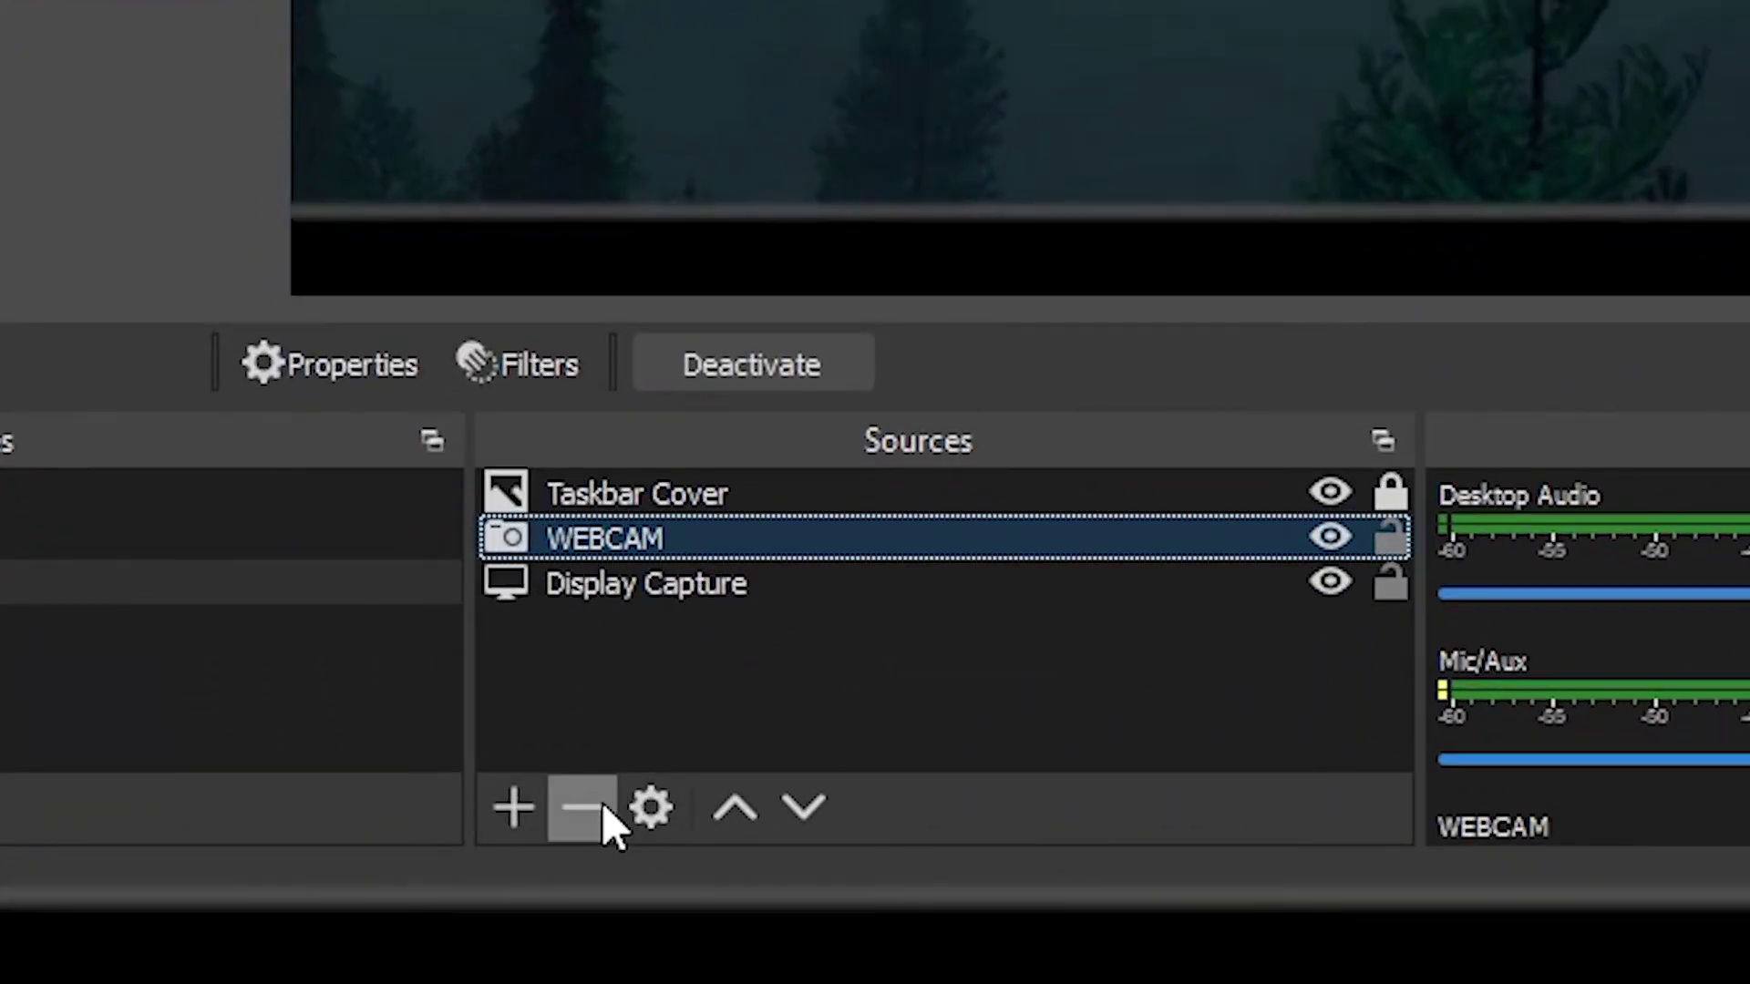
pyautogui.click(601, 801)
pyautogui.click(513, 807)
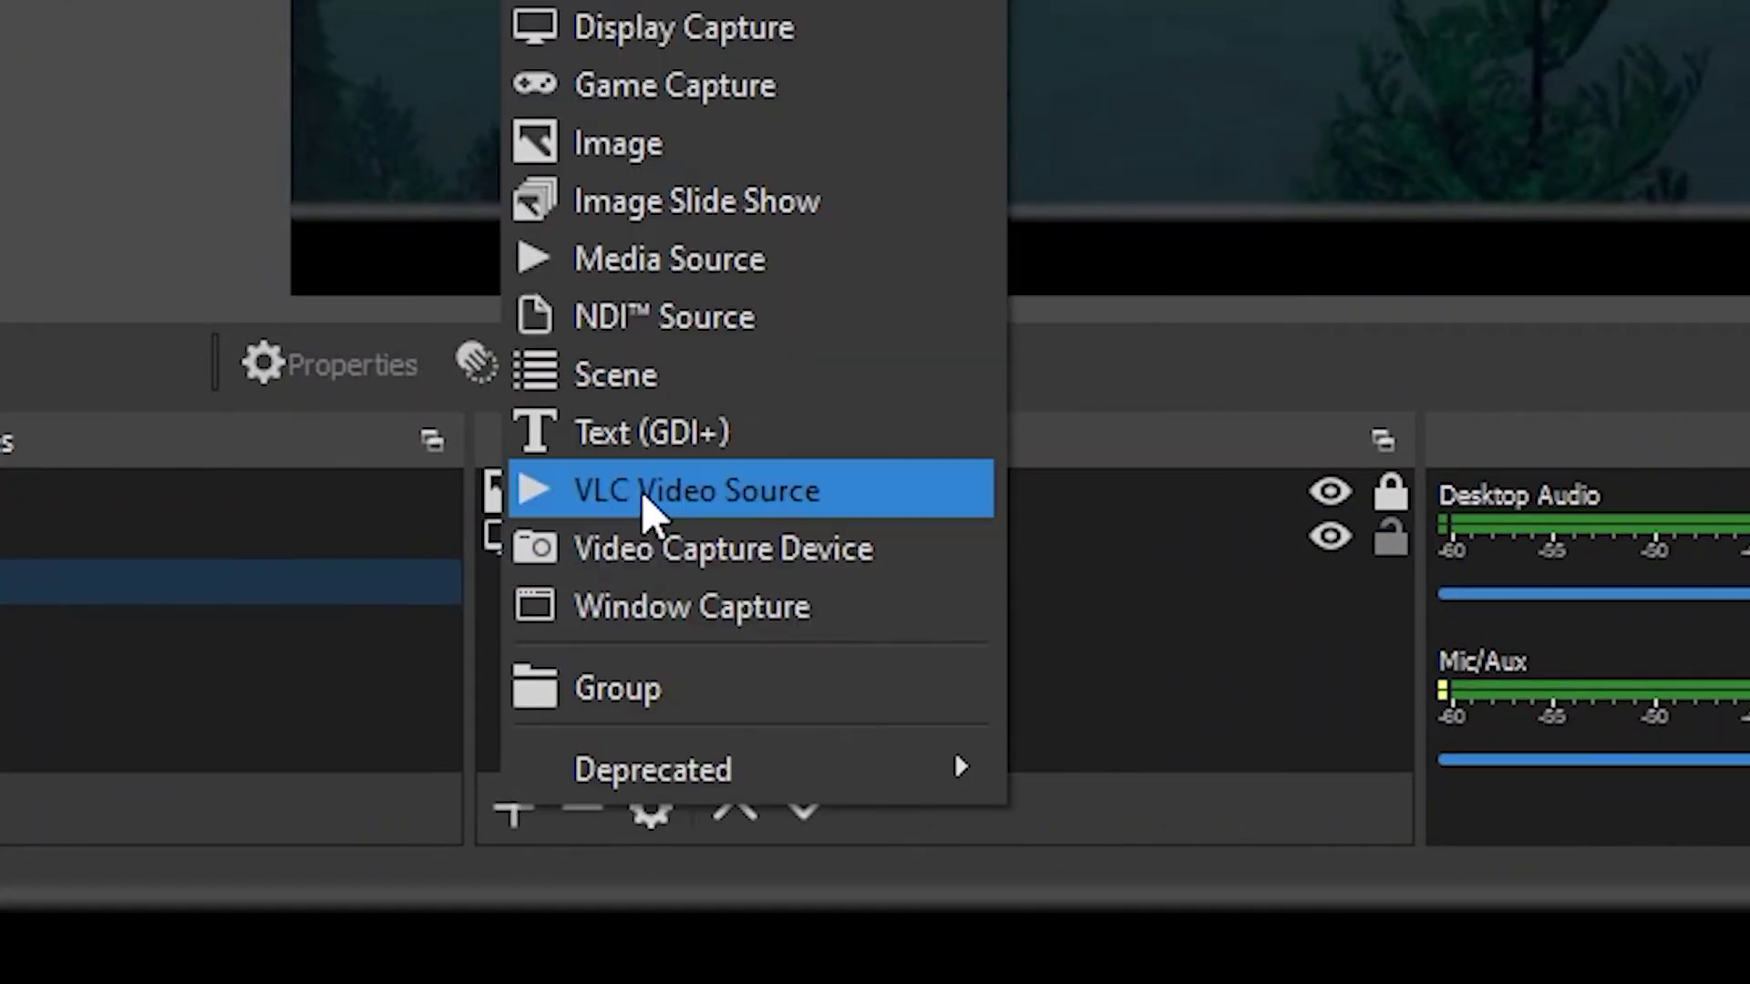
pyautogui.click(671, 553)
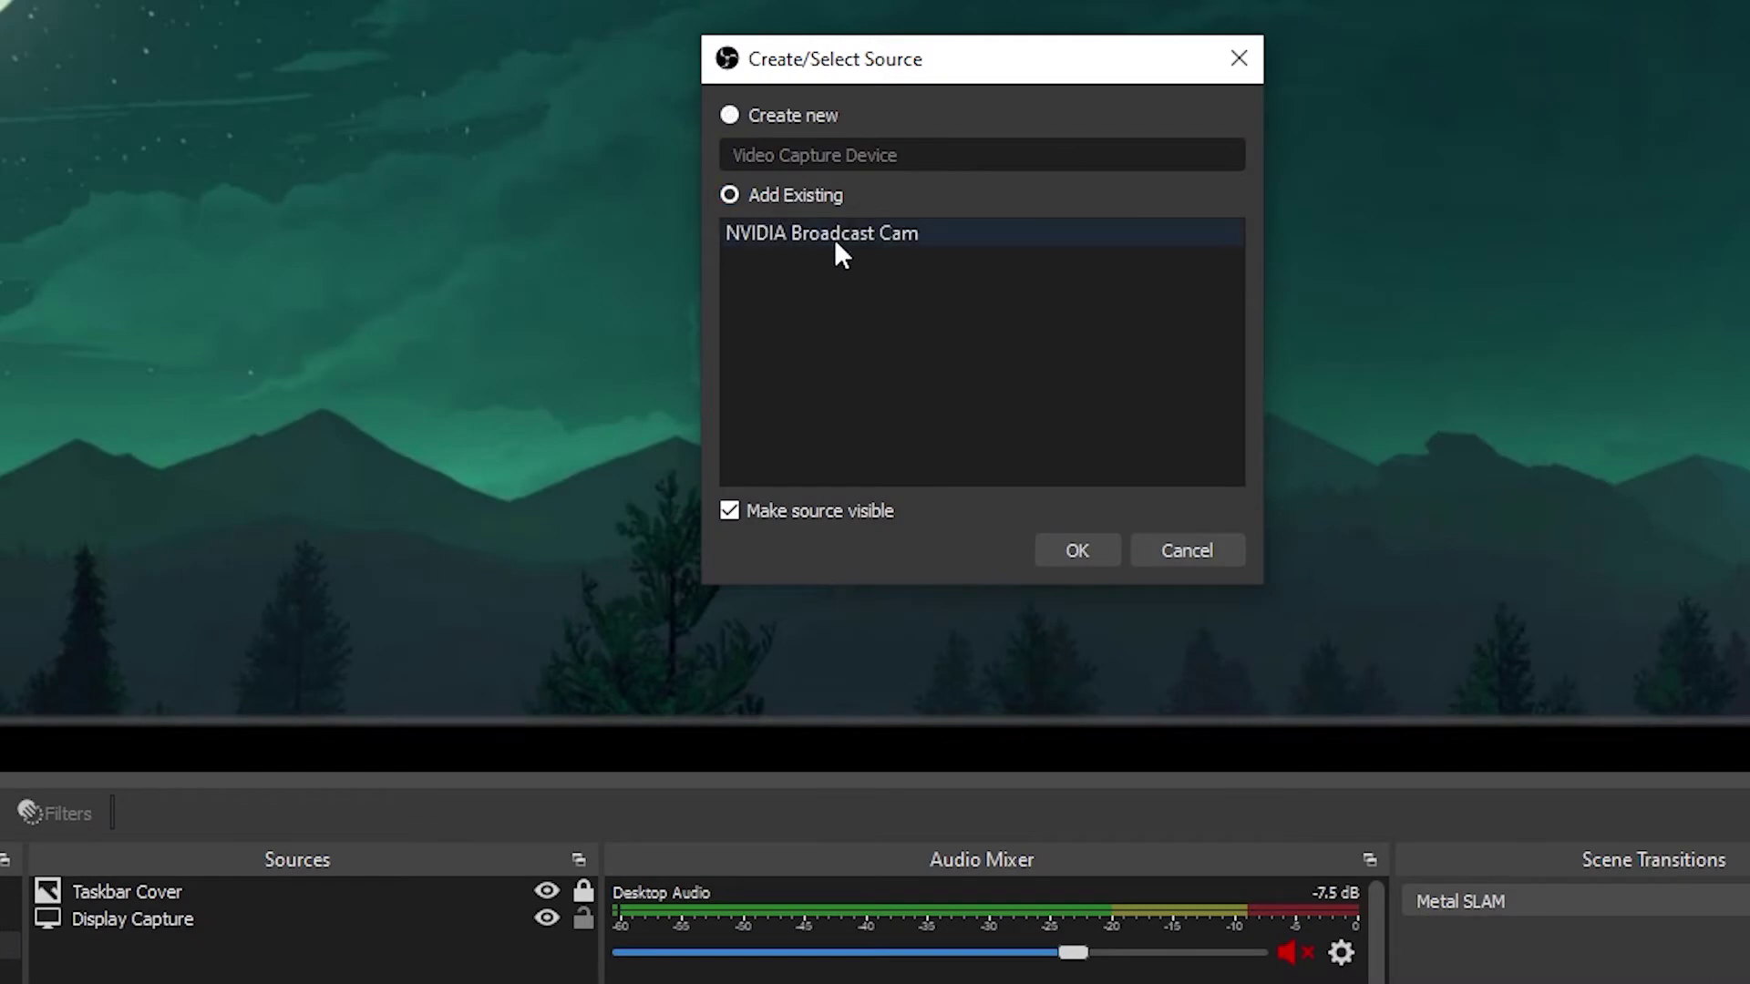
pyautogui.click(800, 233)
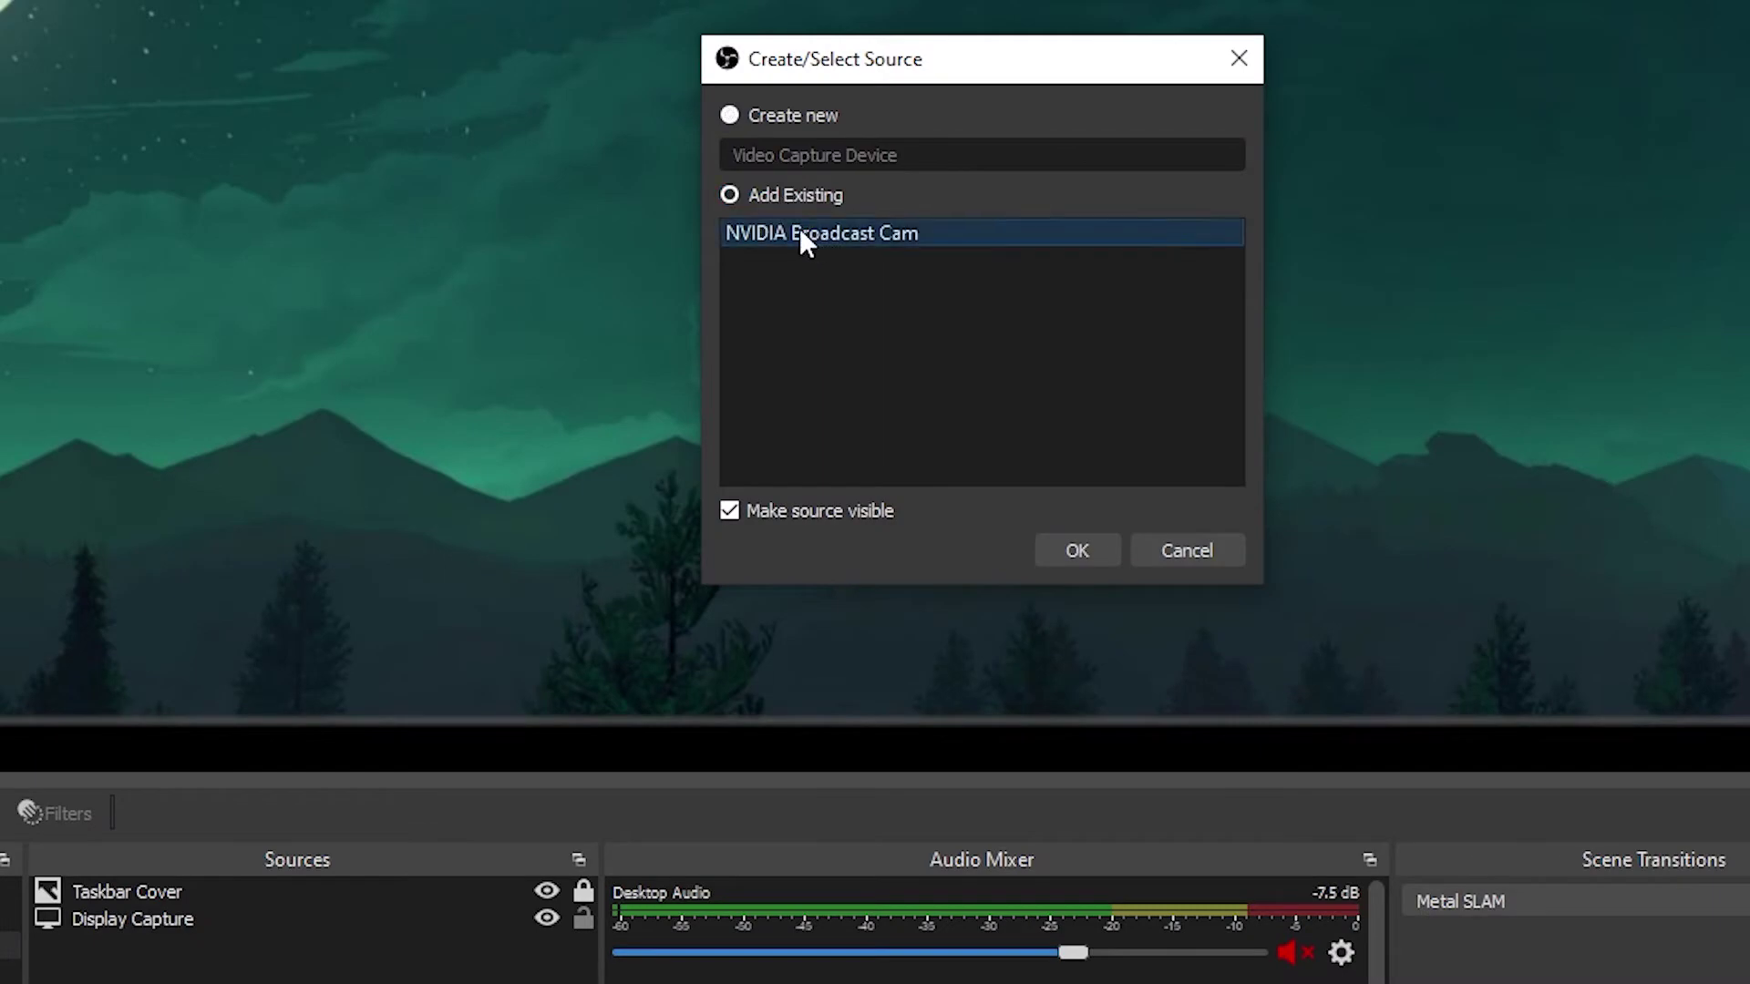
pyautogui.click(1078, 550)
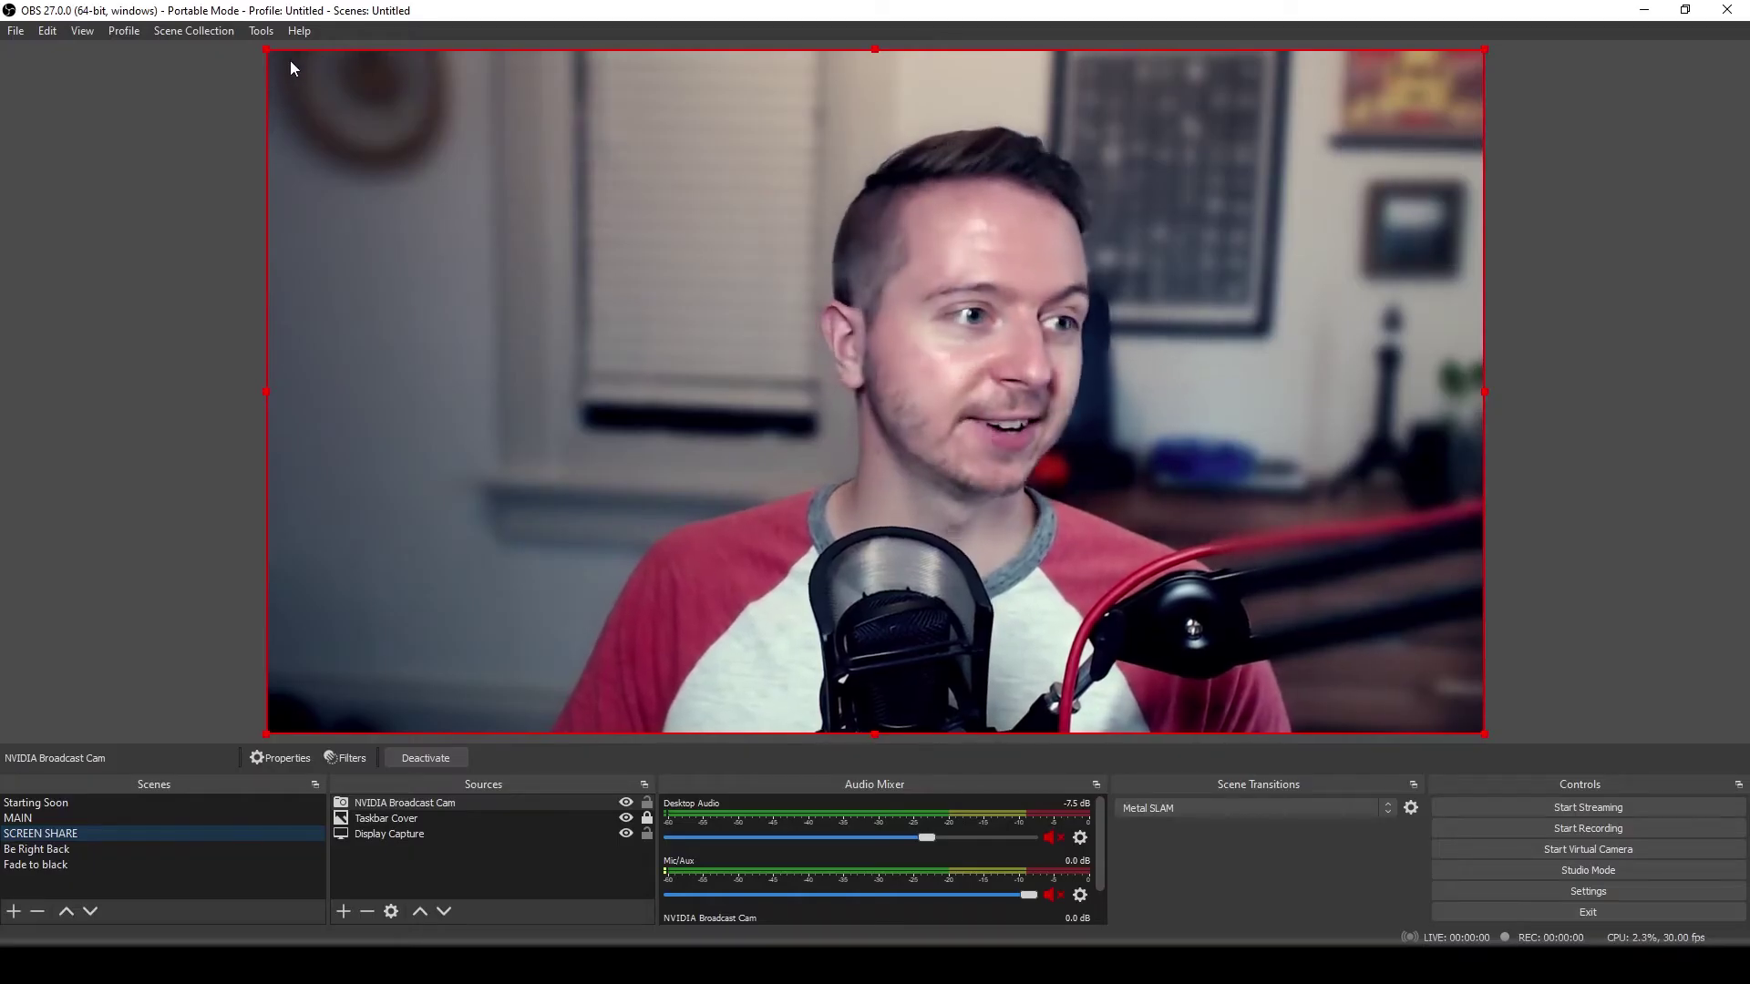
pyautogui.moveTo(286, 64); pyautogui.dragTo(1021, 518)
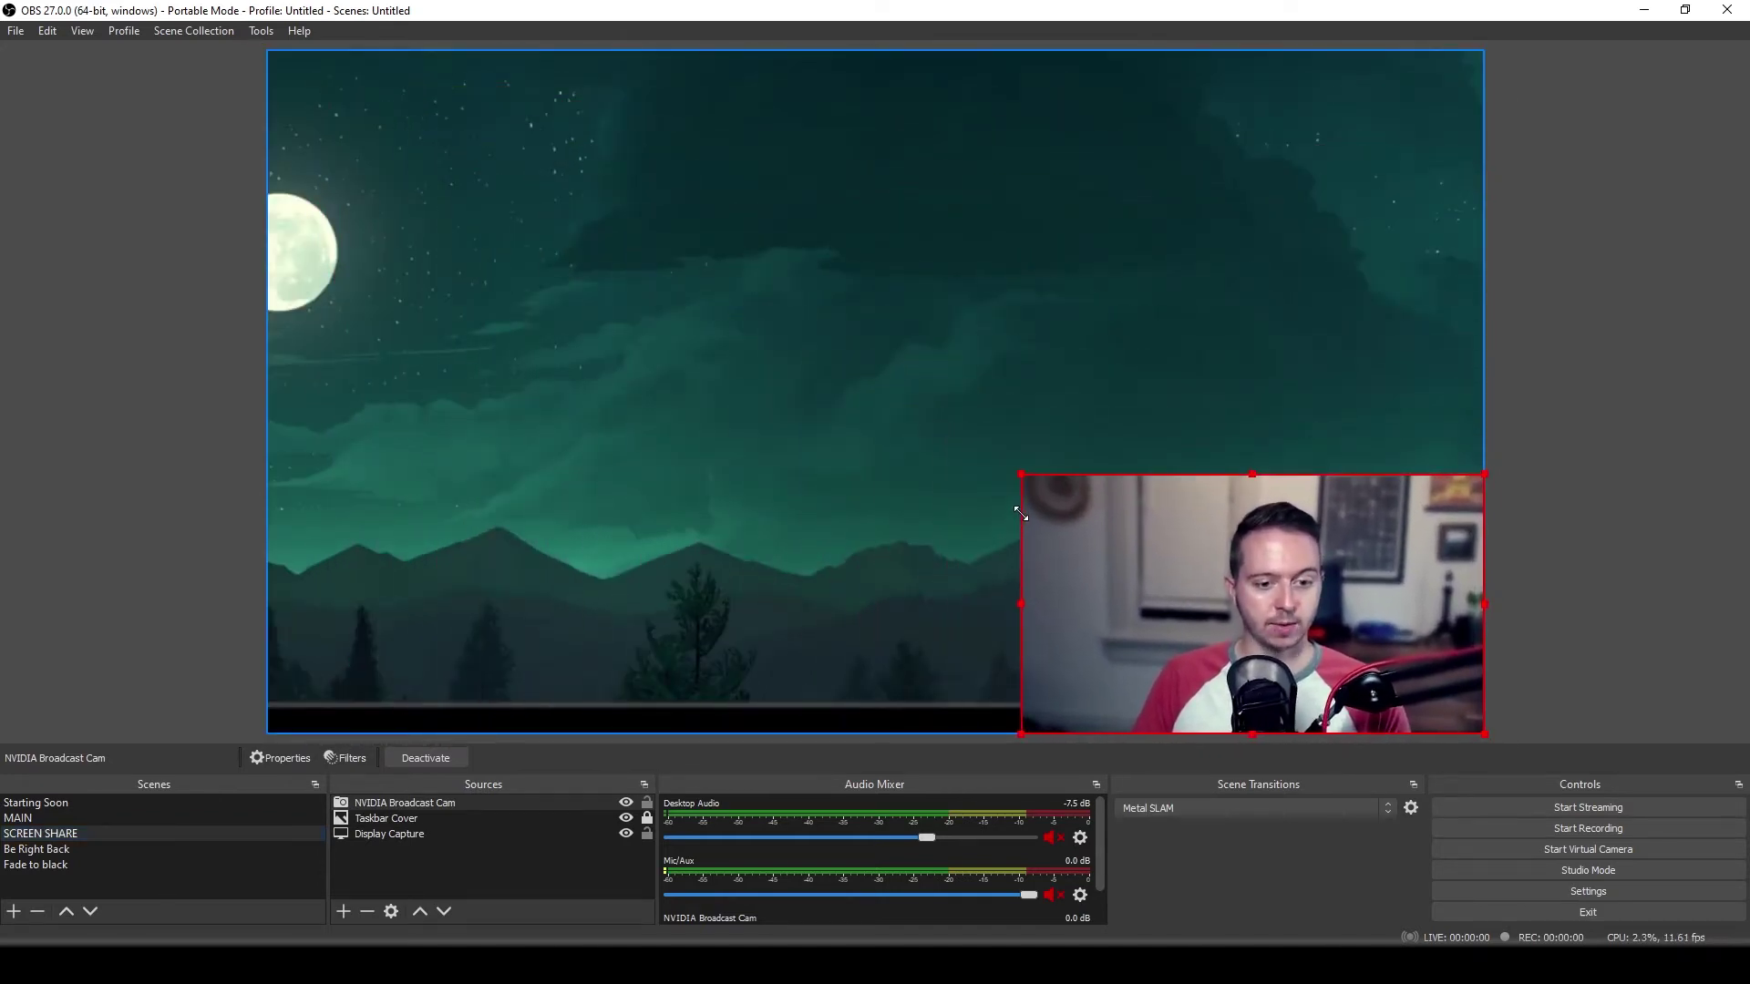
# Deselect the camera source and centre the cut-out webcam over the night-sky backdrop.
pyautogui.click(1679, 625)
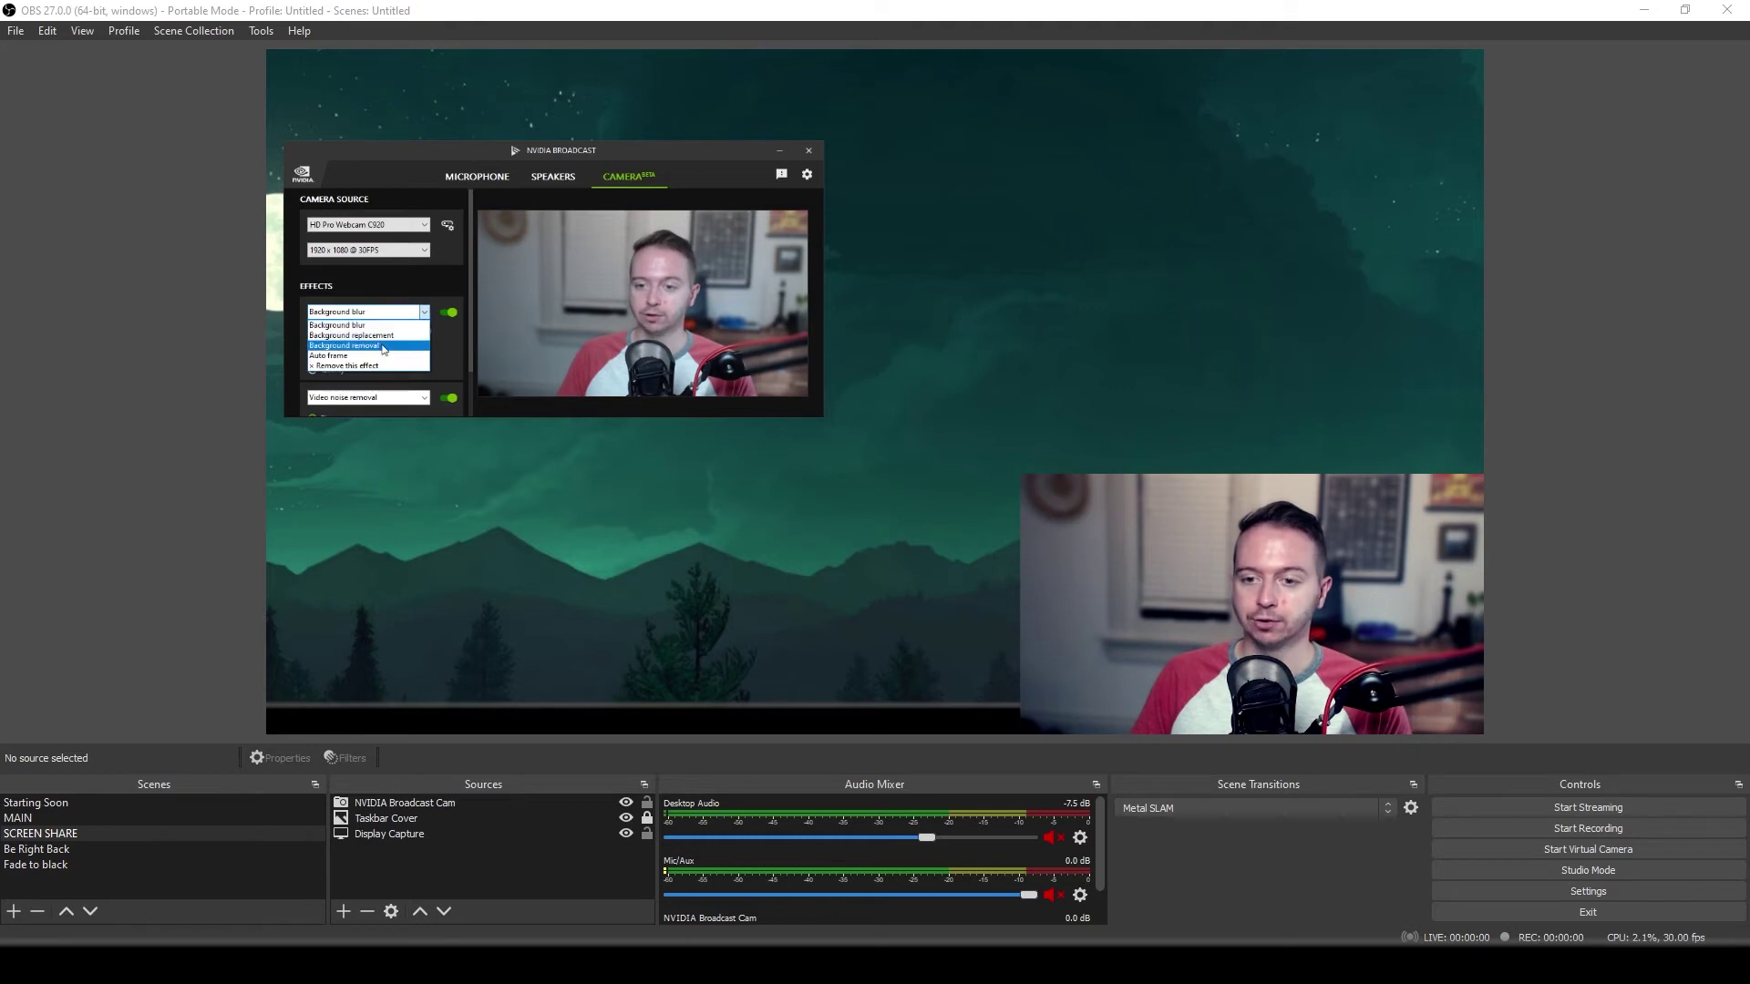
pyautogui.click(1277, 665)
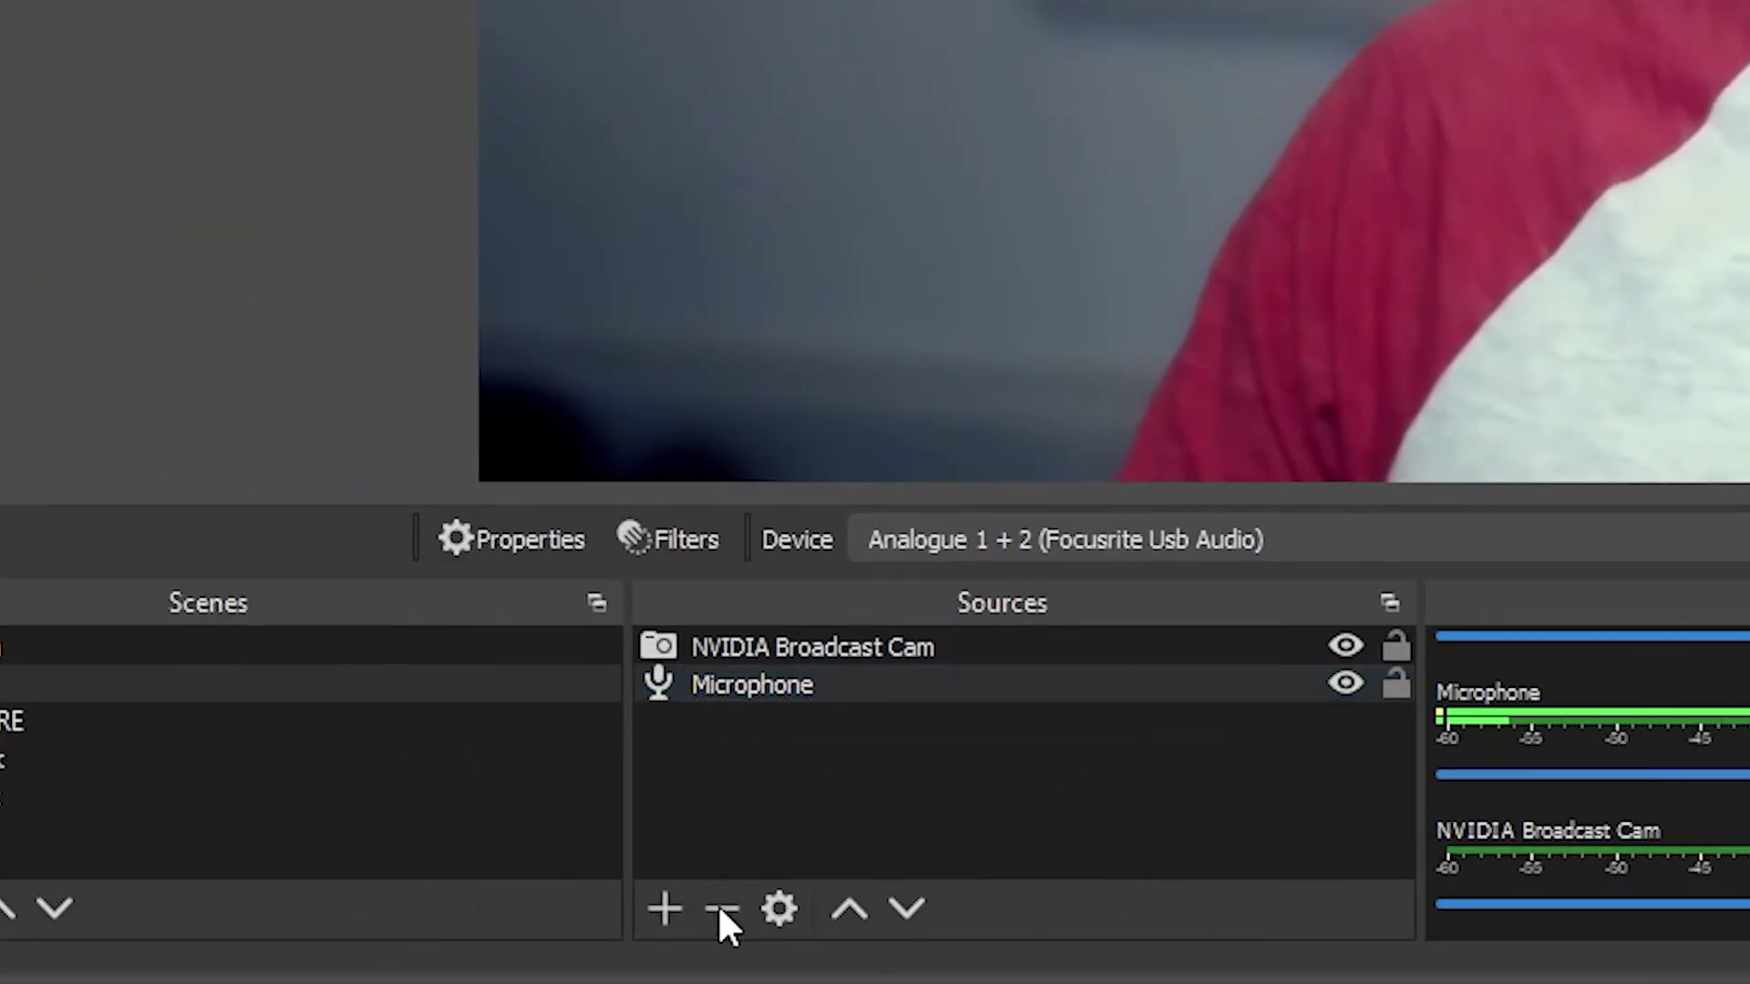
# Swap MAIN's Microphone source for an 'NVIDIA Broadcast Mic' capture using Microphone (NVIDIA Broadcast).
pyautogui.press('Return')
pyautogui.click(664, 908)
pyautogui.click(850, 64)
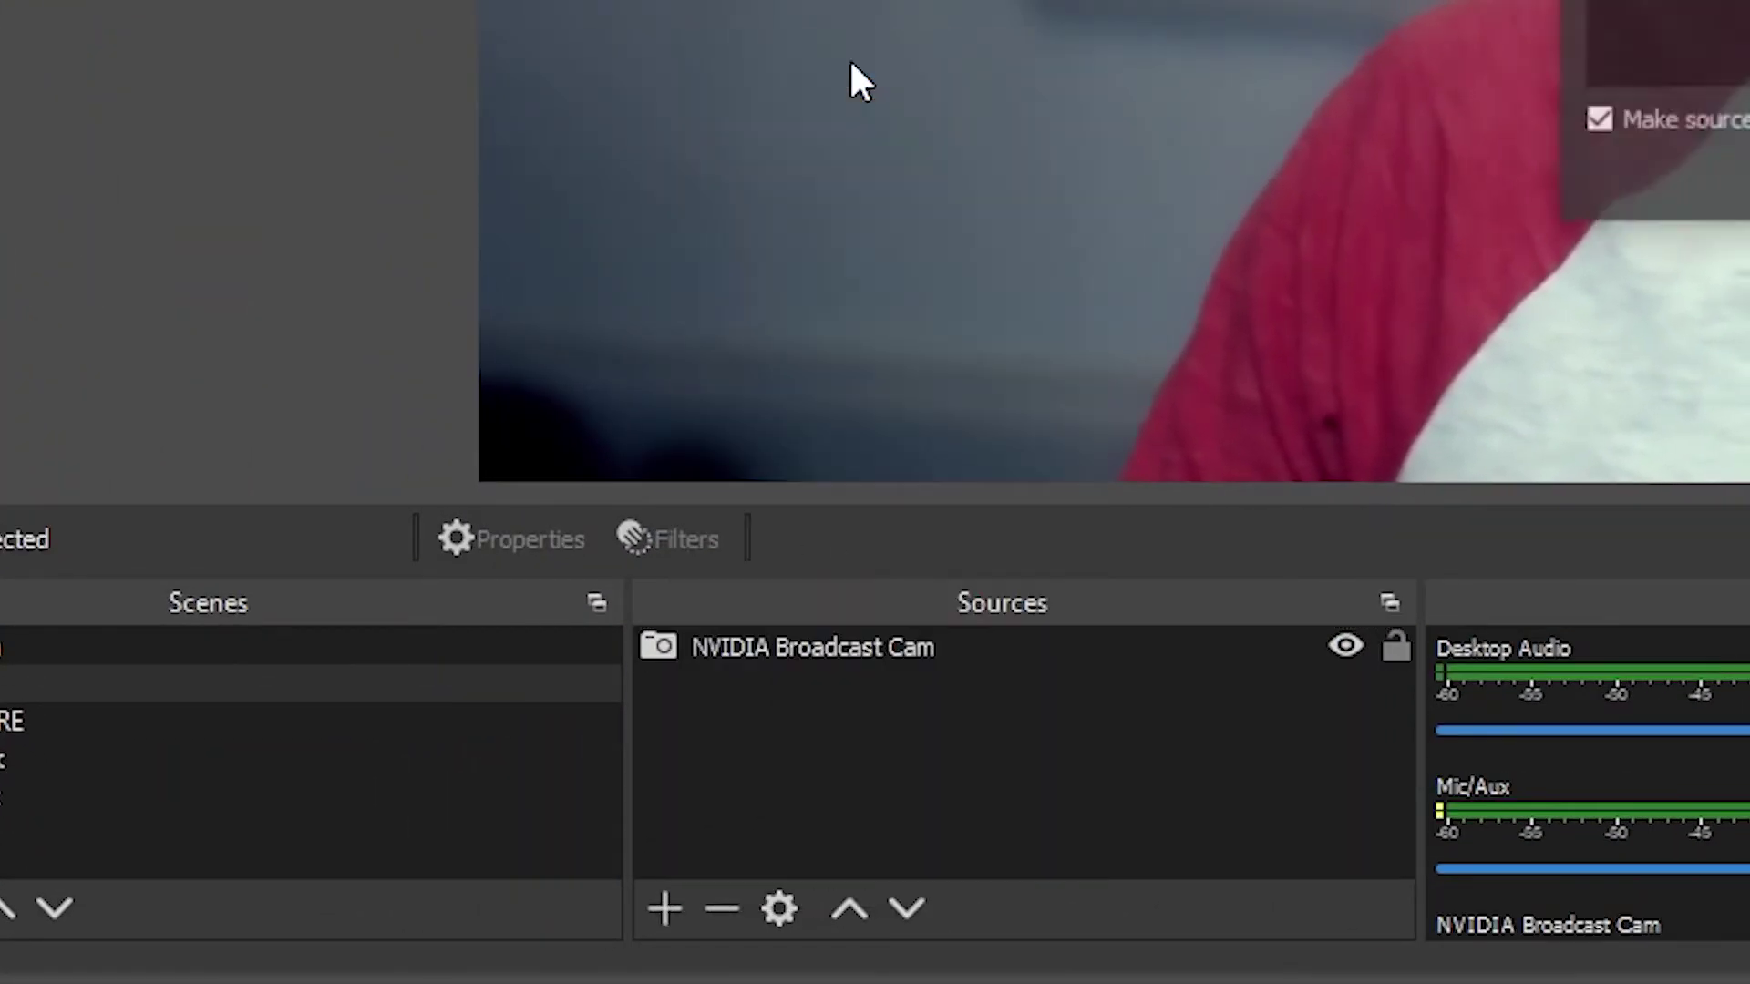
pyautogui.click(928, 606)
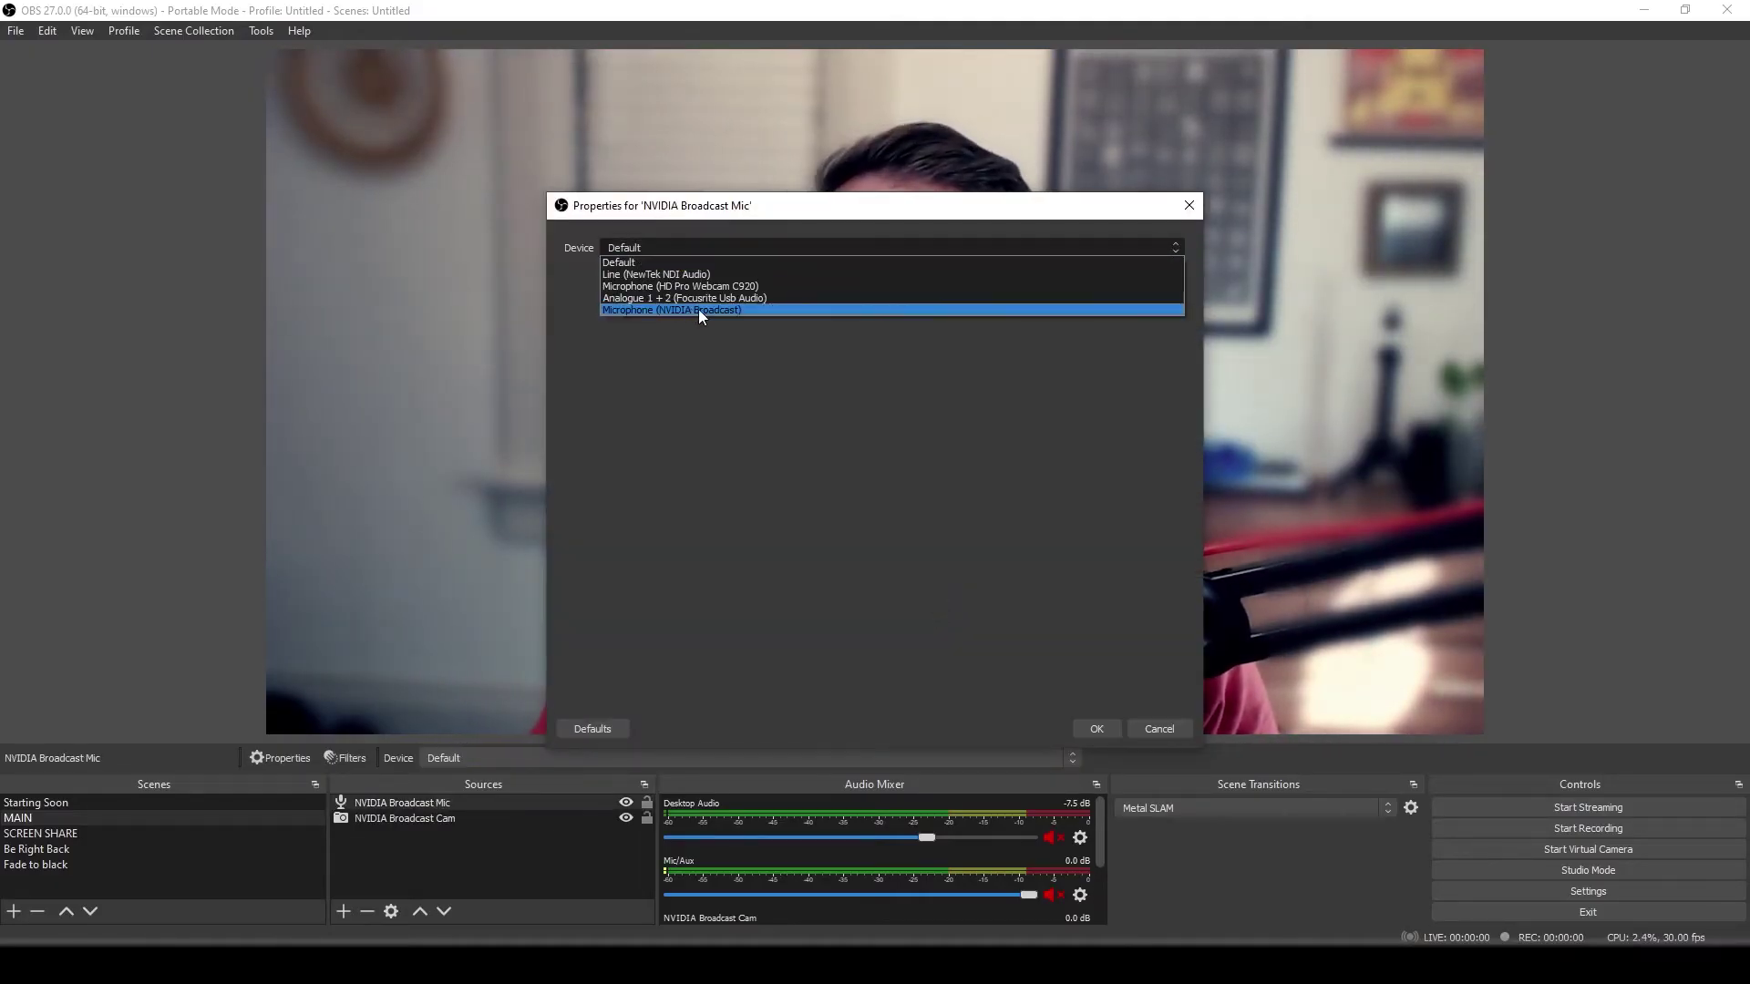
pyautogui.click(627, 310)
pyautogui.click(1095, 728)
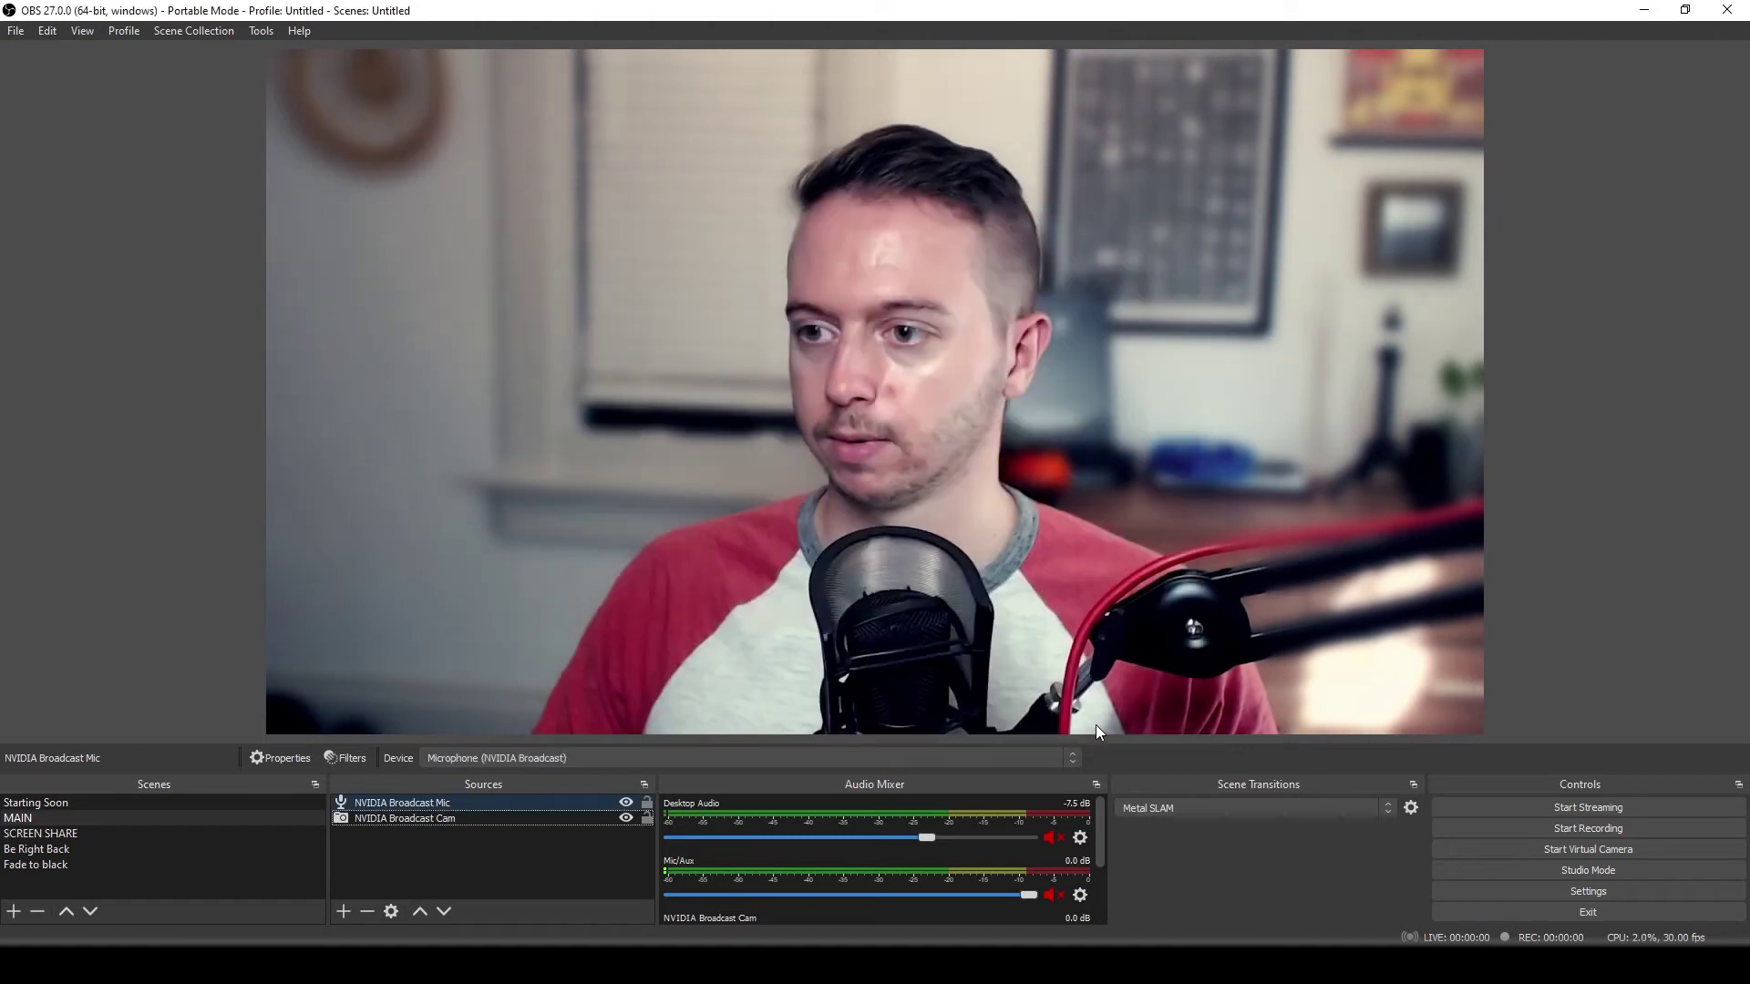
pyautogui.scroll(-3, 937, 899)
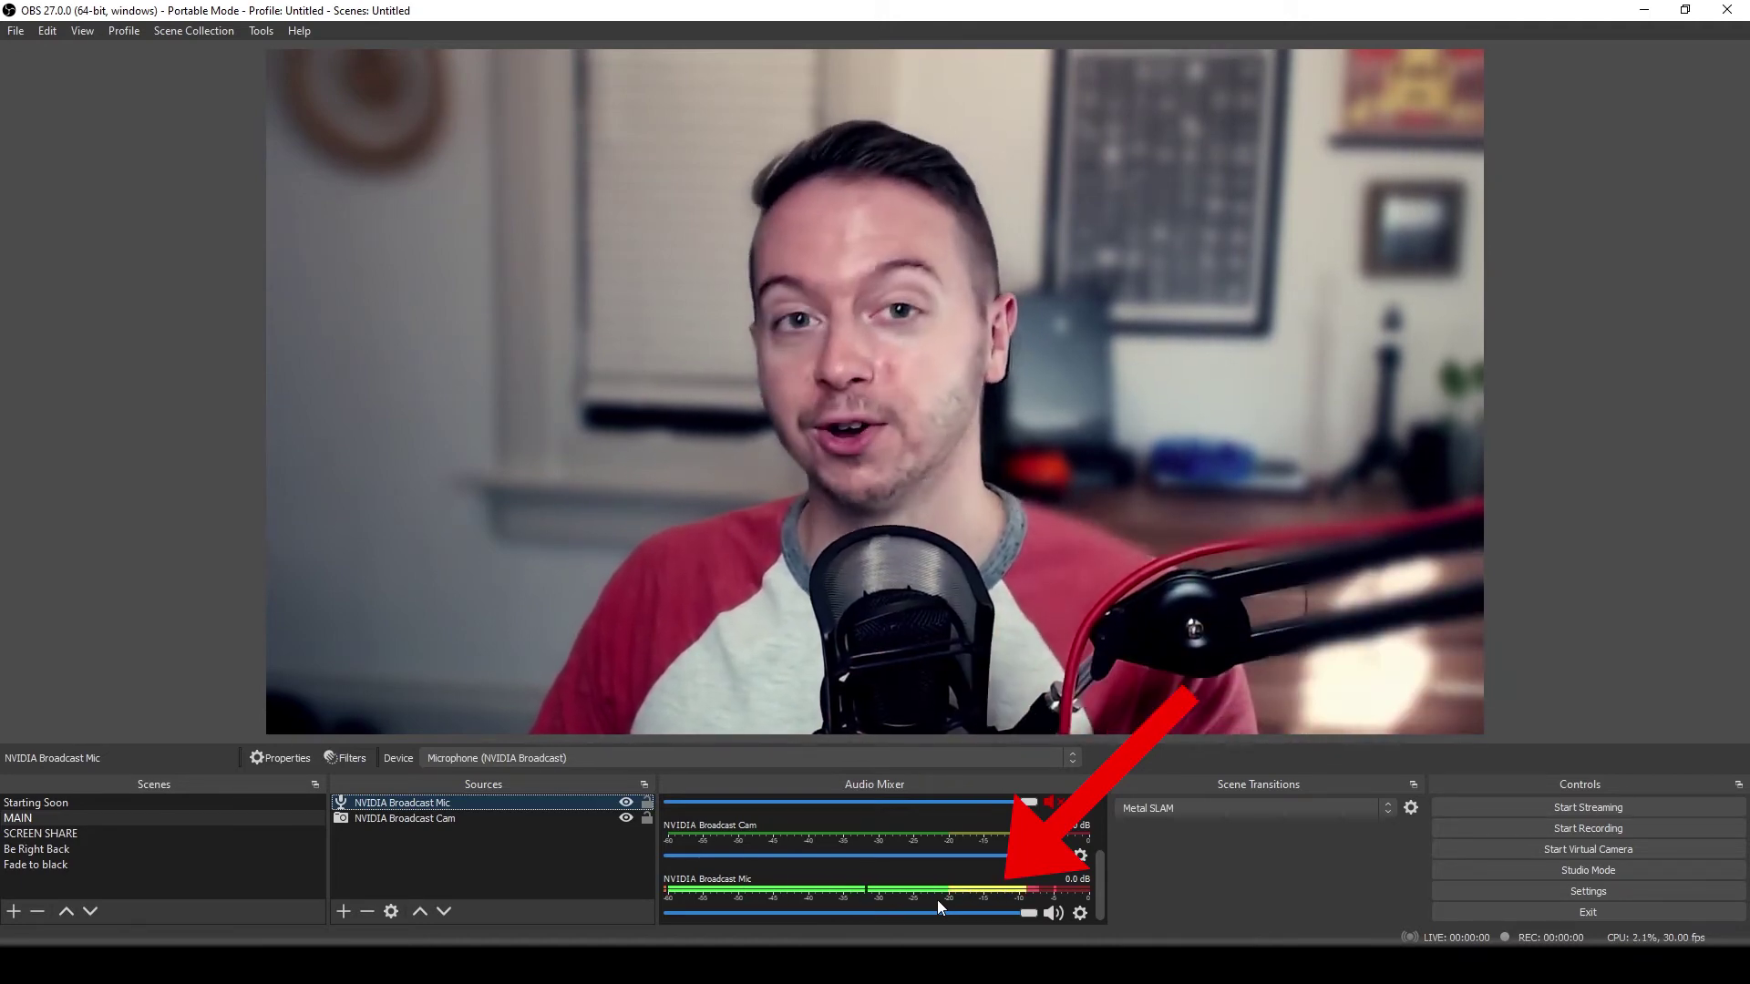
pyautogui.click(1519, 550)
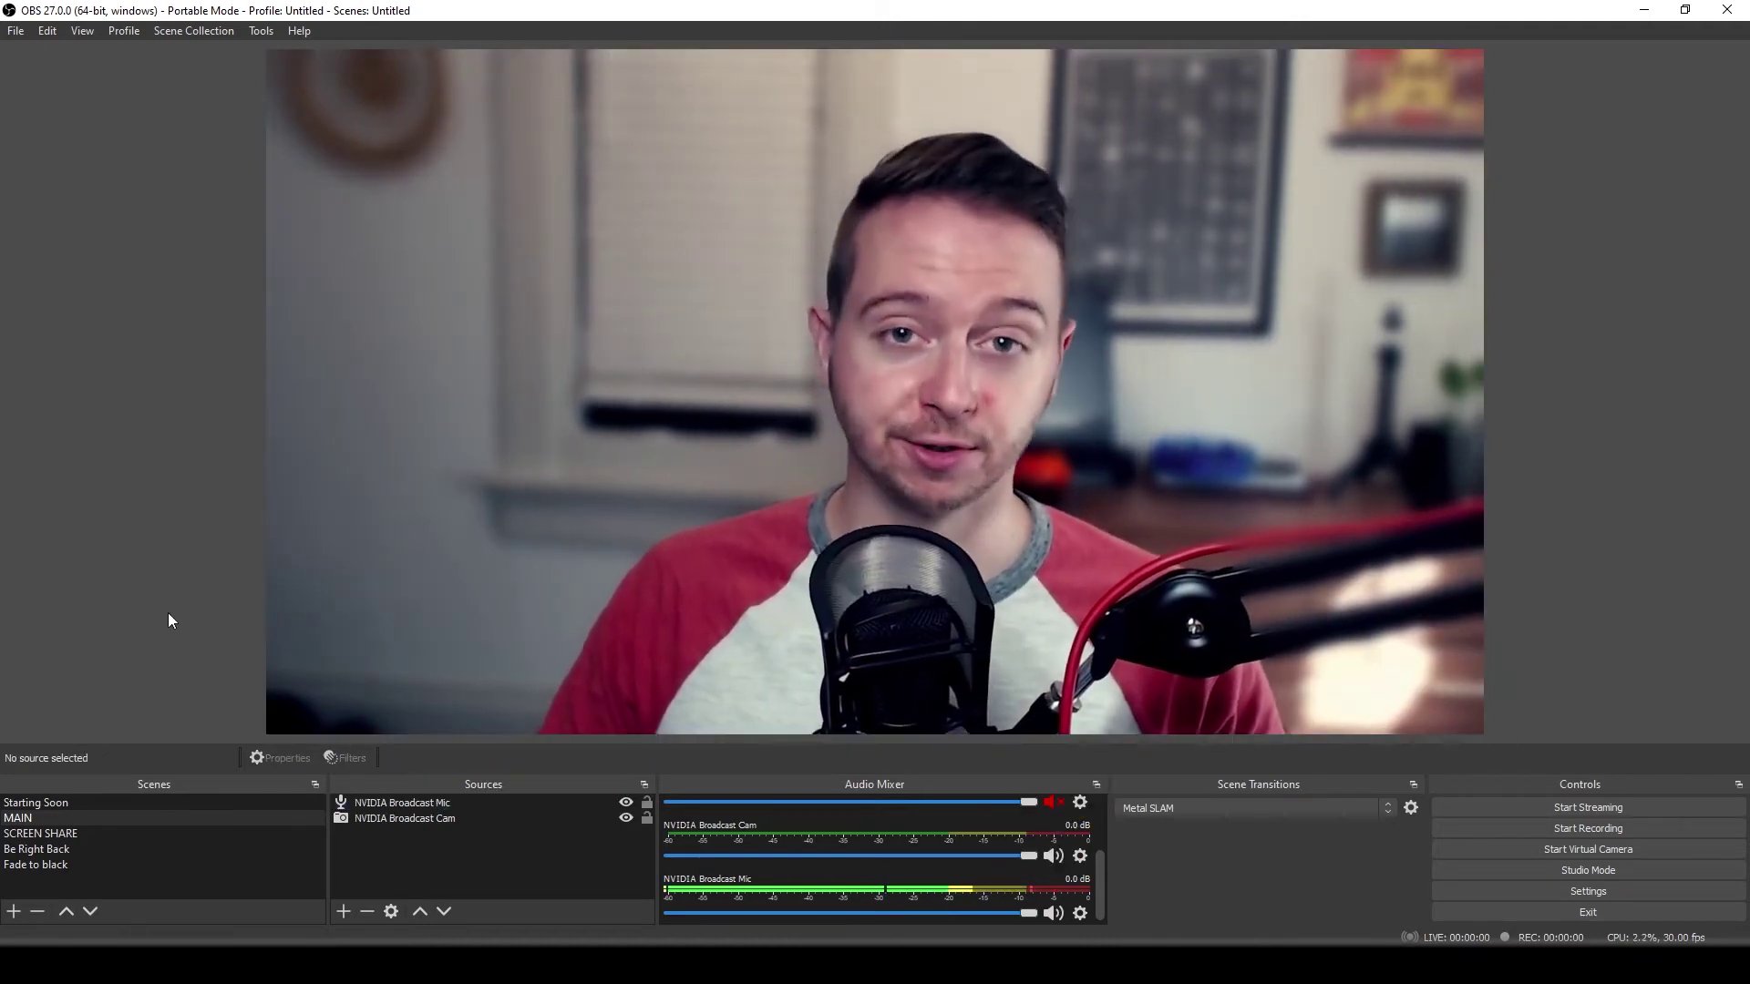
# In SCREEN SHARE, remove Mic/Aux and add the existing NVIDIA Broadcast Mic source.
pyautogui.click(66, 833)
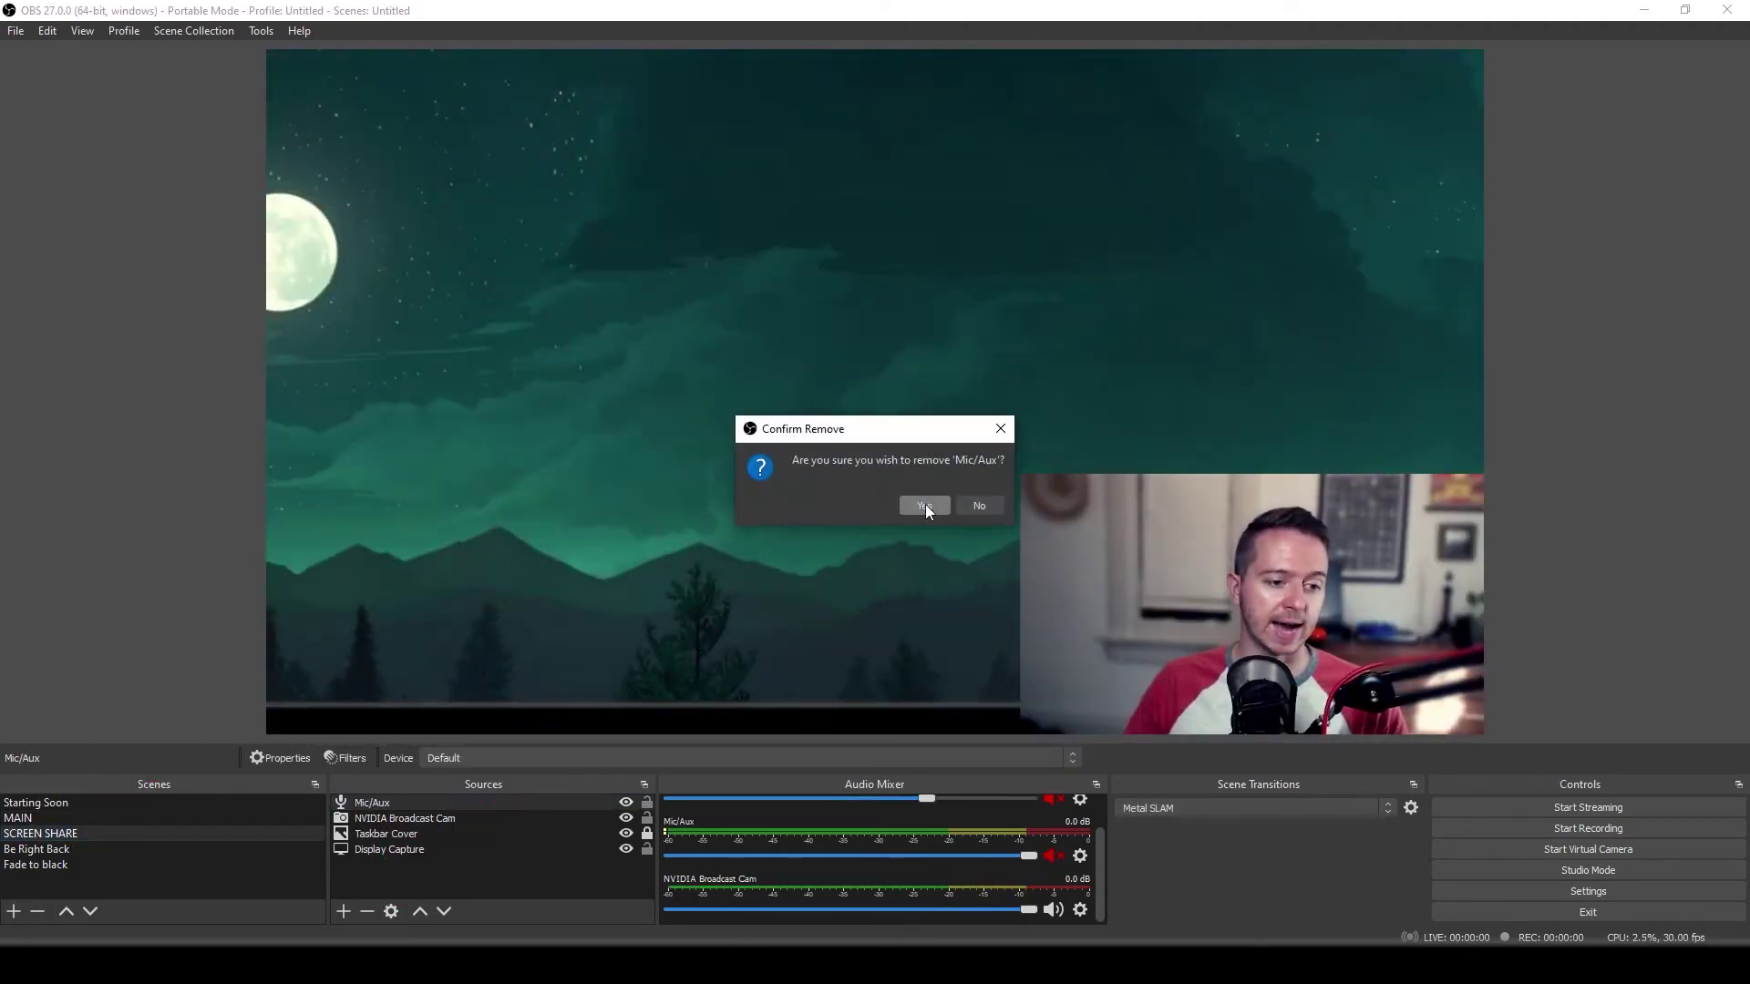
pyautogui.click(926, 505)
pyautogui.click(344, 909)
pyautogui.click(415, 556)
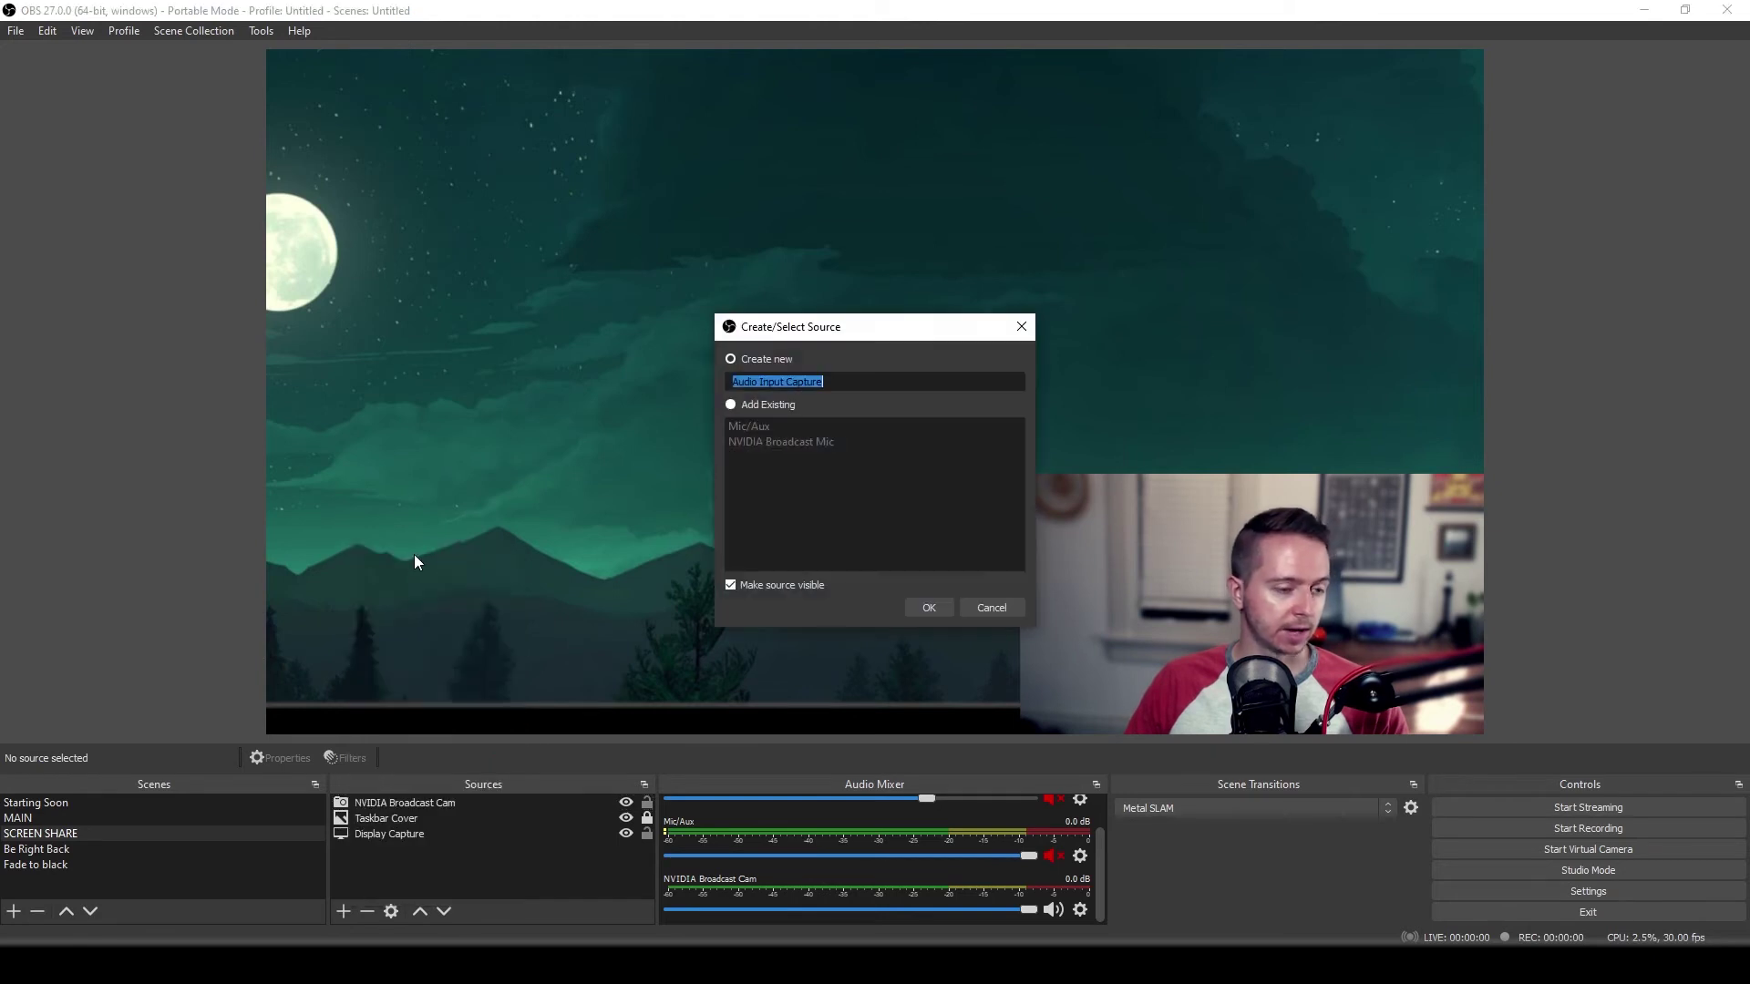
pyautogui.click(749, 408)
pyautogui.click(765, 443)
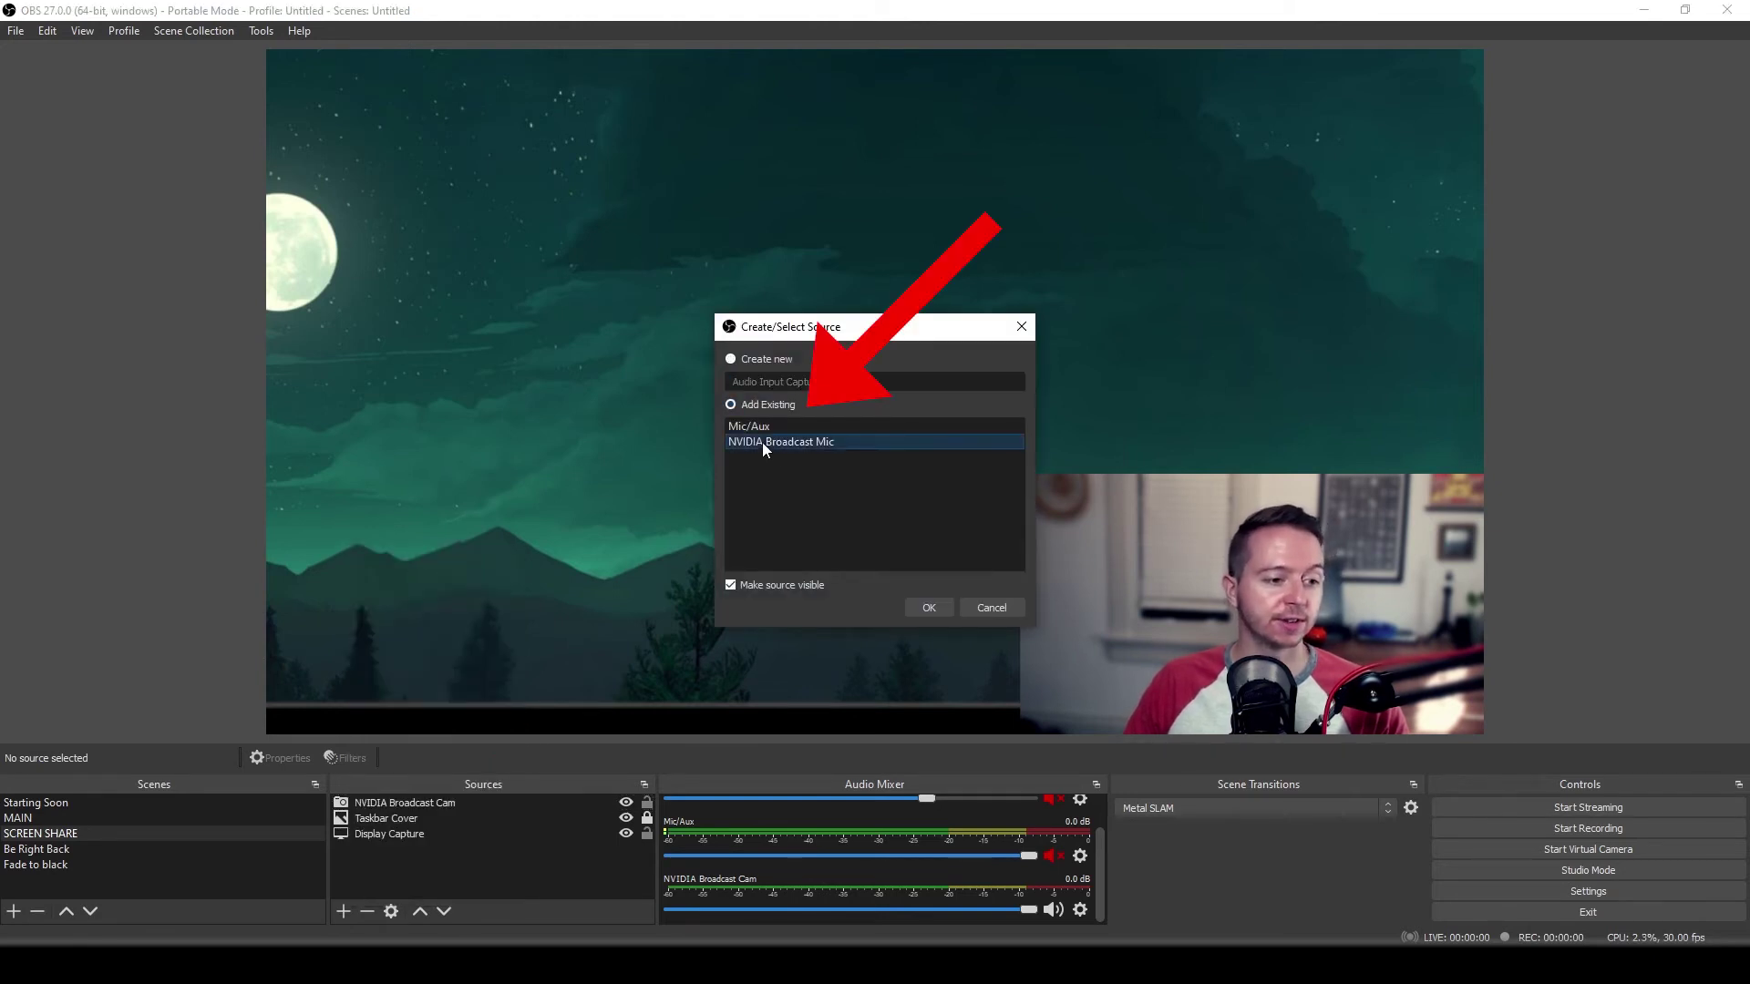
pyautogui.click(929, 607)
pyautogui.scroll(-1, 827, 845)
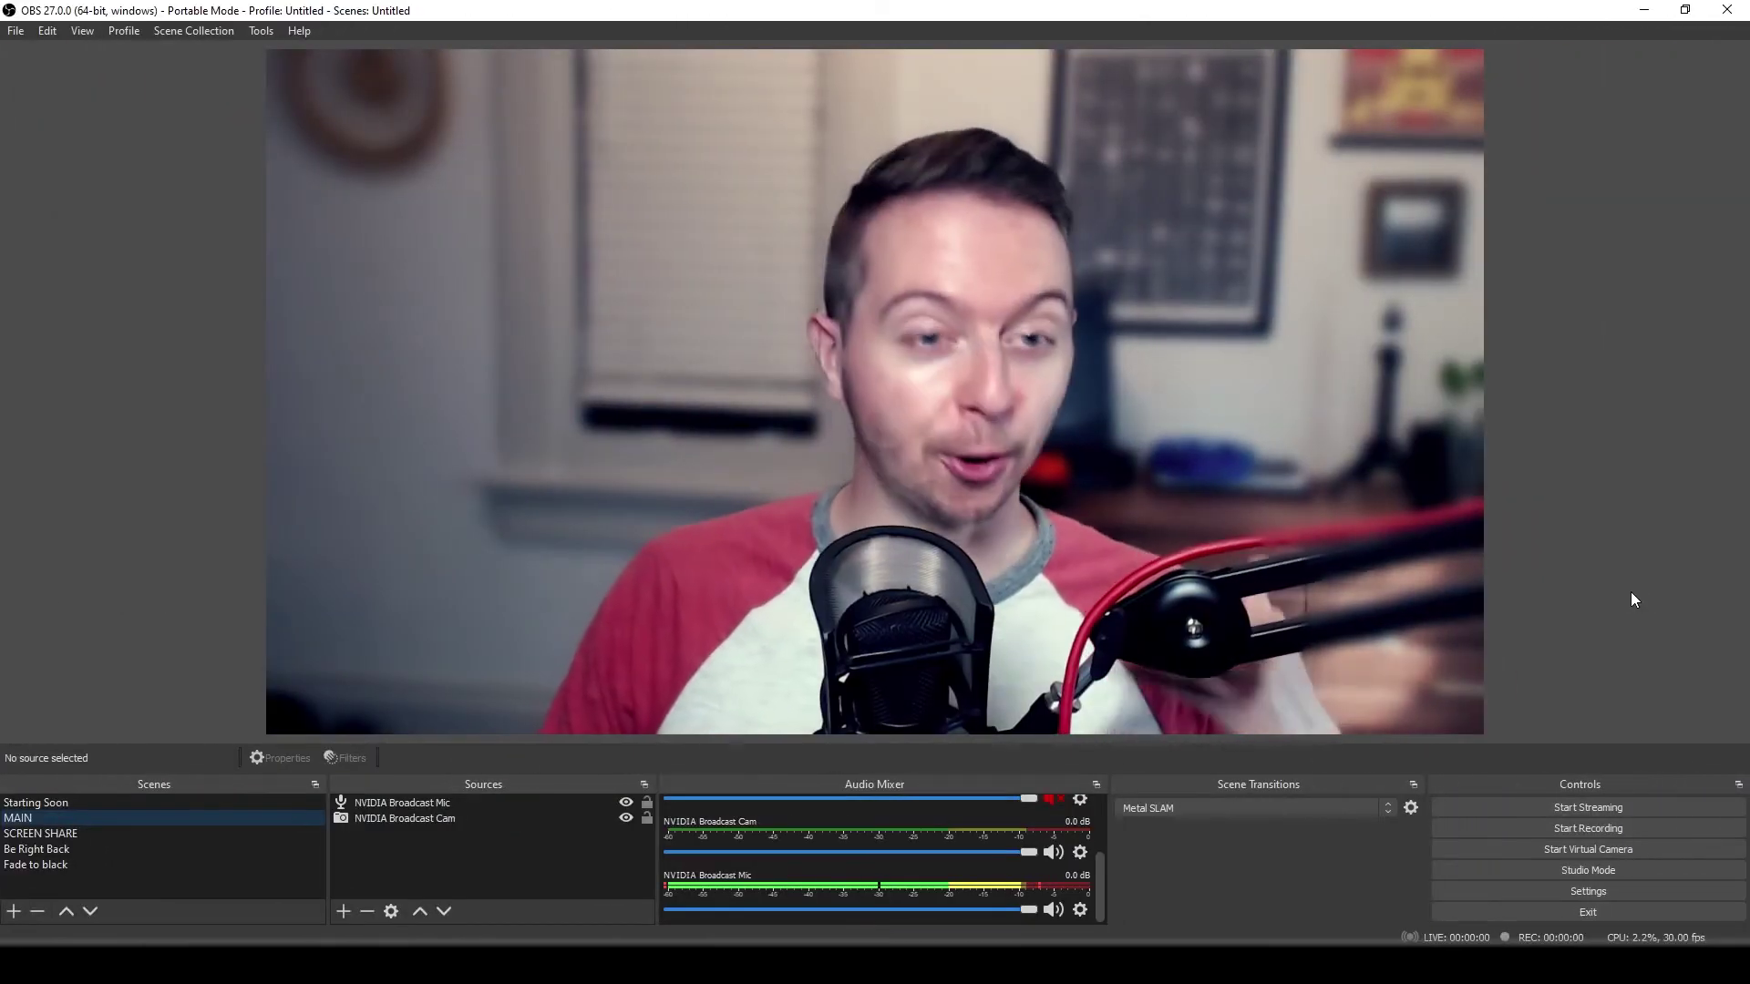
pyautogui.click(1612, 828)
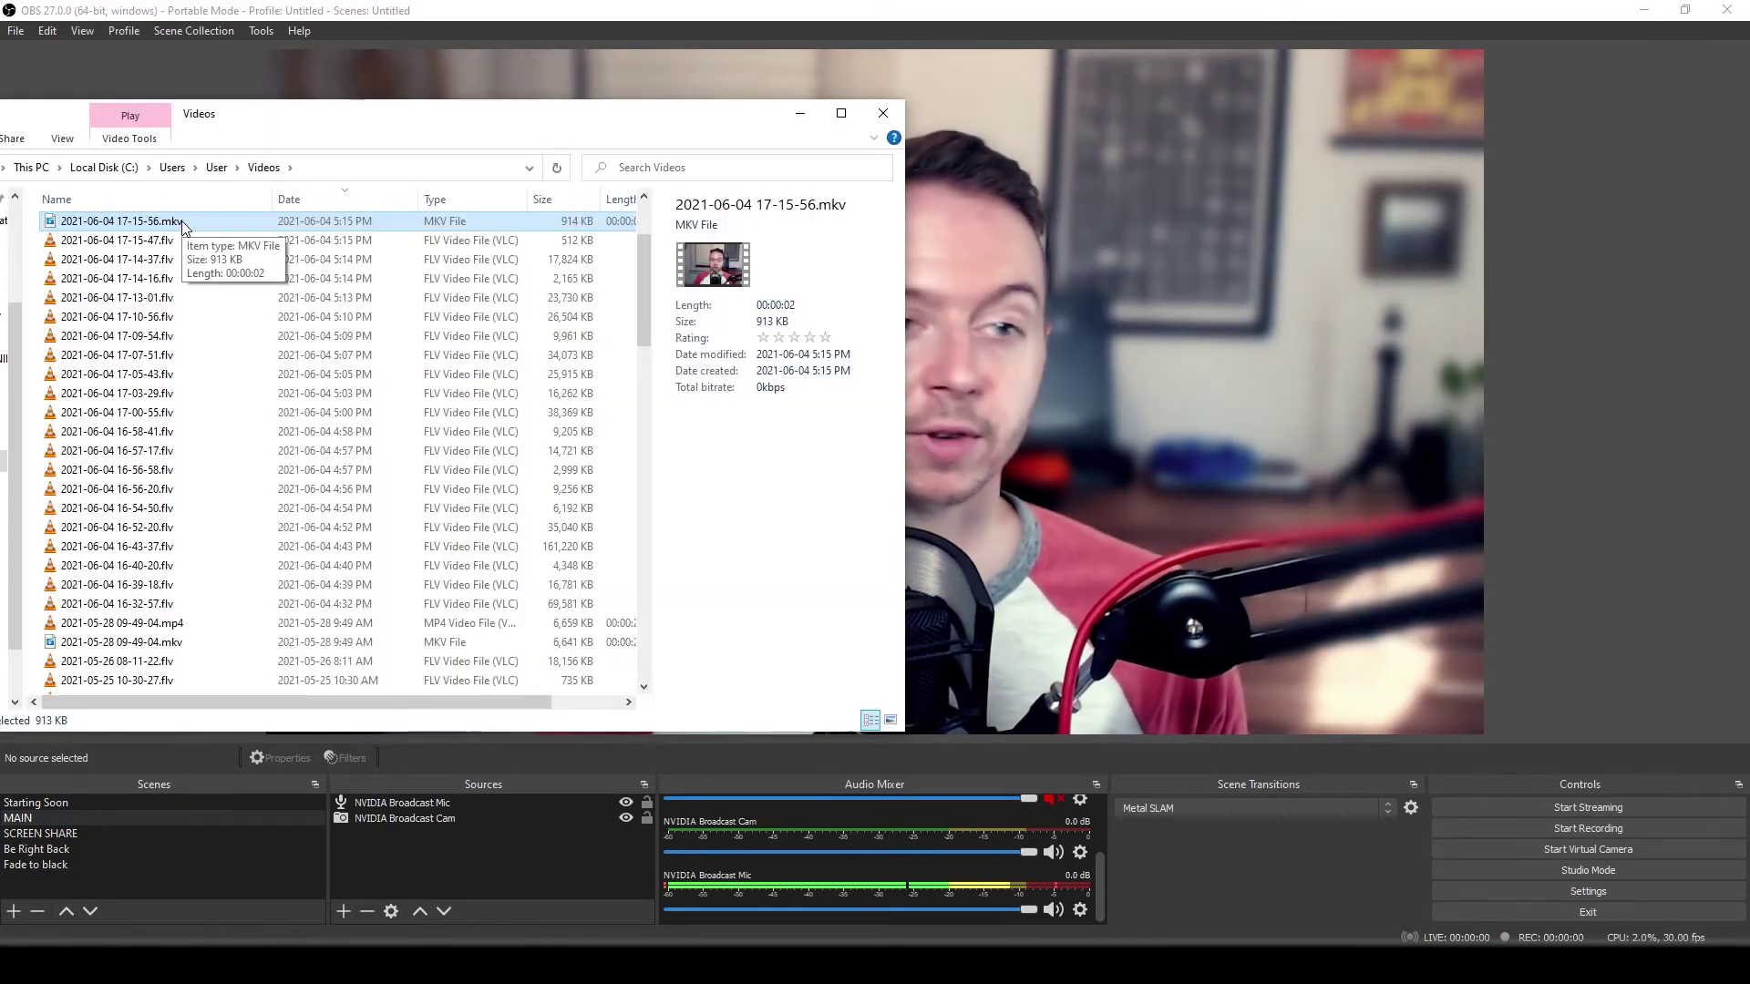
pyautogui.press('Return')
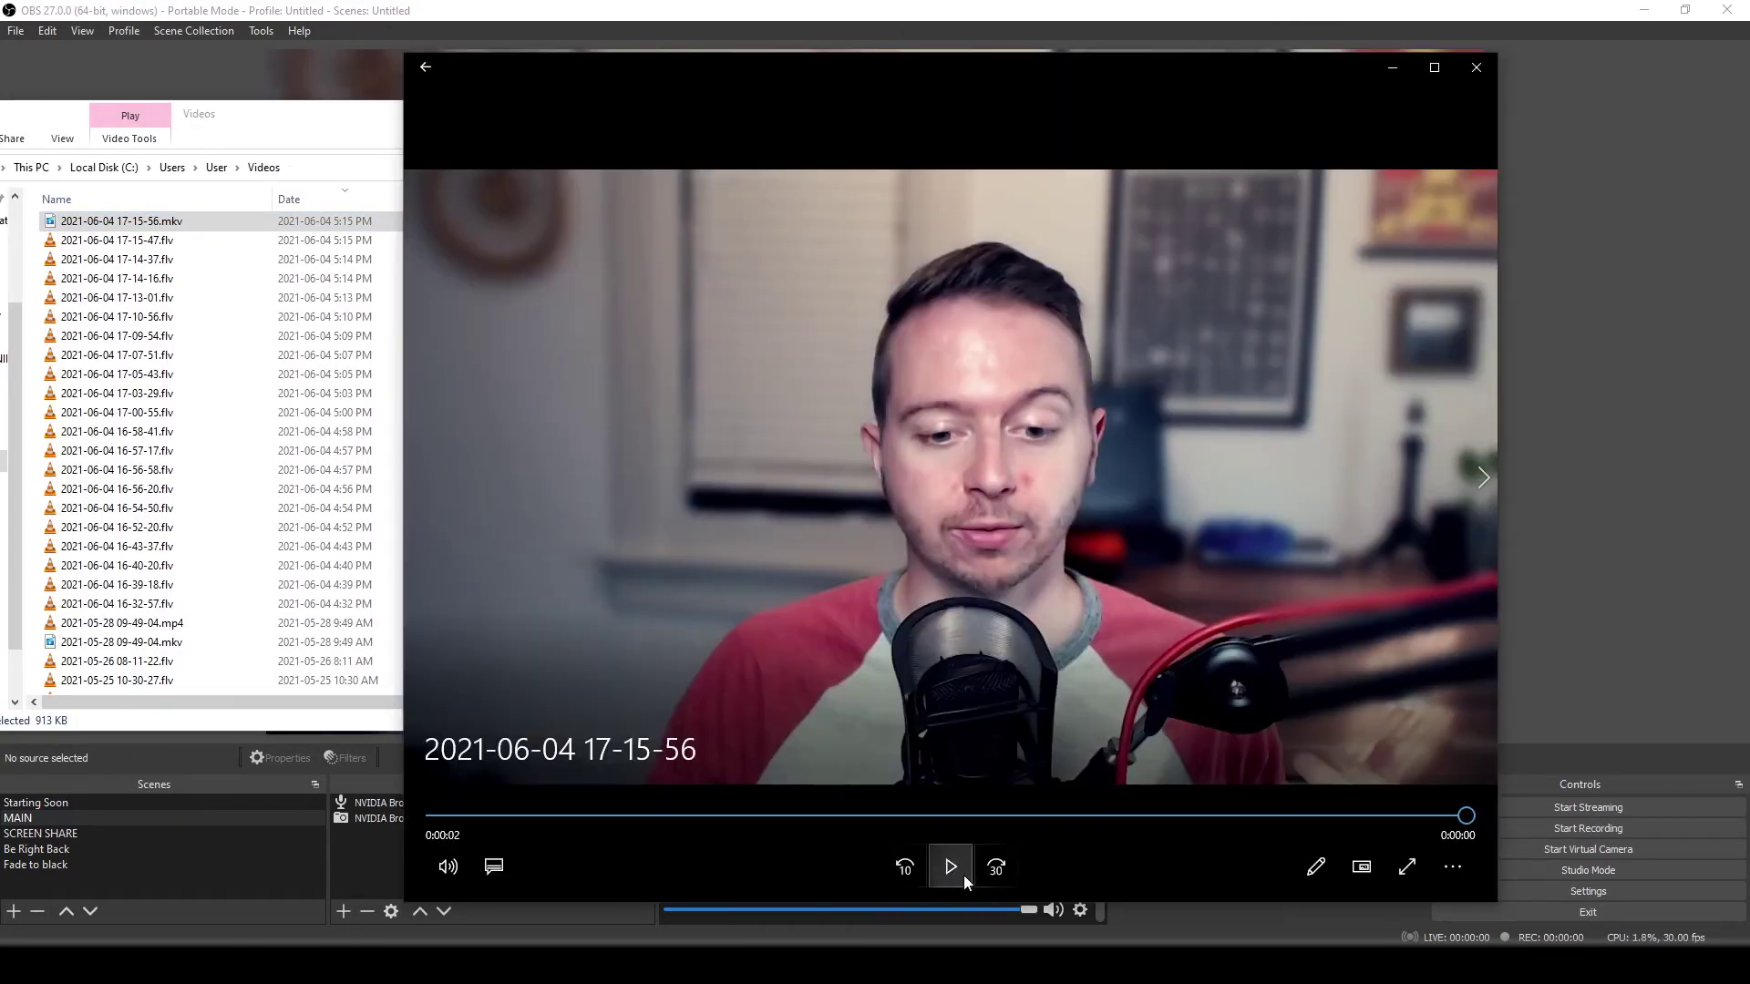
pyautogui.click(953, 872)
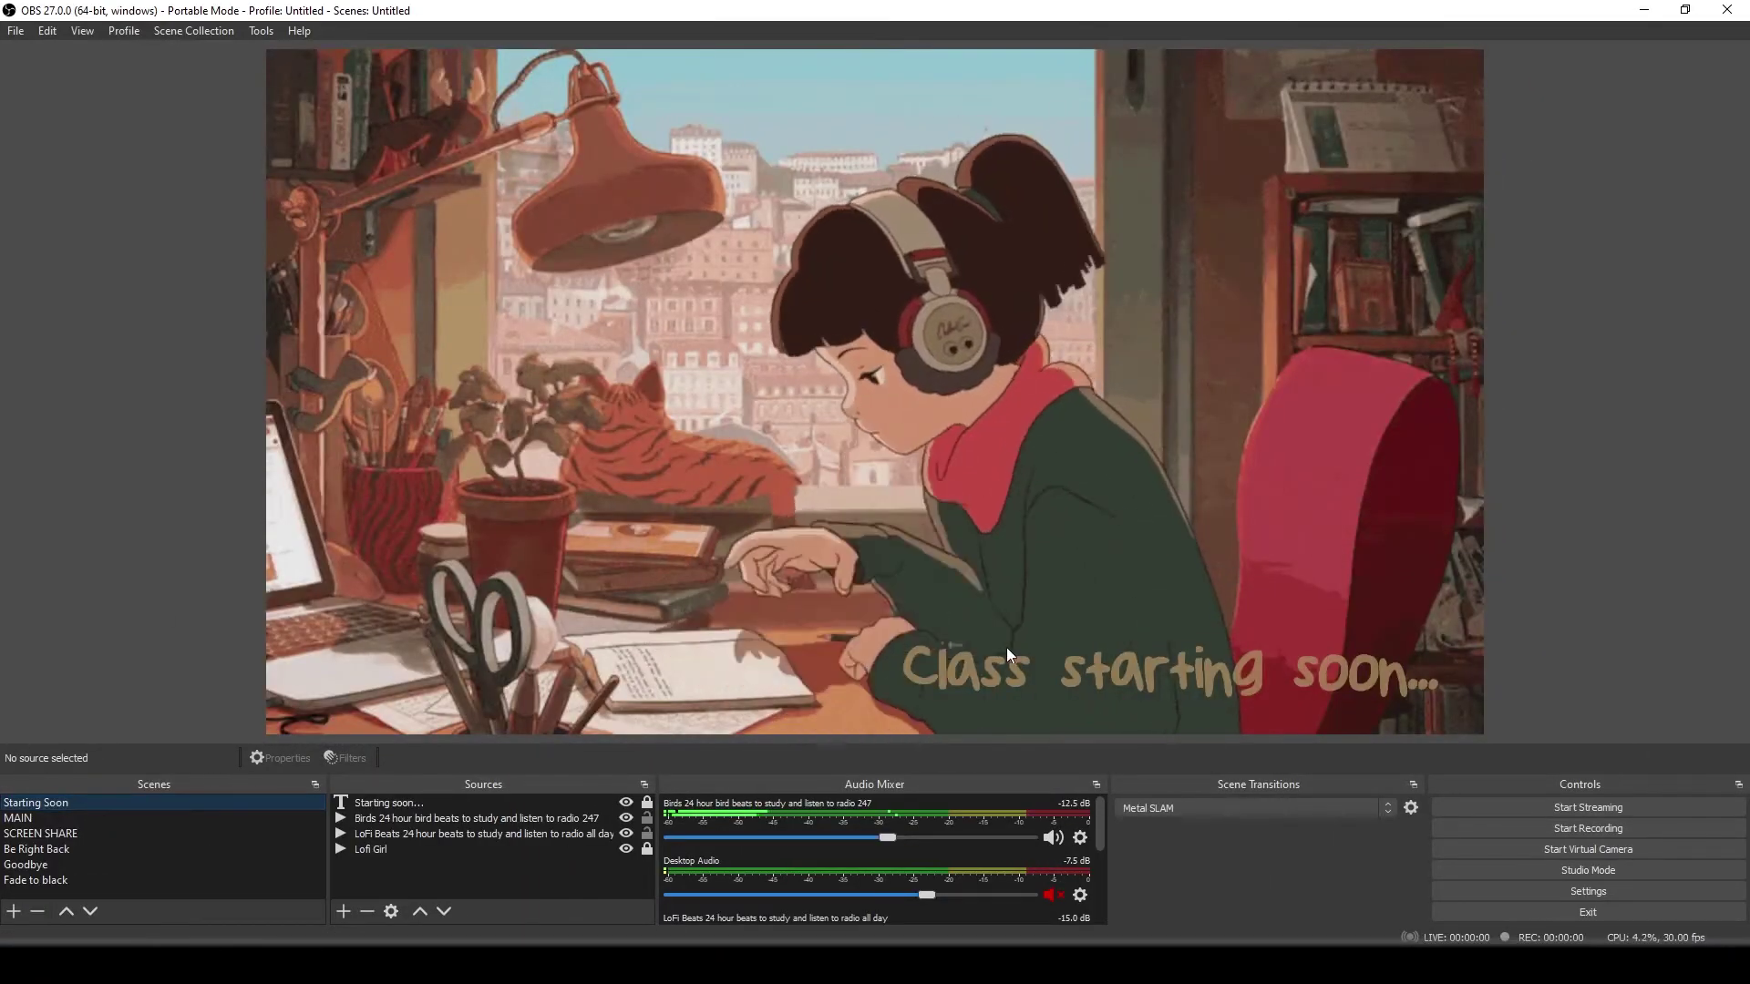
# Step from MAIN to SCREEN SHARE and turn on NVIDIA Broadcast's Background removal.
pyautogui.click(65, 819)
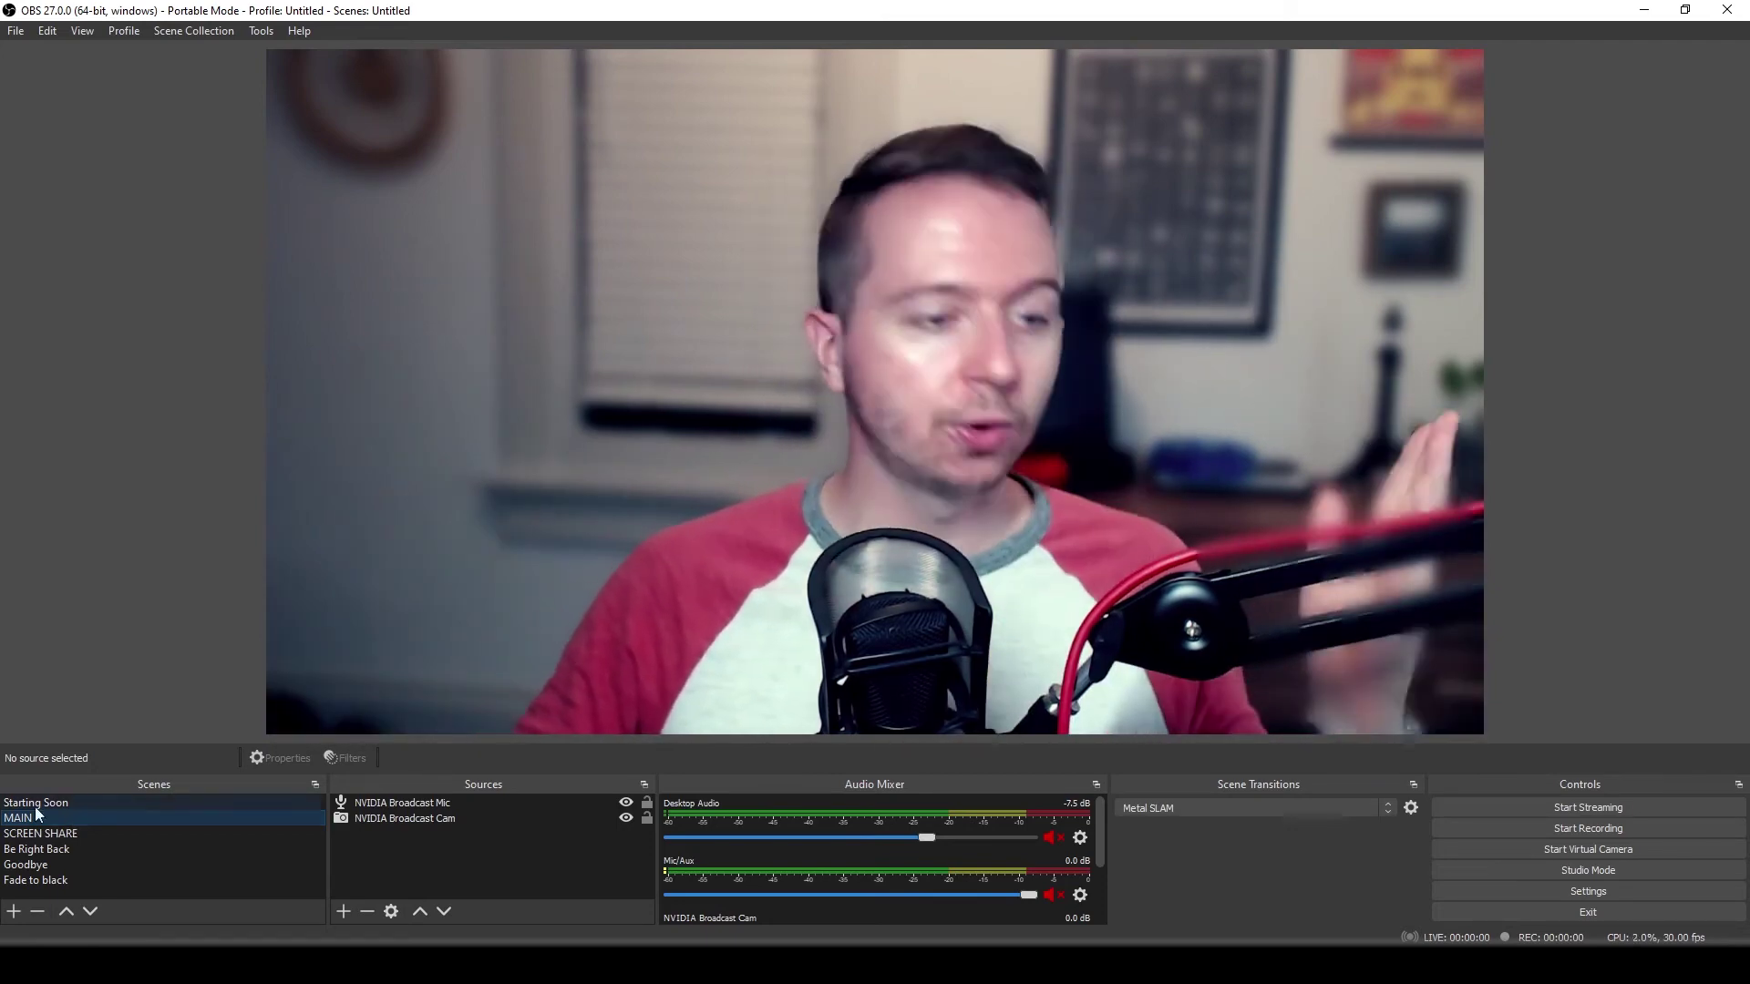
pyautogui.click(71, 833)
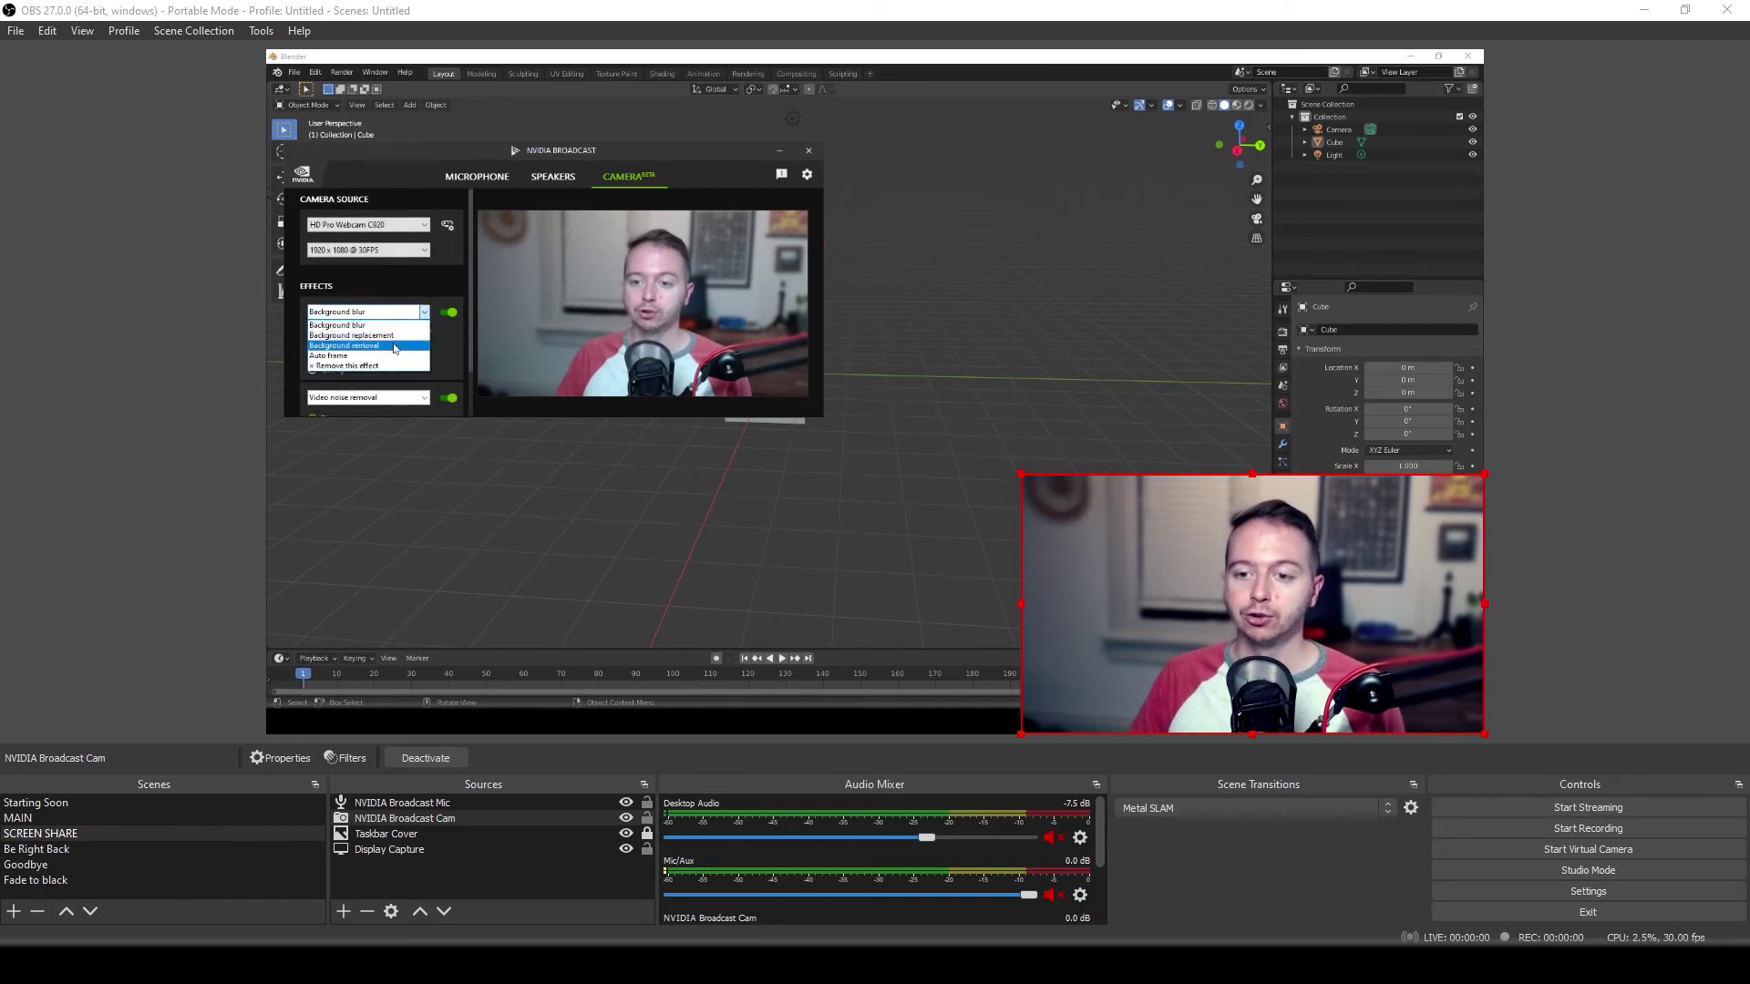
pyautogui.click(394, 346)
pyautogui.click(783, 154)
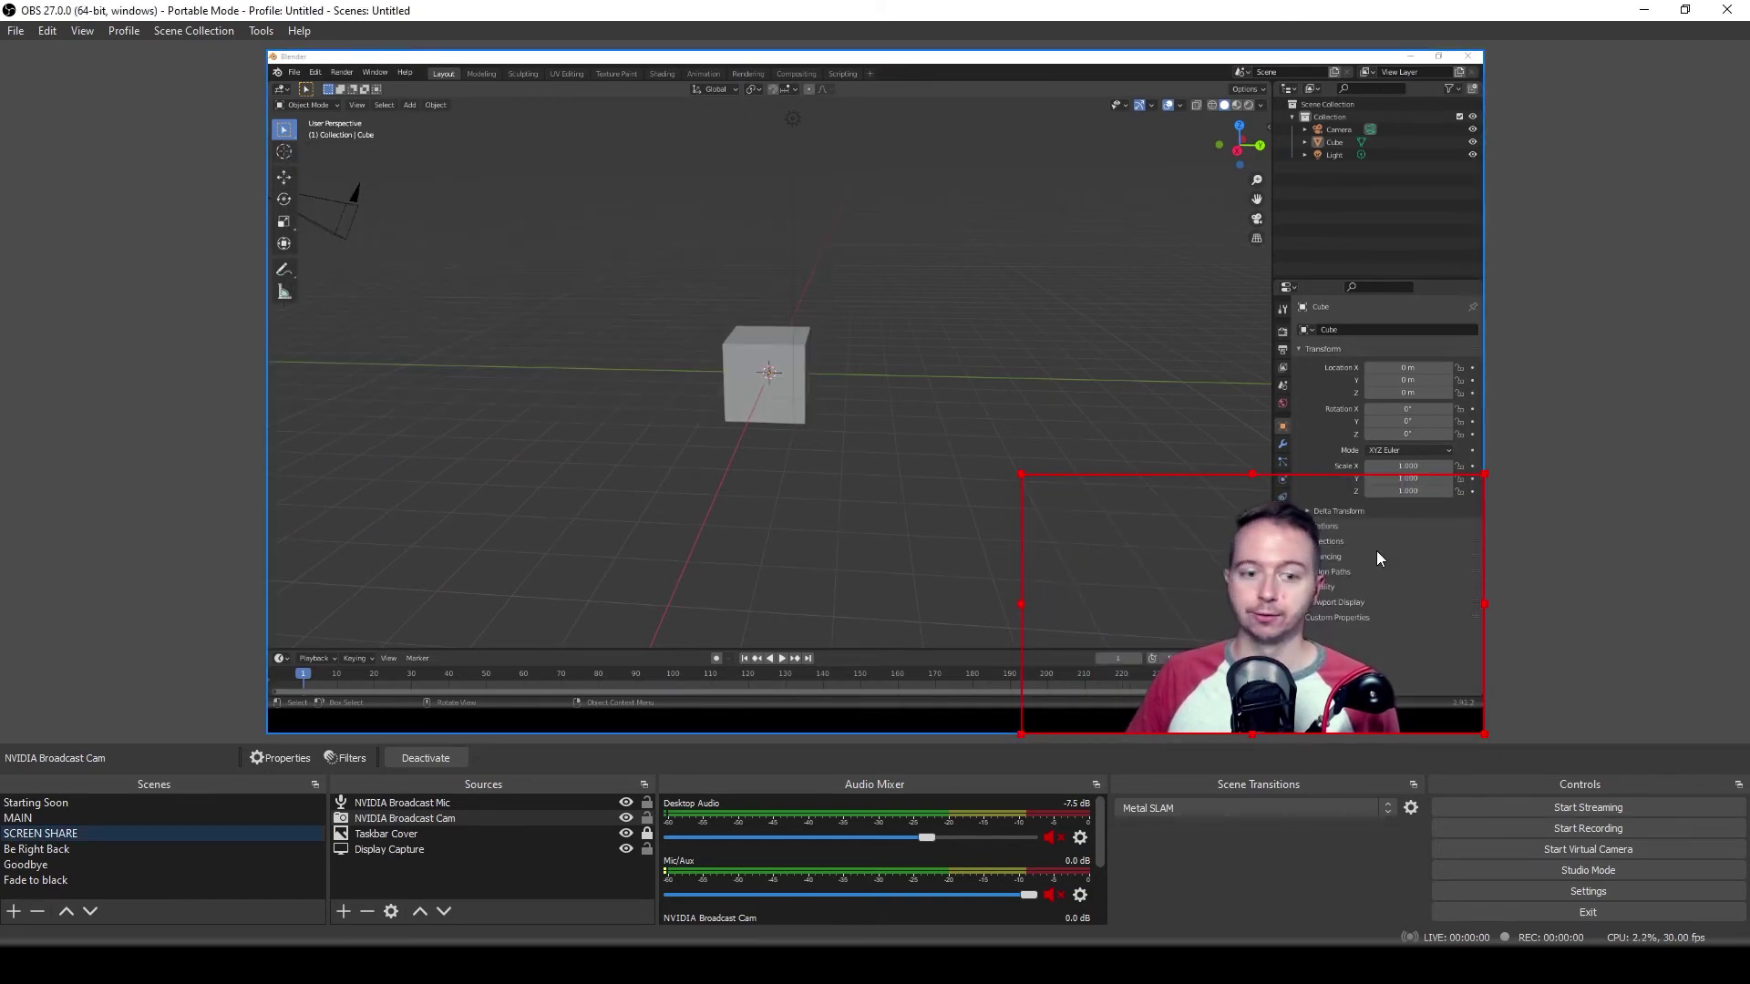
# Reposition the webcam inset over the Blender view, then return to the MAIN scene.
pyautogui.moveTo(1272, 599); pyautogui.dragTo(1056, 498)
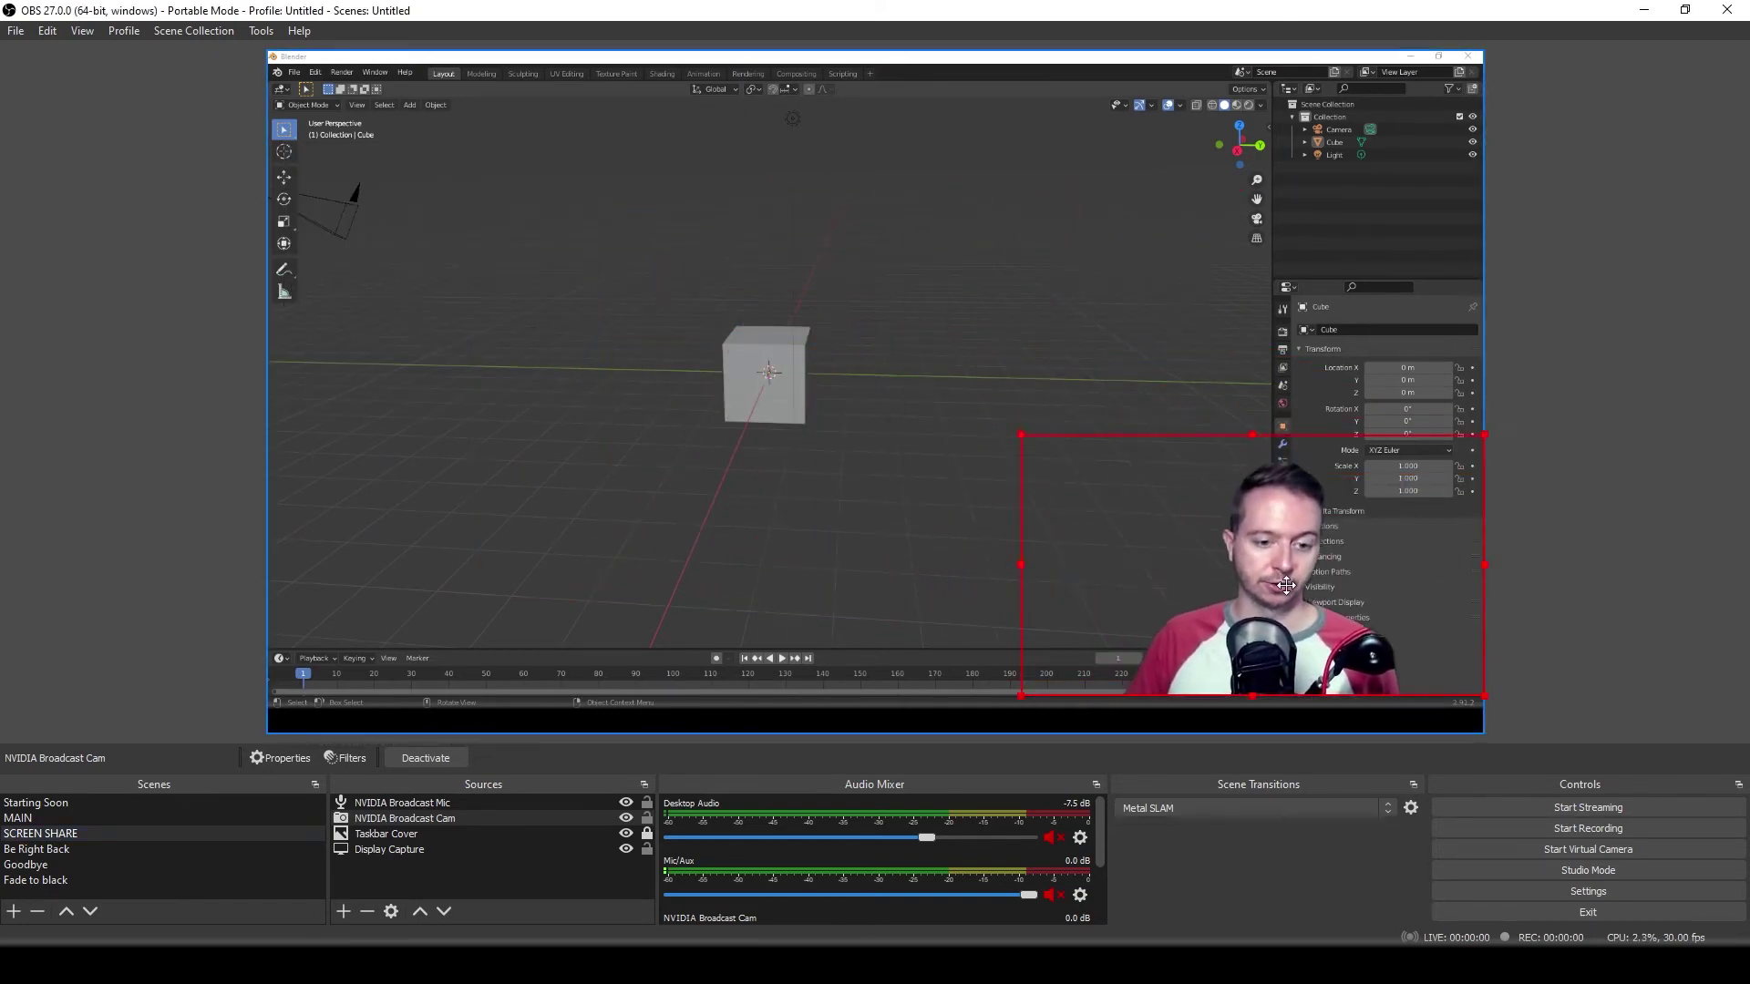
pyautogui.moveTo(1287, 588); pyautogui.dragTo(1265, 618)
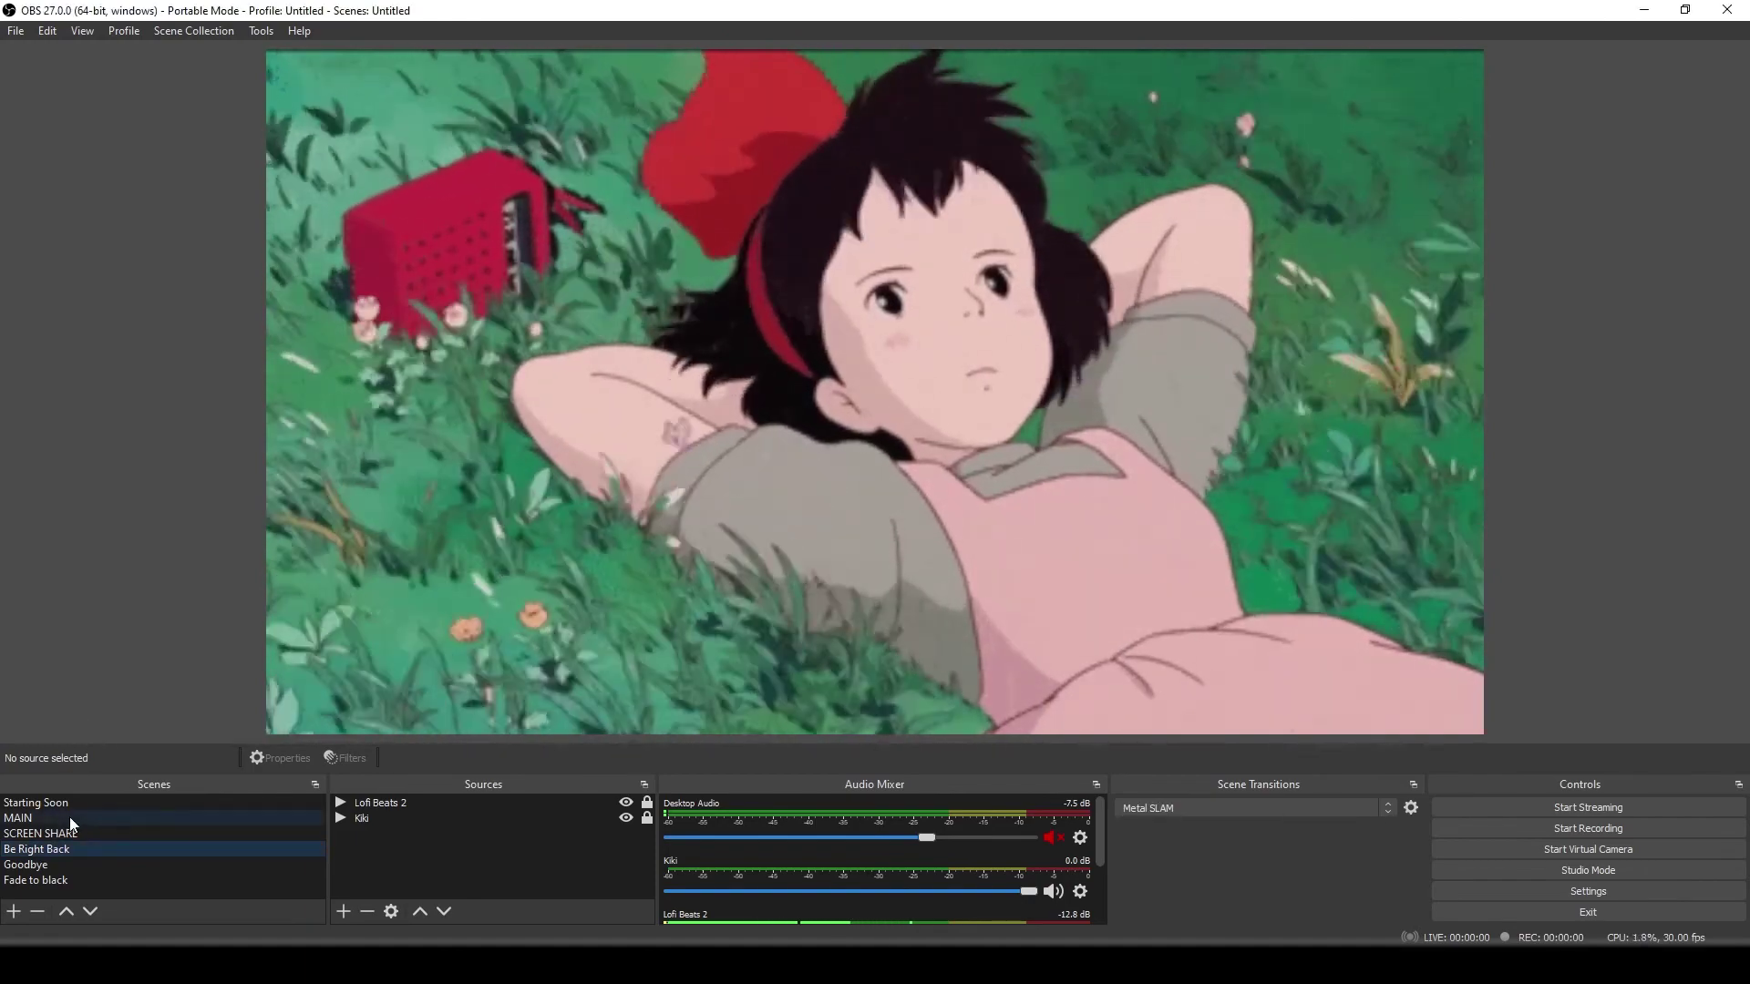
pyautogui.click(69, 816)
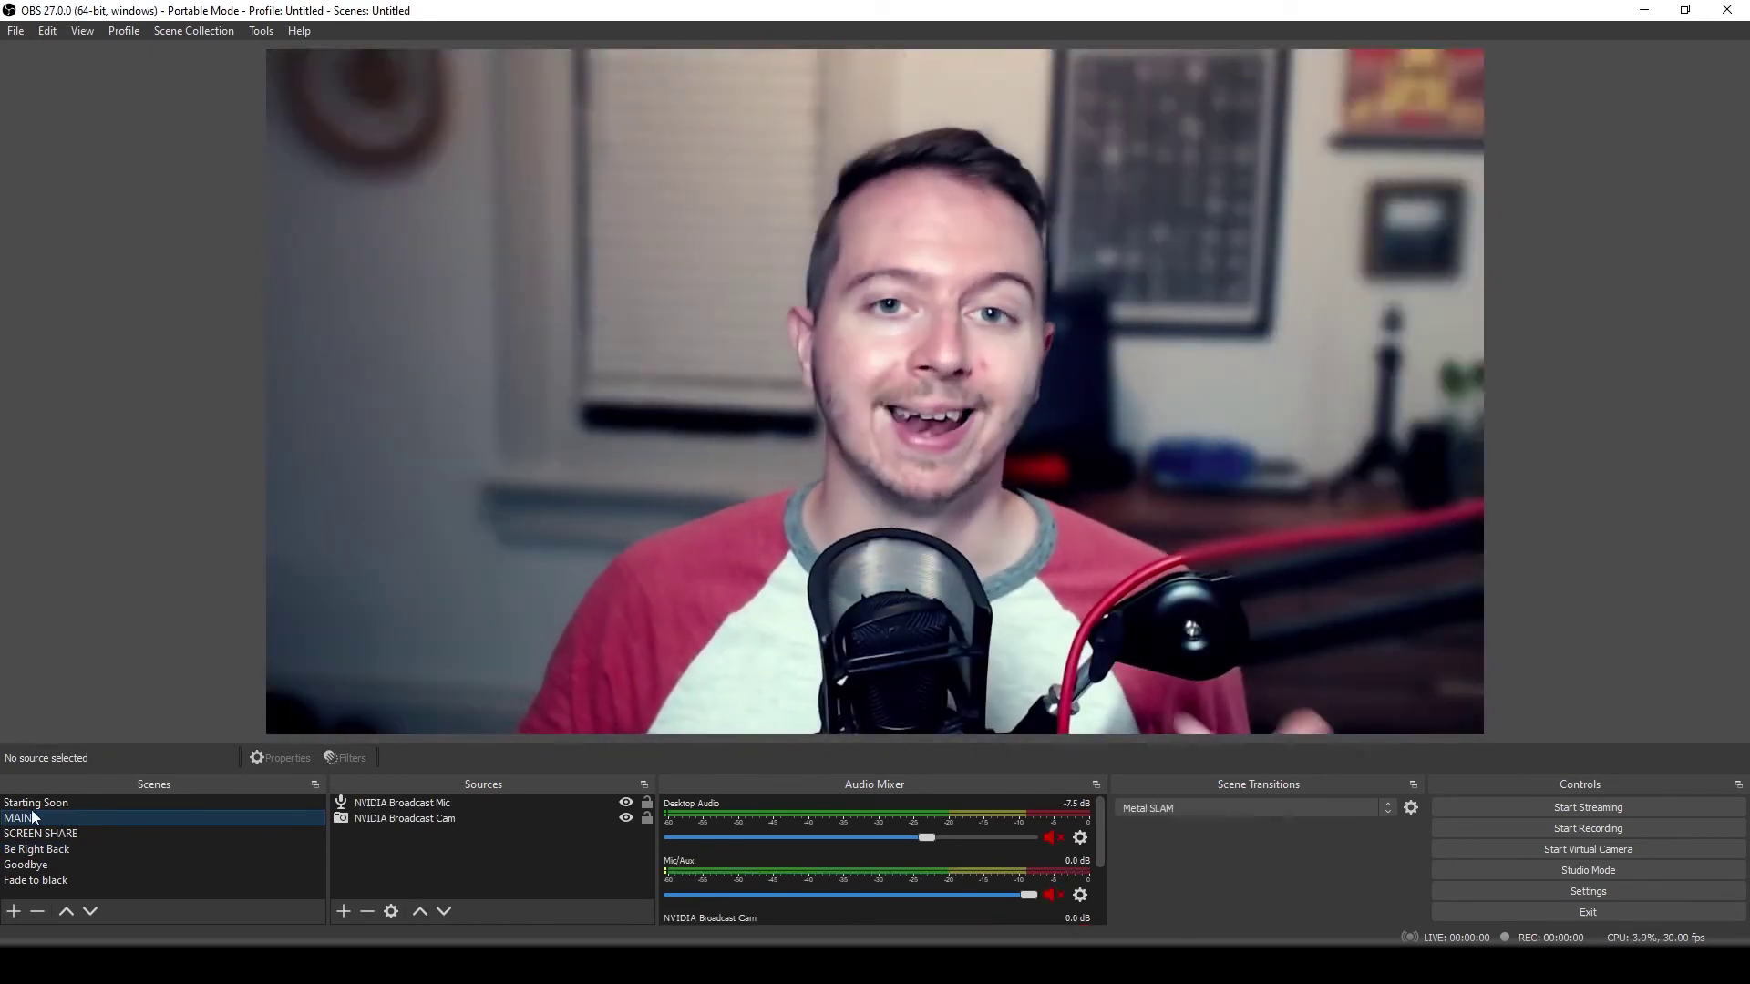
pyautogui.click(59, 863)
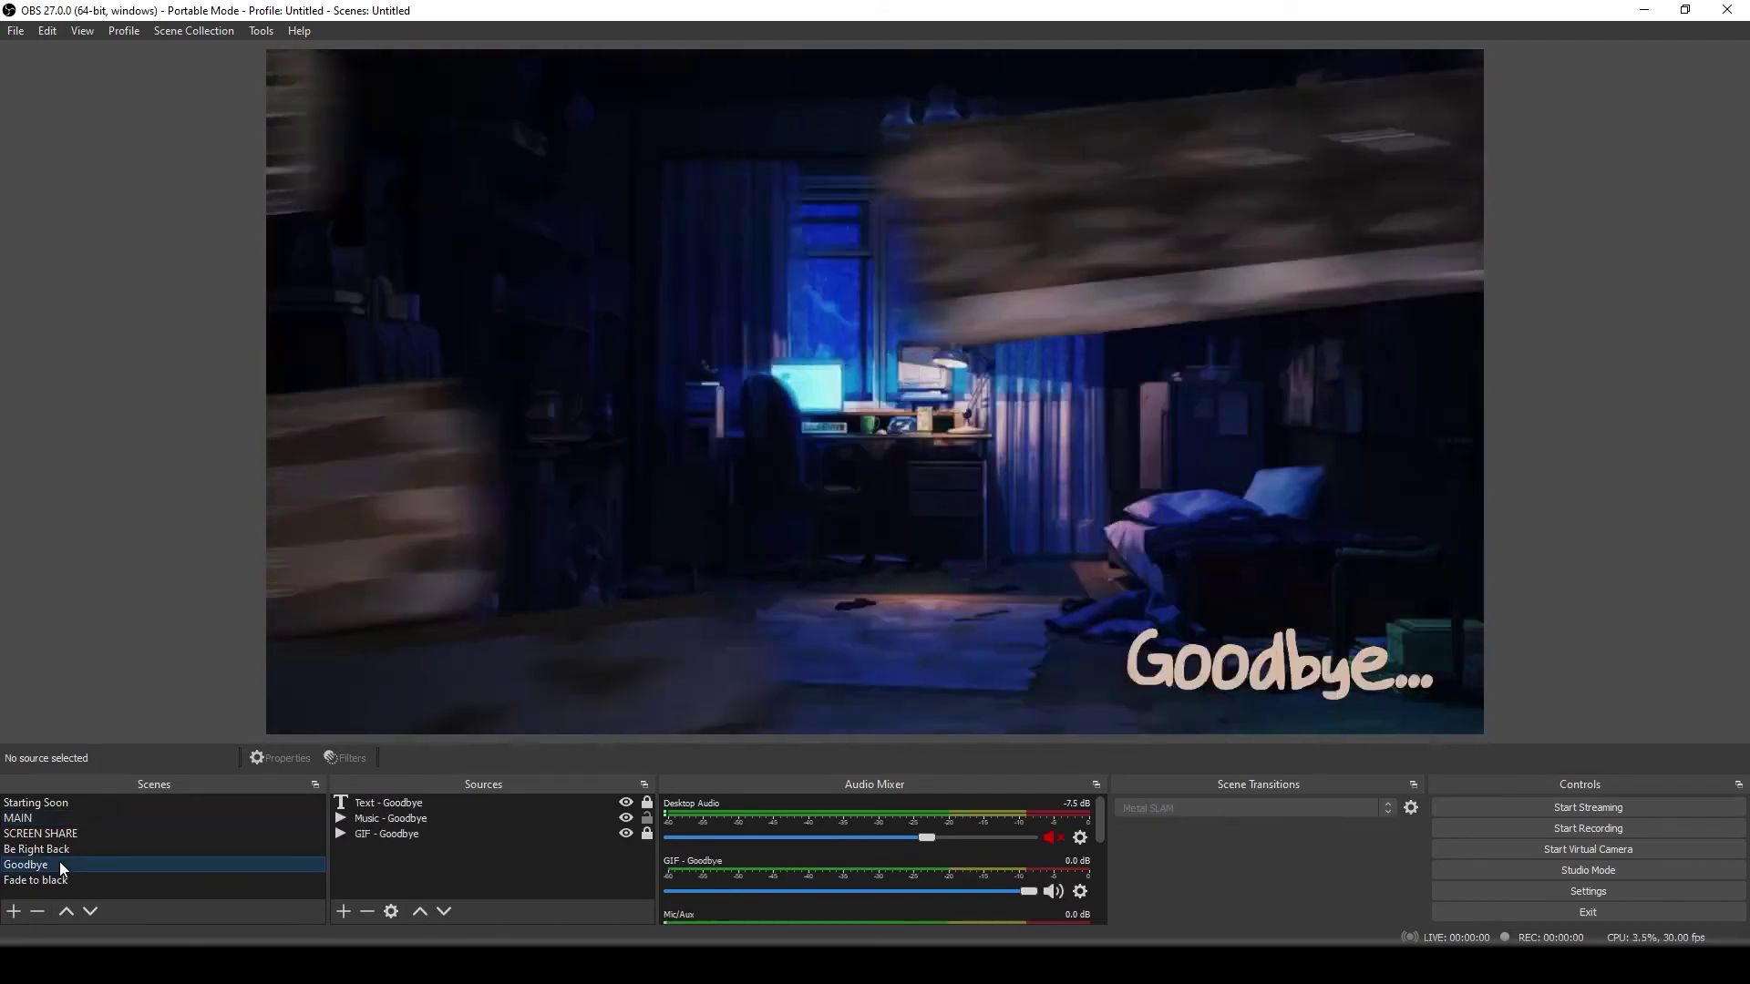